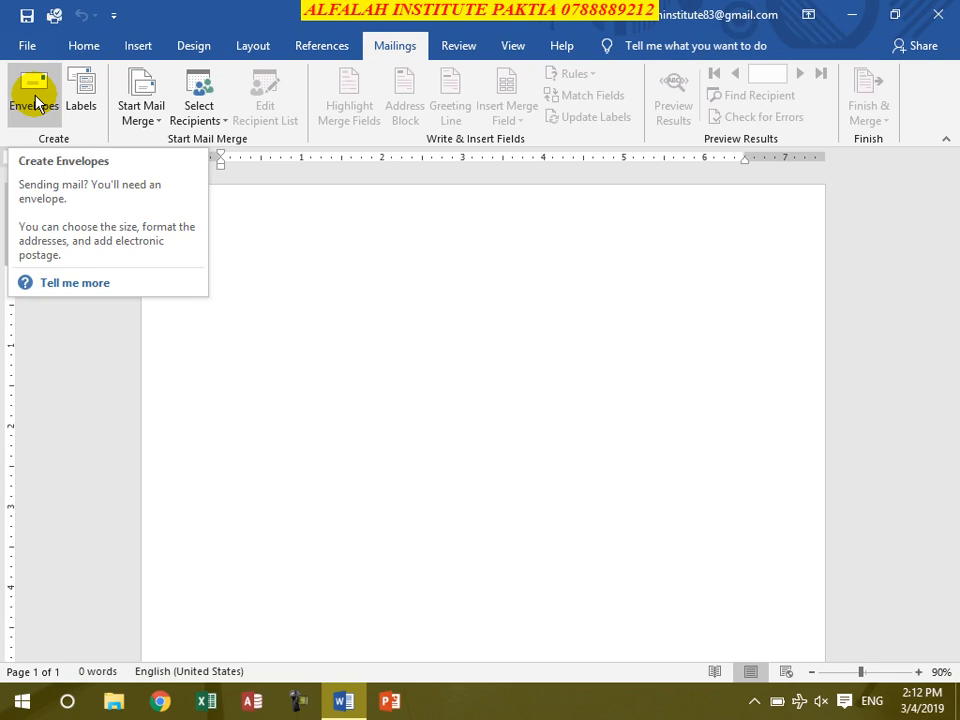
# Step: Open Envelopes and Labels from Mailings and place the cursor in the empty delivery address
pyautogui.click(35, 98)
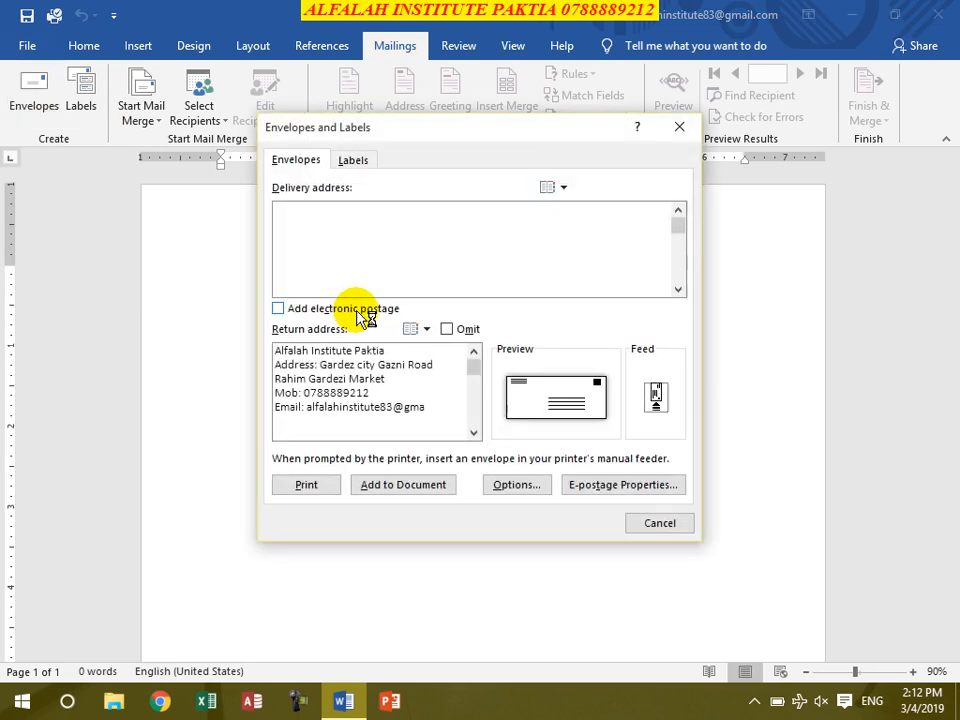
pyautogui.click(329, 225)
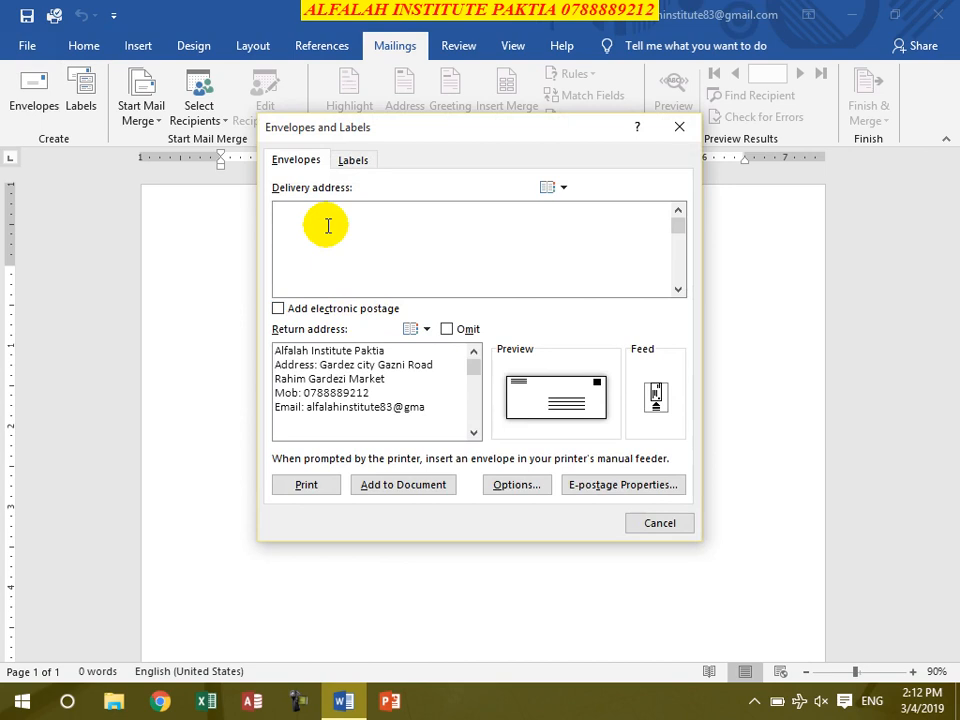
# Step: Enter the recipient's name, district and province, mobile number and e-mail as delivery address lines
pyautogui.write('Auran')
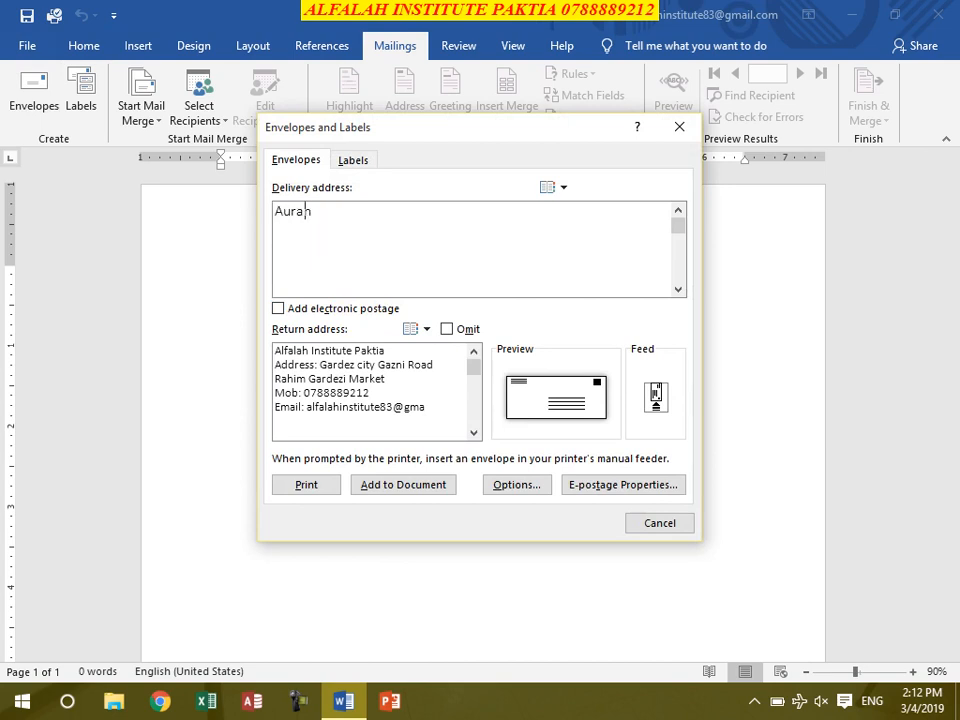
pyautogui.write('gzeb')
pyautogui.click(327, 225)
pyautogui.write('Laja Di')
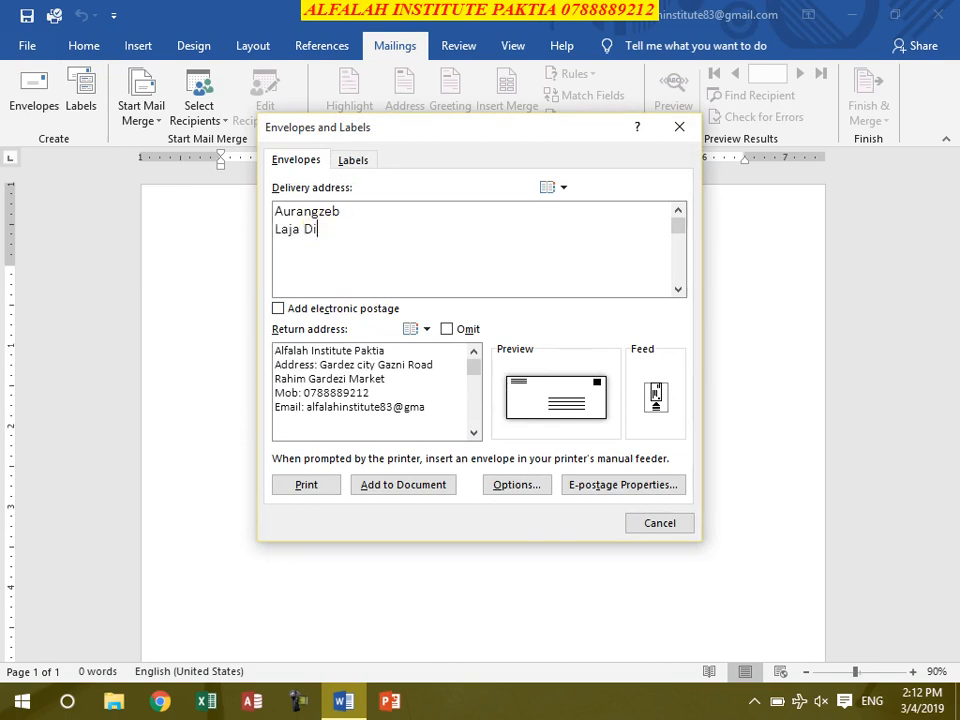
pyautogui.write('strict, Paktia Pro')
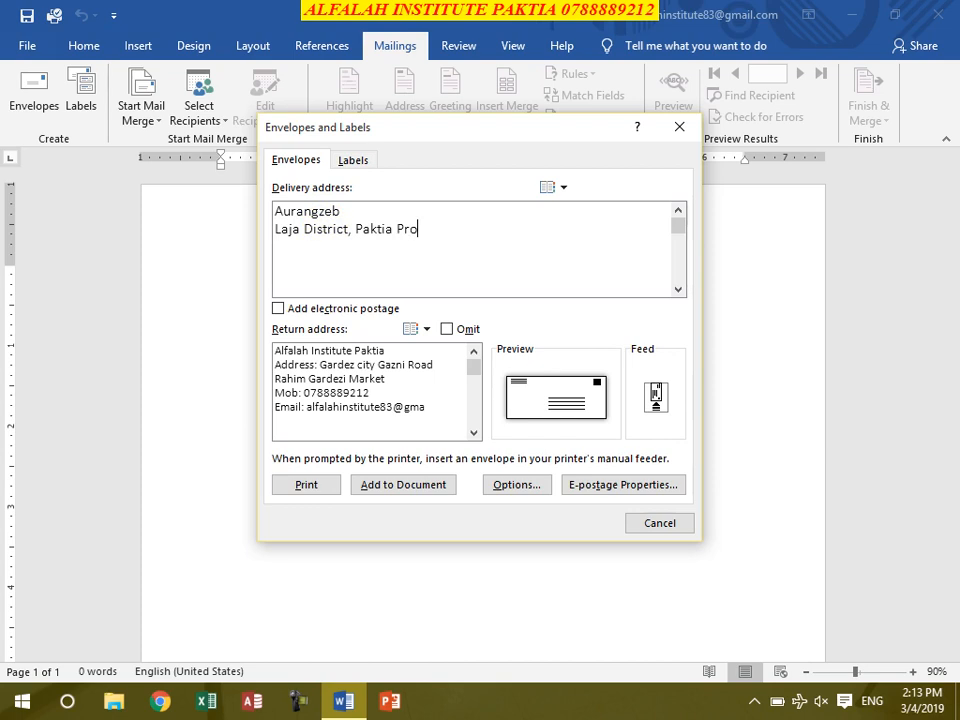
pyautogui.write('vince Afghania')
pyautogui.write('tan')
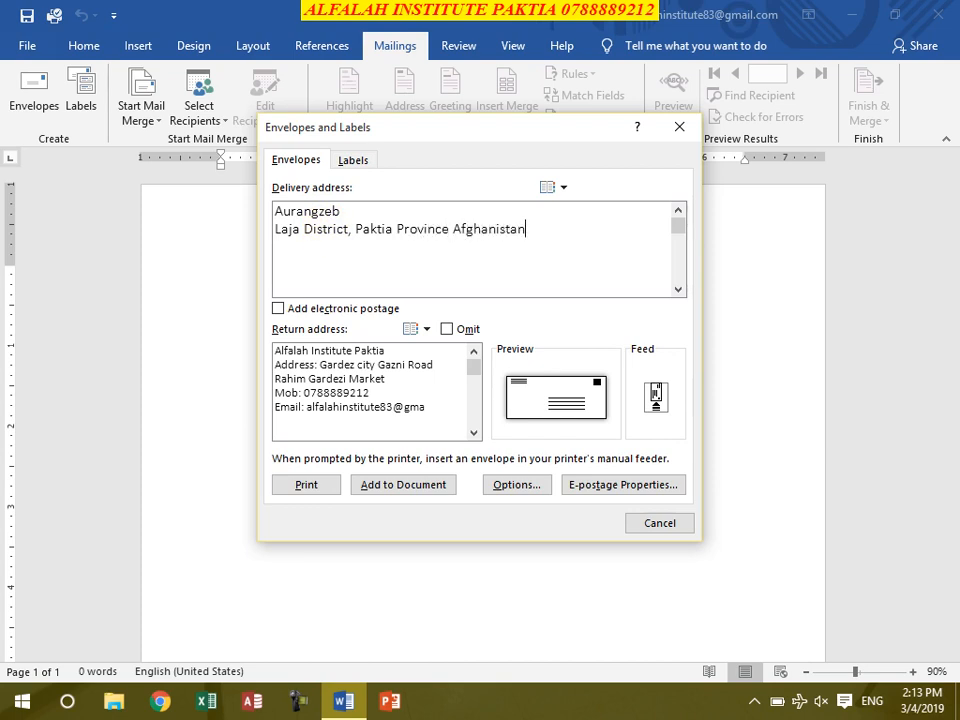
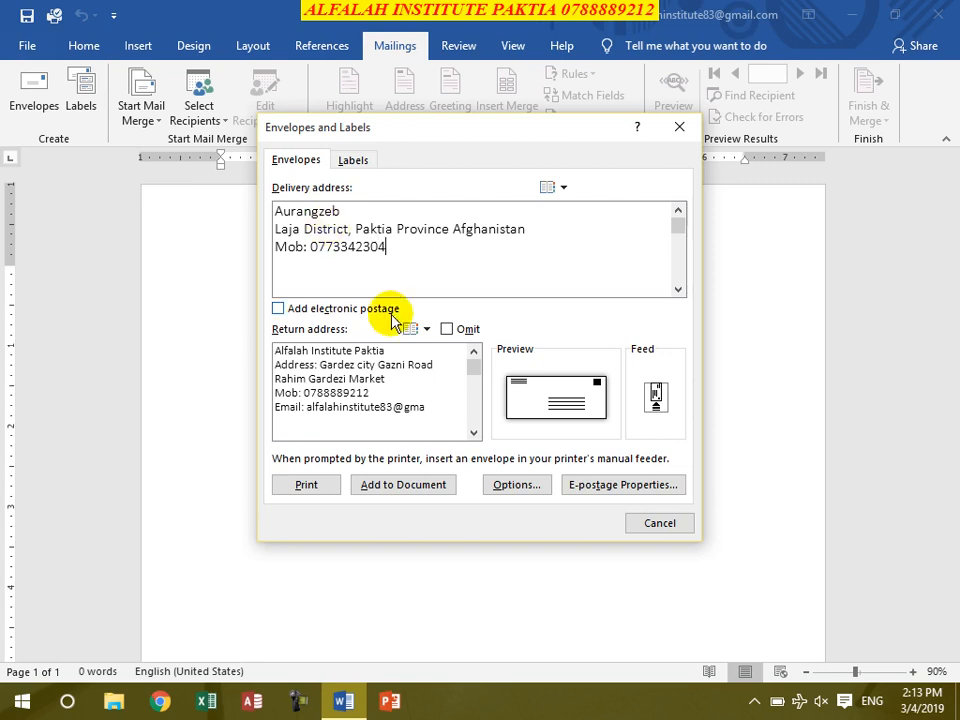
pyautogui.press('Return')
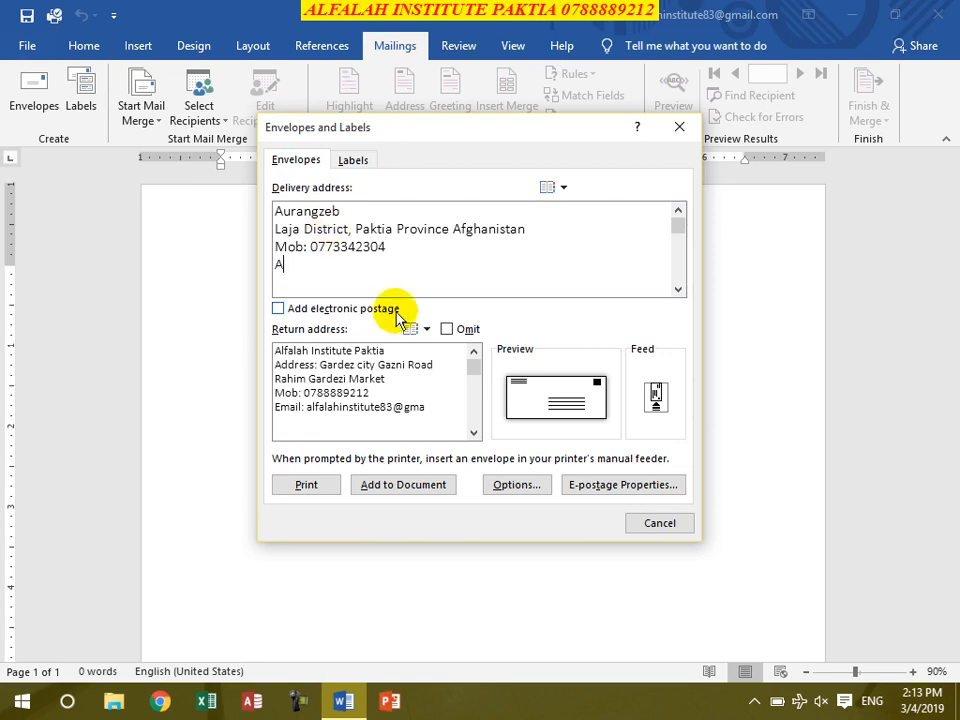
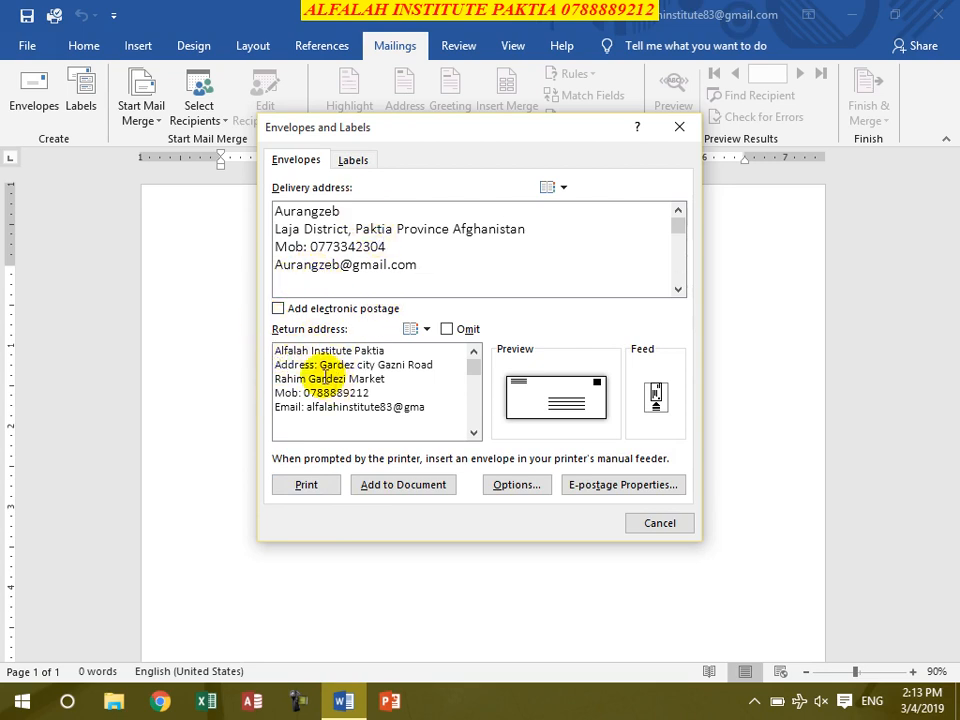
# Step: Complete the return address e-mail line by adding the missing 'il'
pyautogui.click(437, 409)
pyautogui.write('il.com')
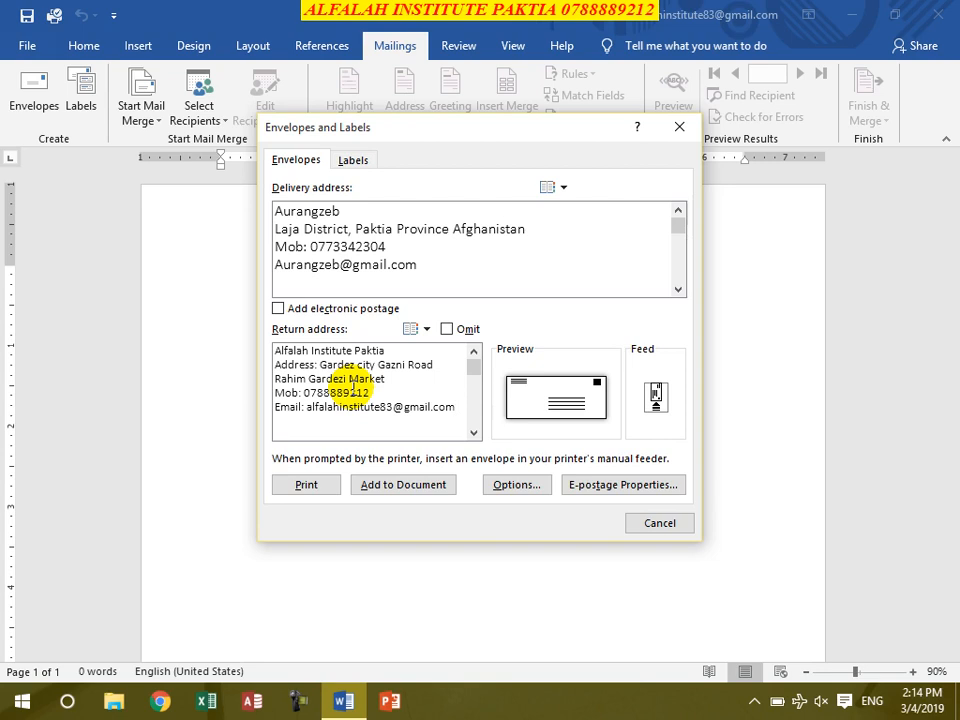
pyautogui.click(444, 272)
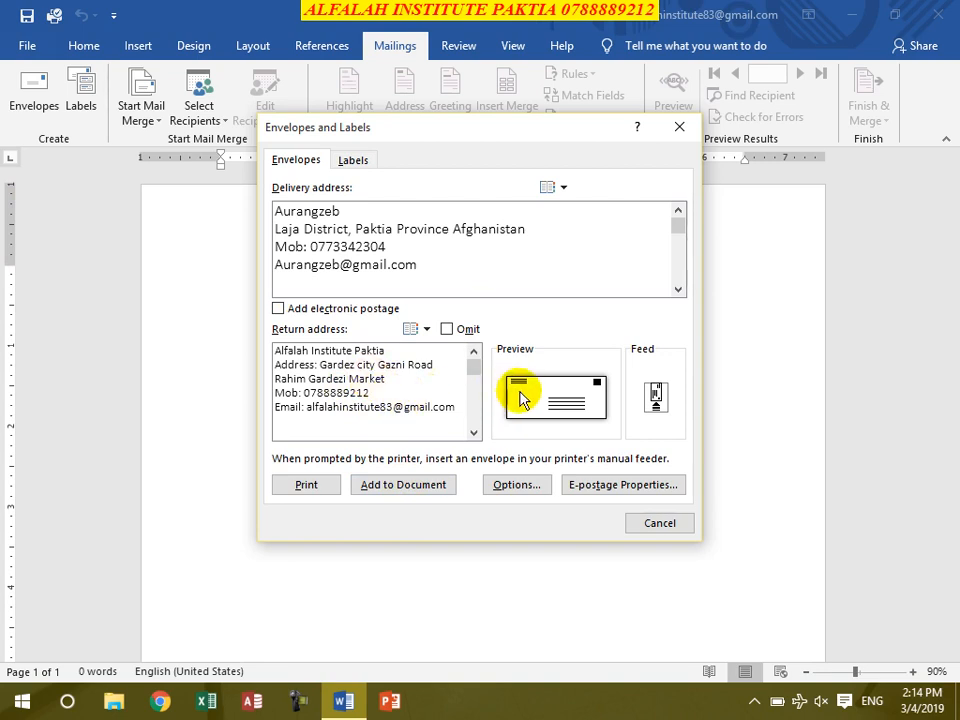
# Step: Keep the return address included and add the envelope to the document
pyautogui.click(447, 330)
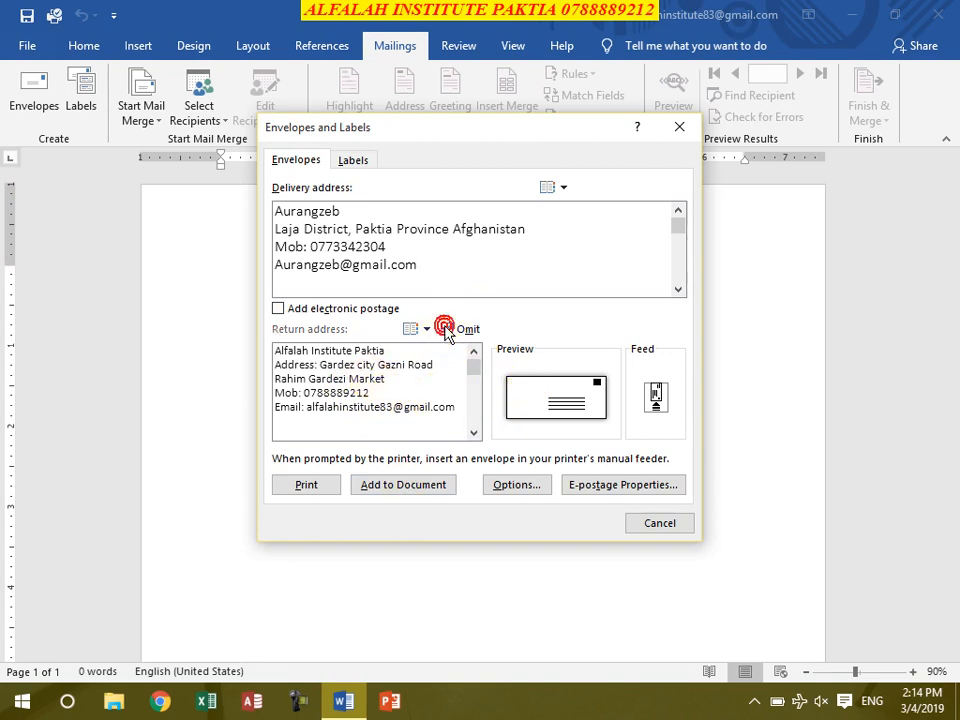
pyautogui.click(447, 330)
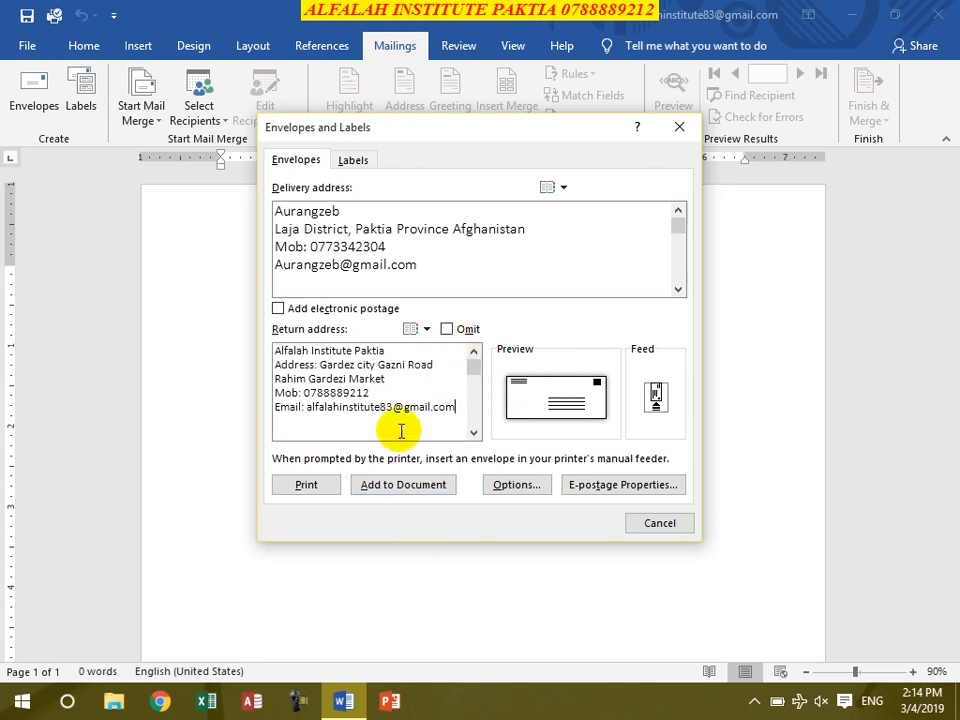
pyautogui.click(422, 486)
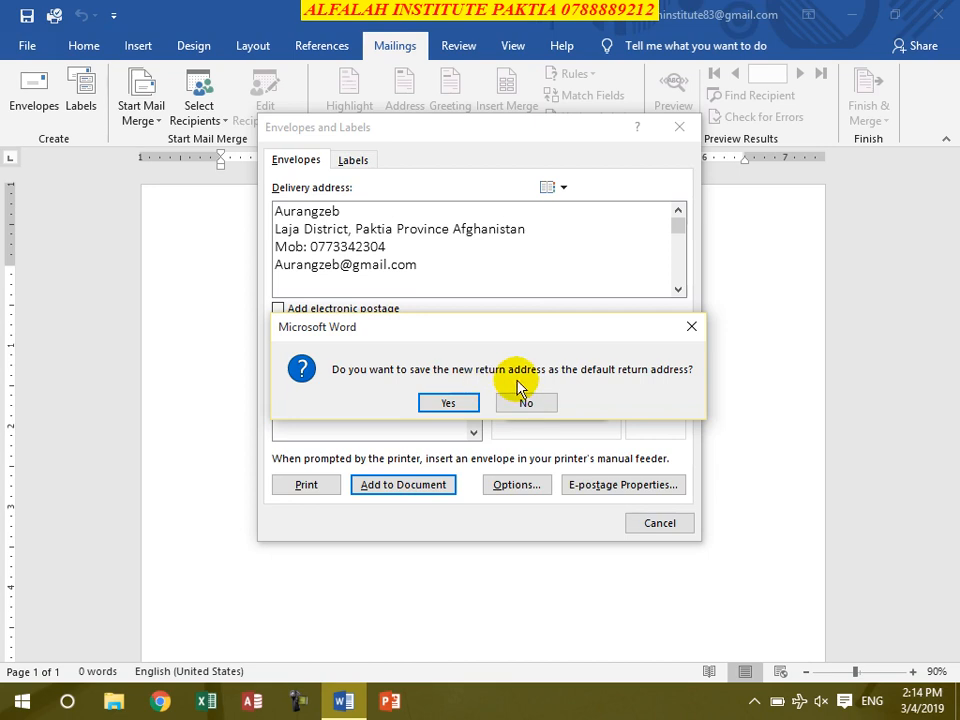
# Step: Save the return address as default and make the sender address bold italic
pyautogui.click(466, 403)
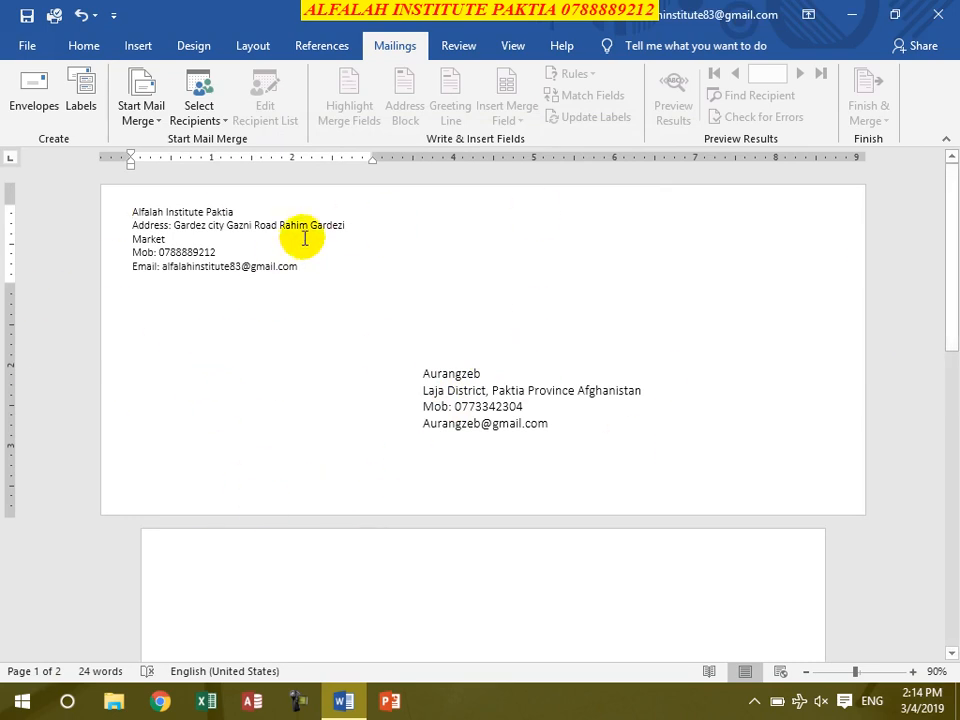
pyautogui.moveTo(302, 263); pyautogui.dragTo(141, 200)
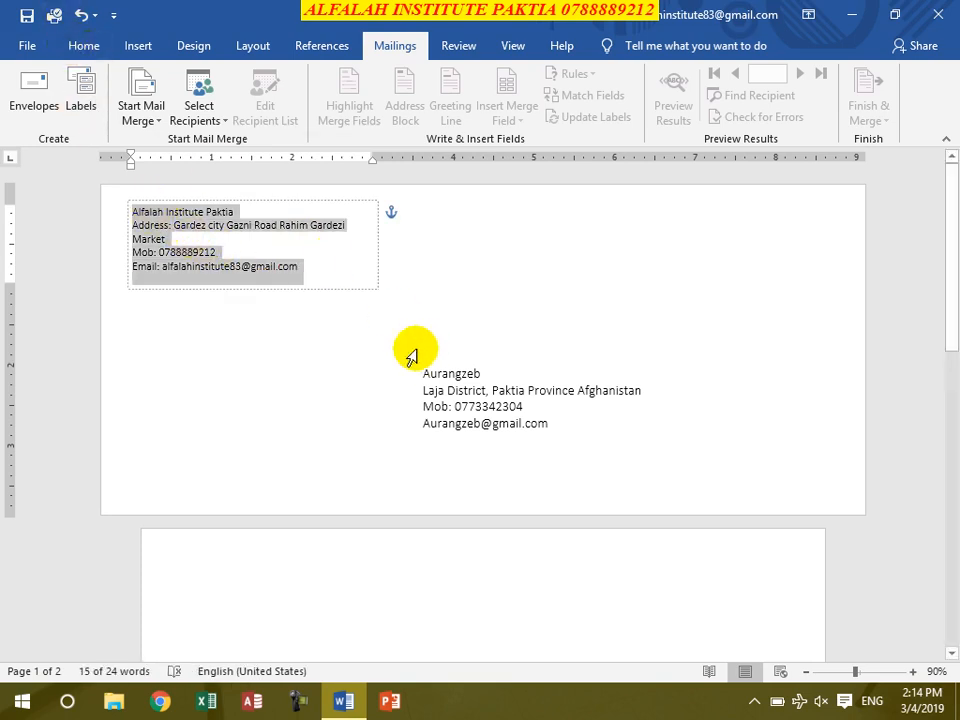
pyautogui.click(88, 47)
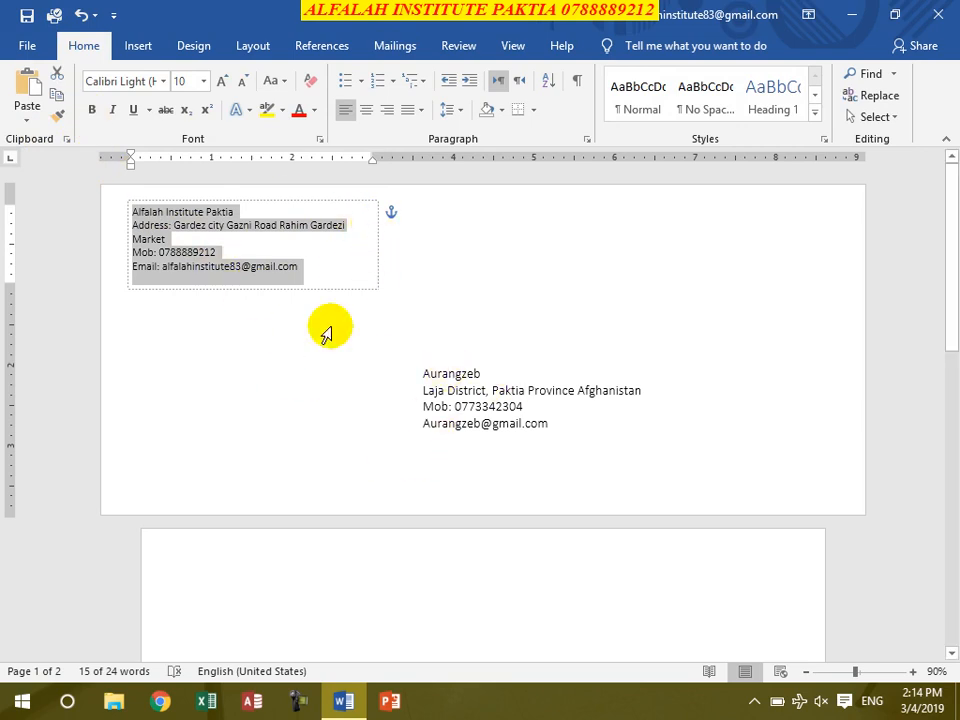
pyautogui.click(92, 110)
pyautogui.click(111, 110)
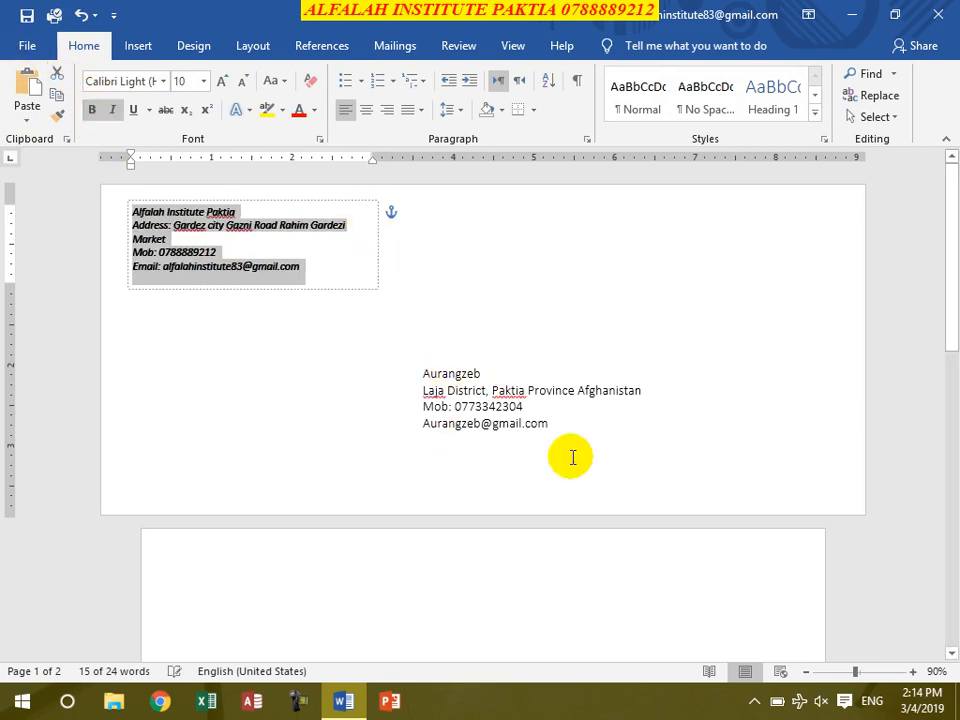
# Step: Make all address text in the document bold italic, then reopen the Envelopes dialog
pyautogui.click(510, 423)
pyautogui.hotkey('ctrl', 'a')
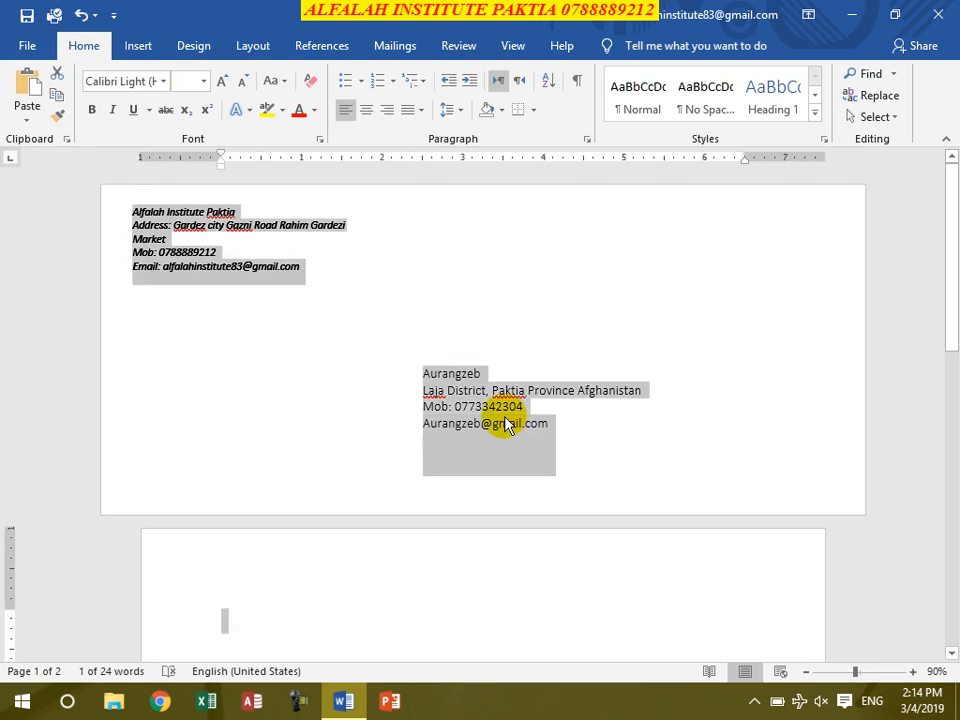
pyautogui.click(92, 110)
pyautogui.click(111, 110)
pyautogui.click(92, 110)
pyautogui.click(111, 112)
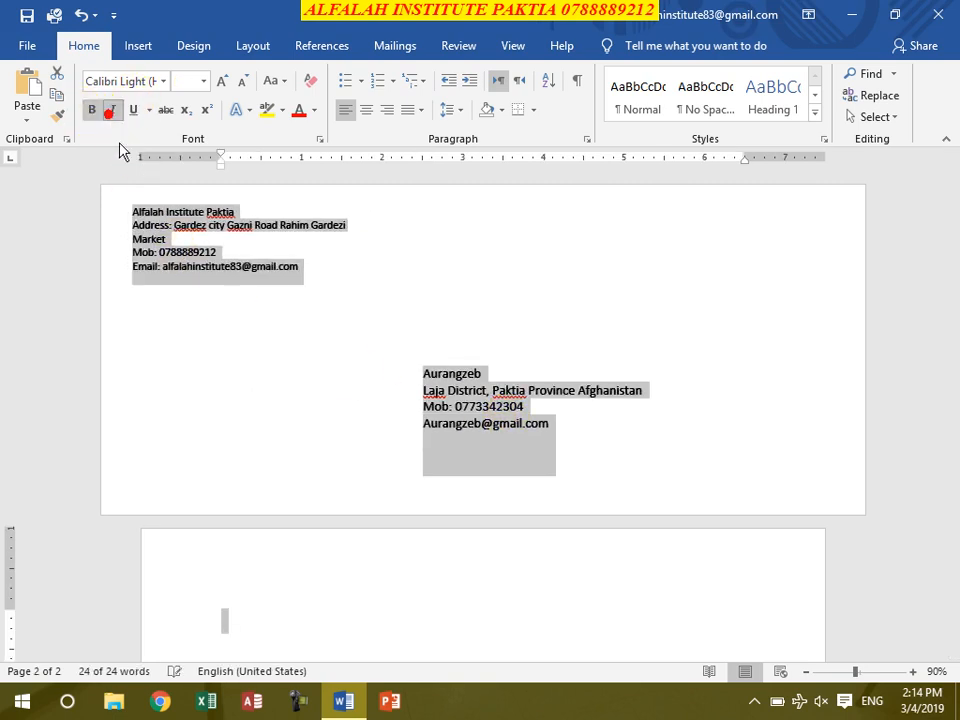
pyautogui.click(440, 409)
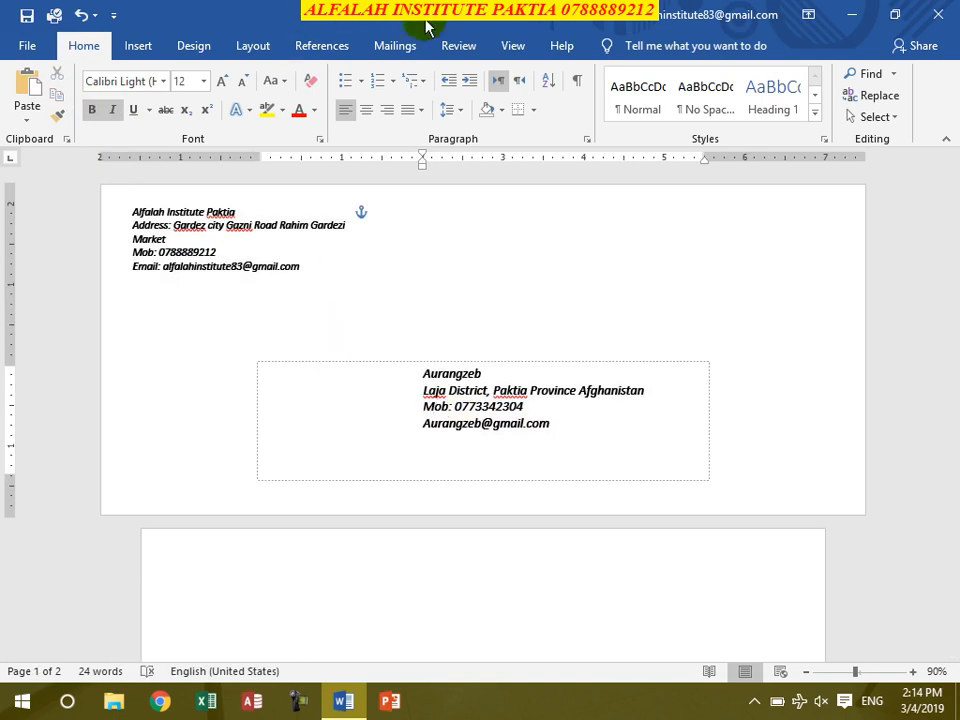
pyautogui.click(382, 44)
pyautogui.click(34, 95)
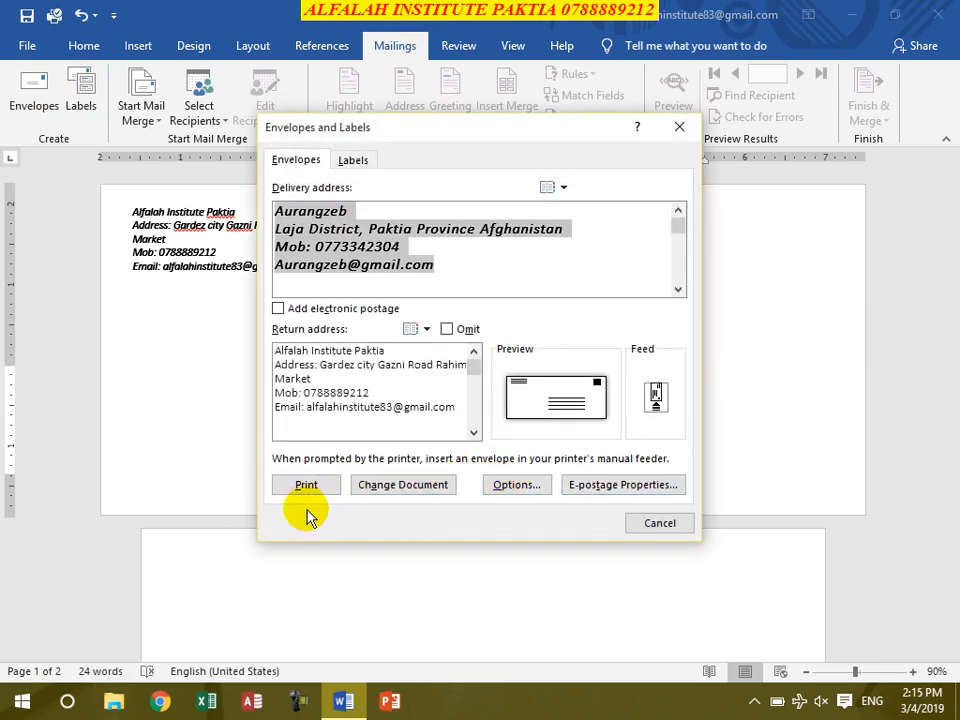
# Step: In Envelope Options, keep the envelope size at Size 10 and open the delivery address font settings
pyautogui.click(500, 486)
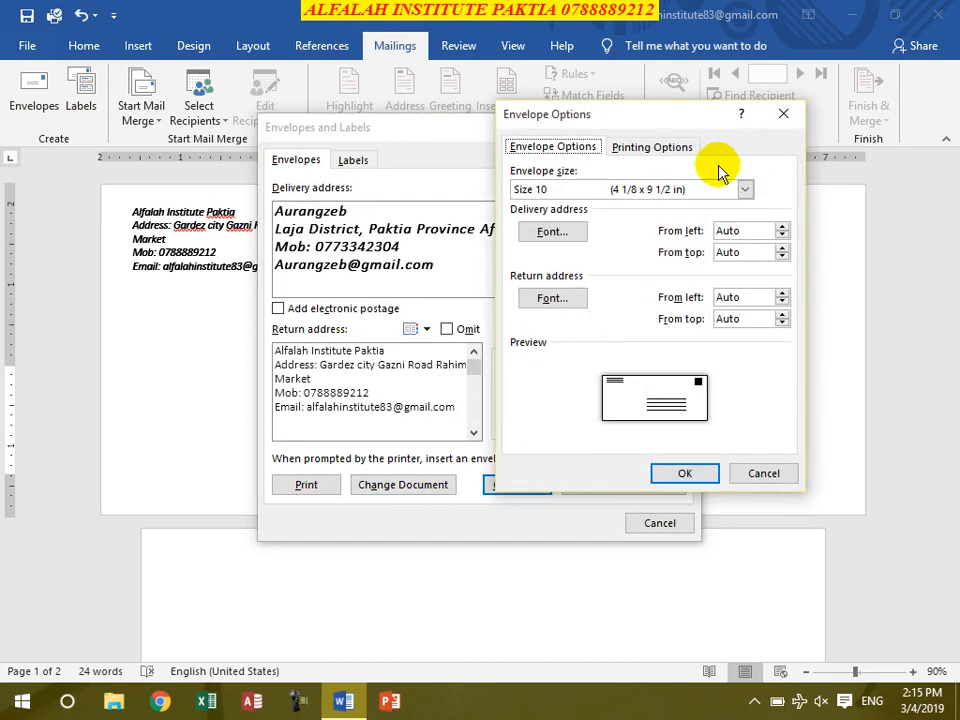
pyautogui.moveTo(638, 120); pyautogui.dragTo(571, 103)
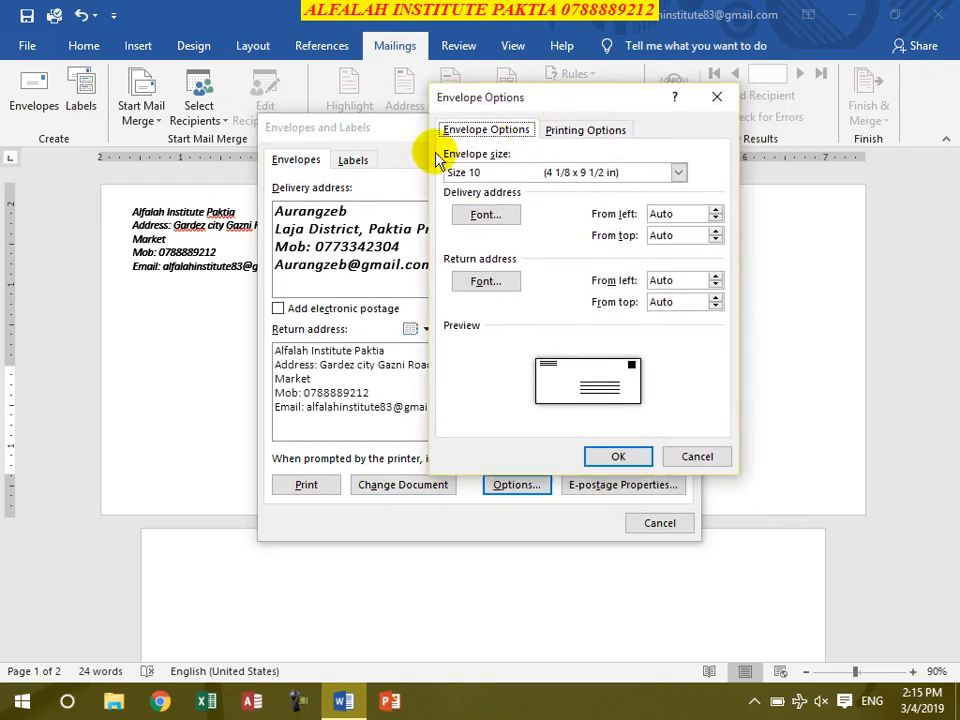
pyautogui.click(486, 178)
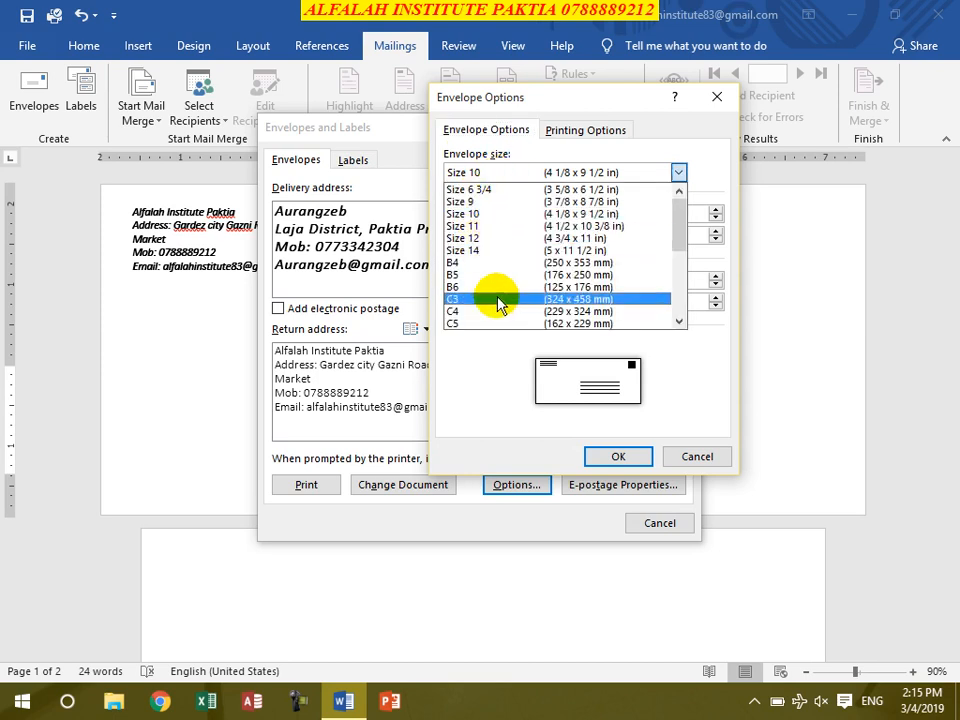
pyautogui.click(473, 219)
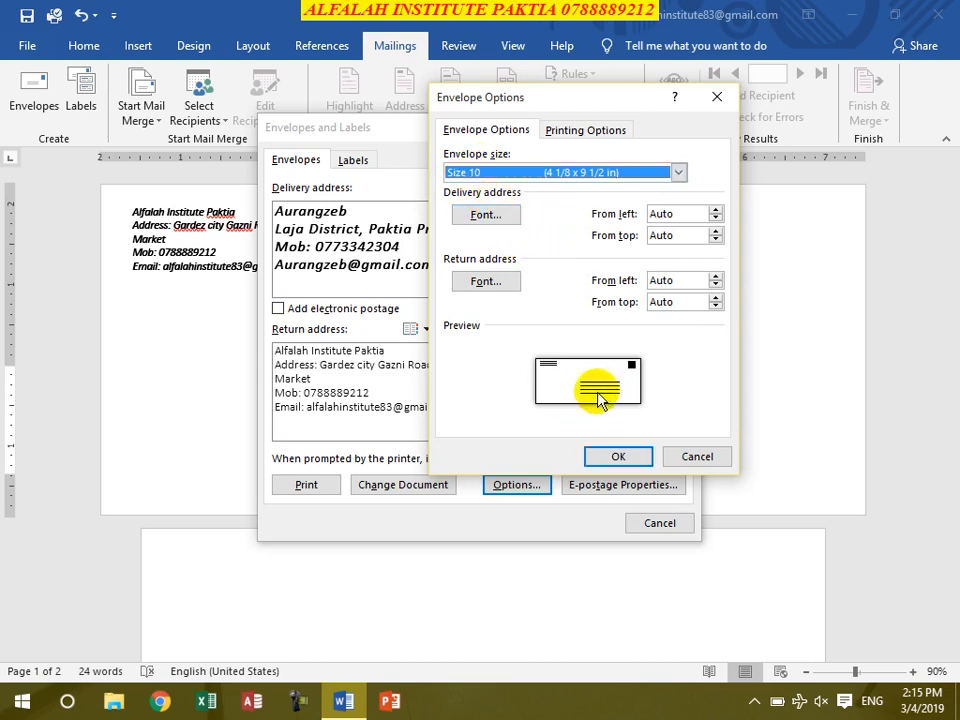
pyautogui.click(470, 218)
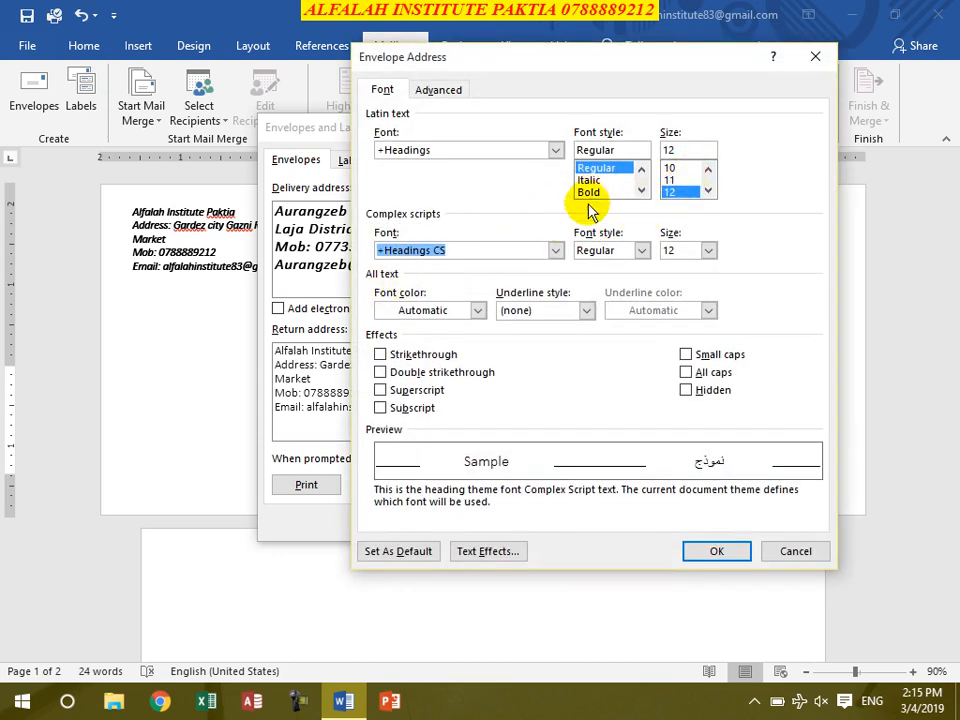
# Step: Close the font dialog and set the delivery address From left and From top to Auto
pyautogui.click(818, 551)
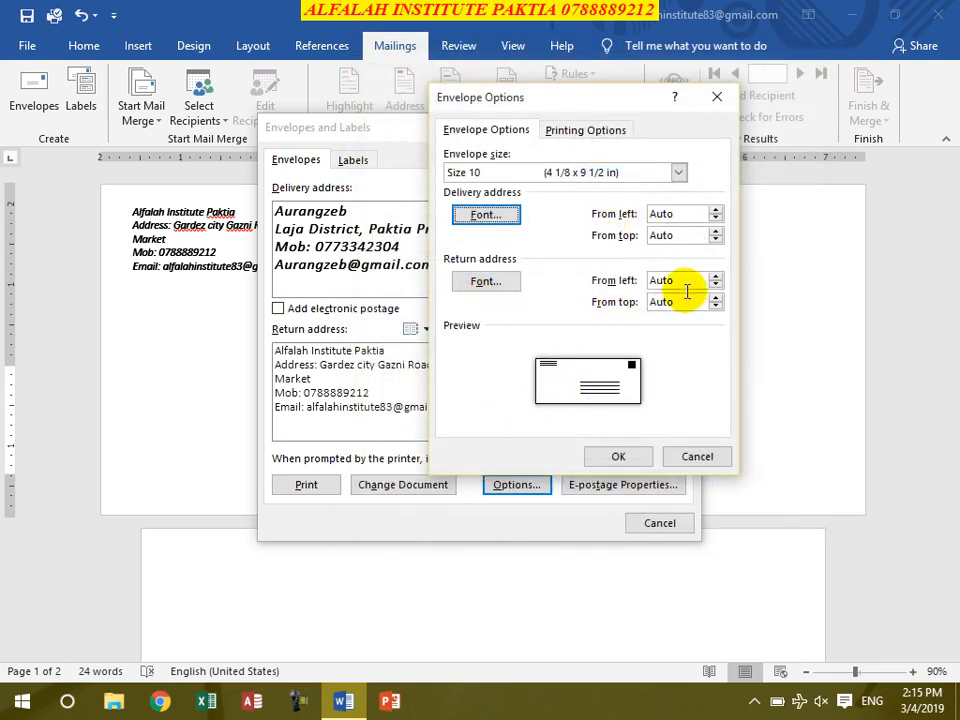
pyautogui.click(716, 210)
pyautogui.click(716, 210)
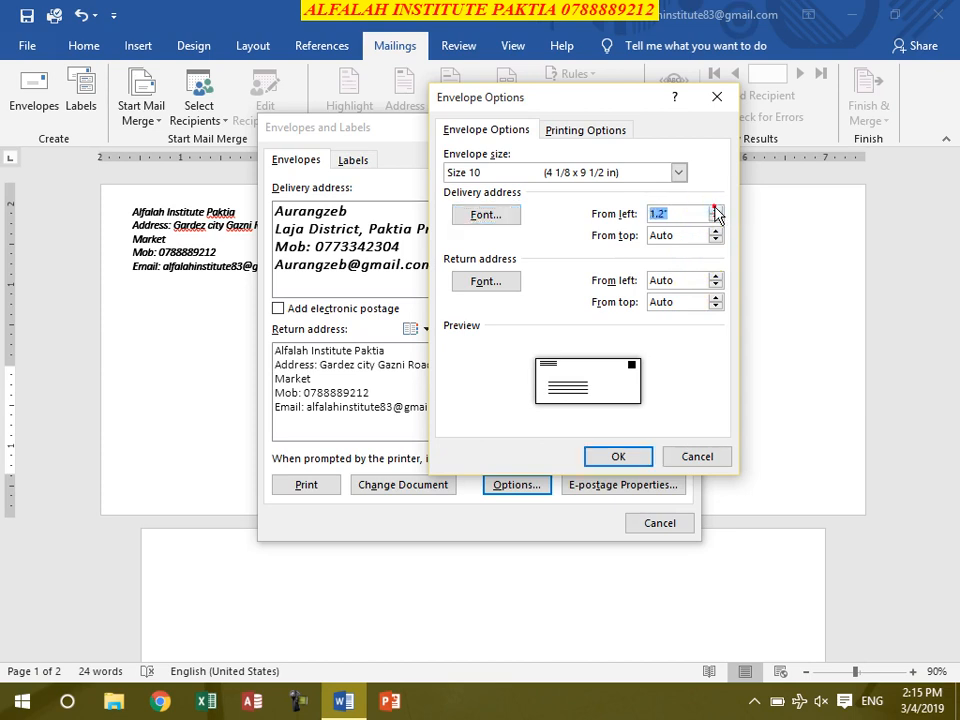
pyautogui.click(716, 211)
pyautogui.click(716, 229)
pyautogui.click(716, 229)
pyautogui.click(716, 229)
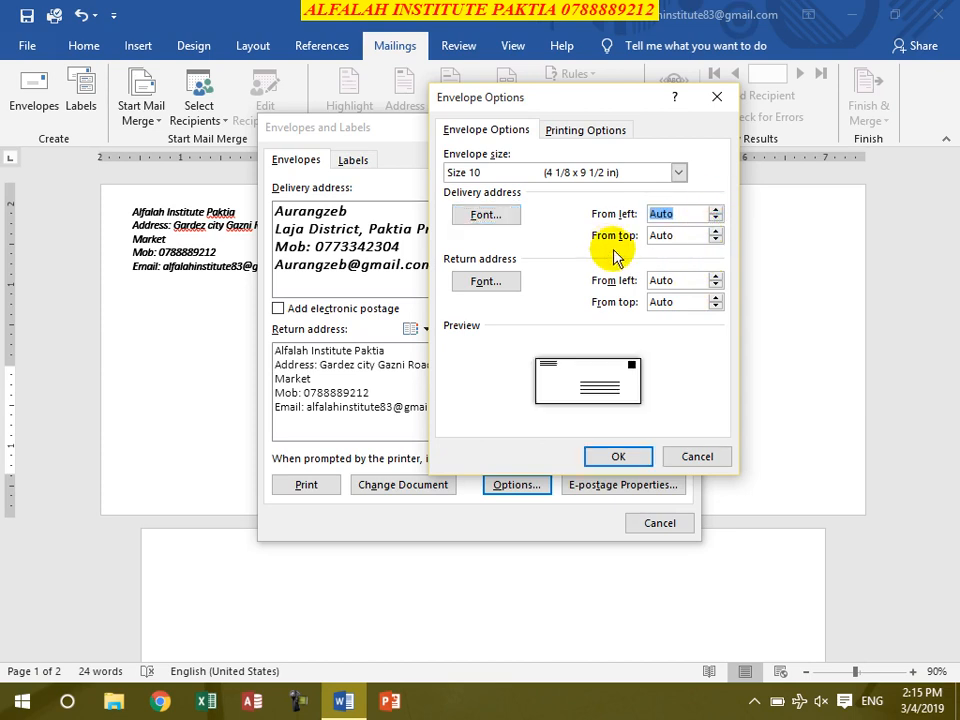
pyautogui.click(716, 230)
pyautogui.click(716, 230)
pyautogui.click(716, 240)
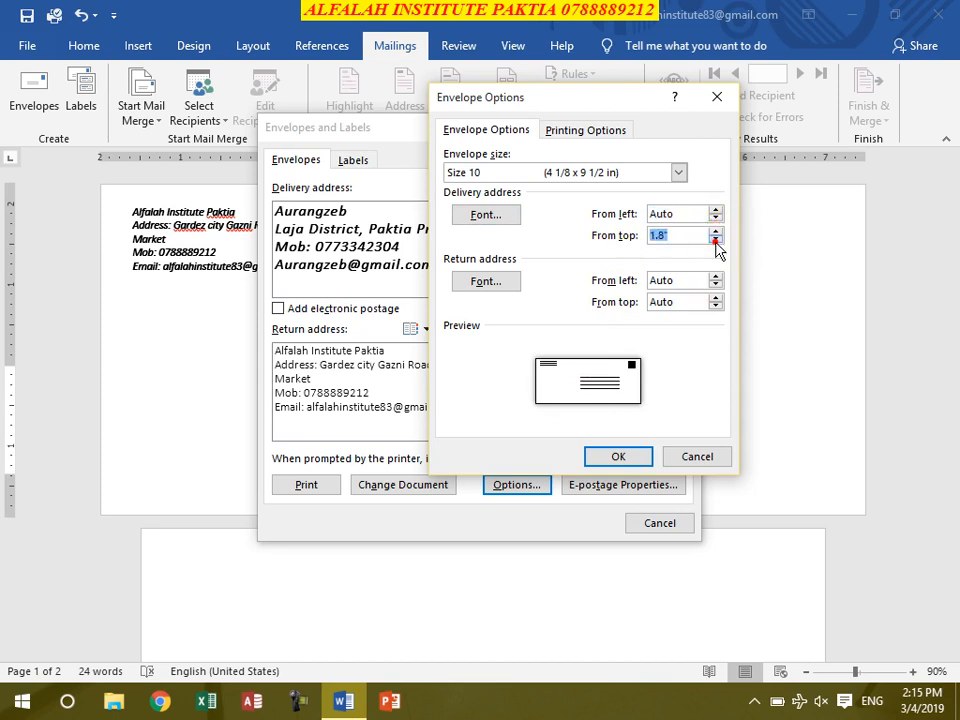
pyautogui.click(717, 241)
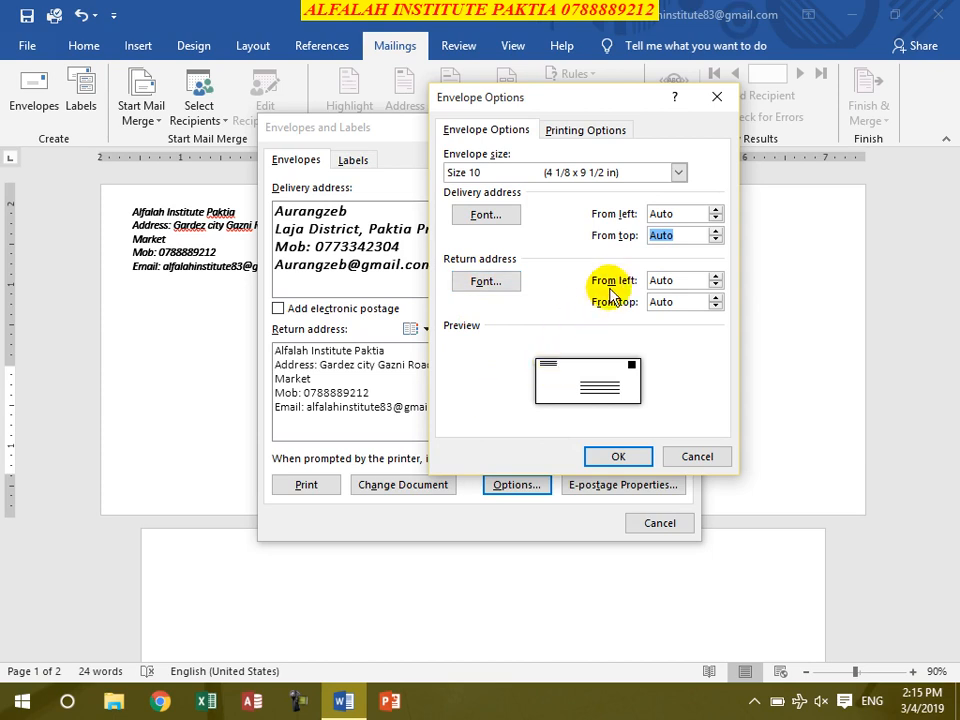
# Step: Return the return address From left and From top offsets to Auto and show Printing Options
pyautogui.click(715, 276)
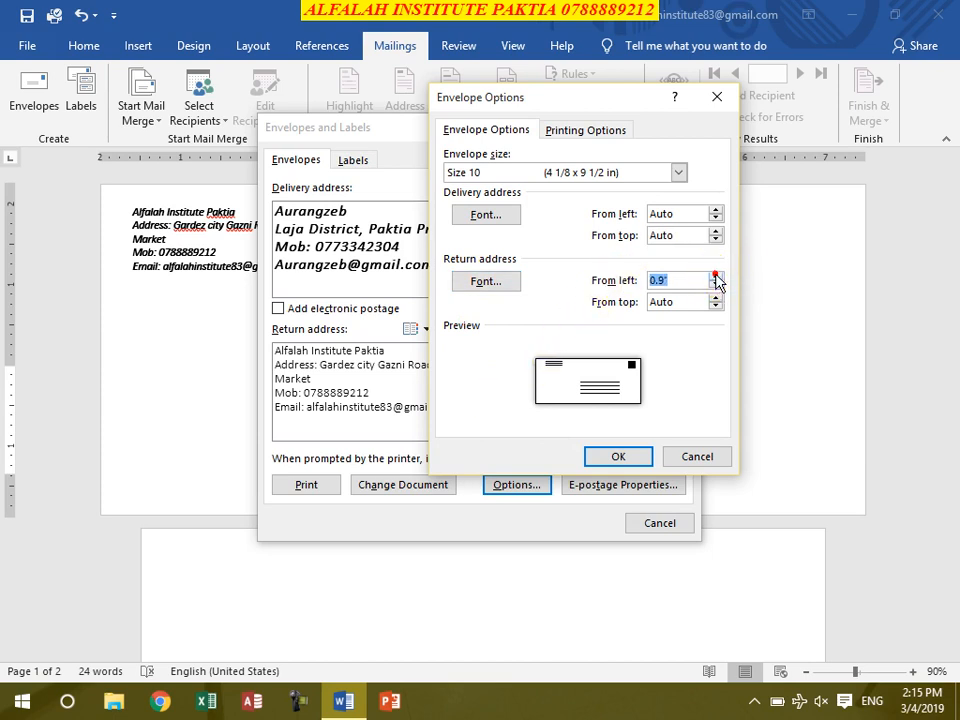
pyautogui.click(716, 286)
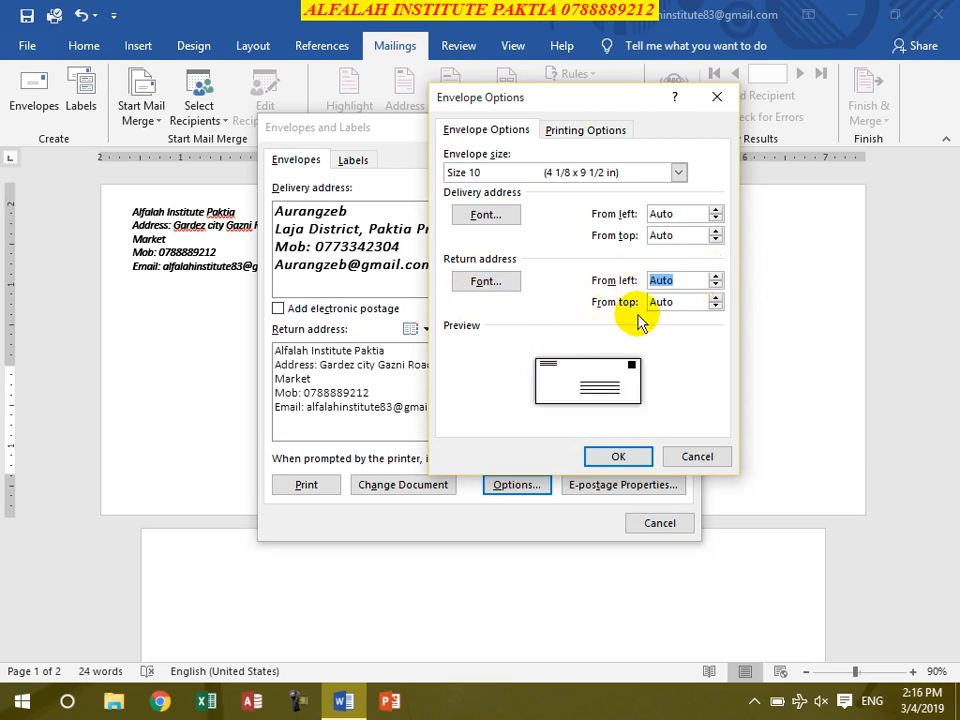
pyautogui.click(714, 298)
pyautogui.click(715, 307)
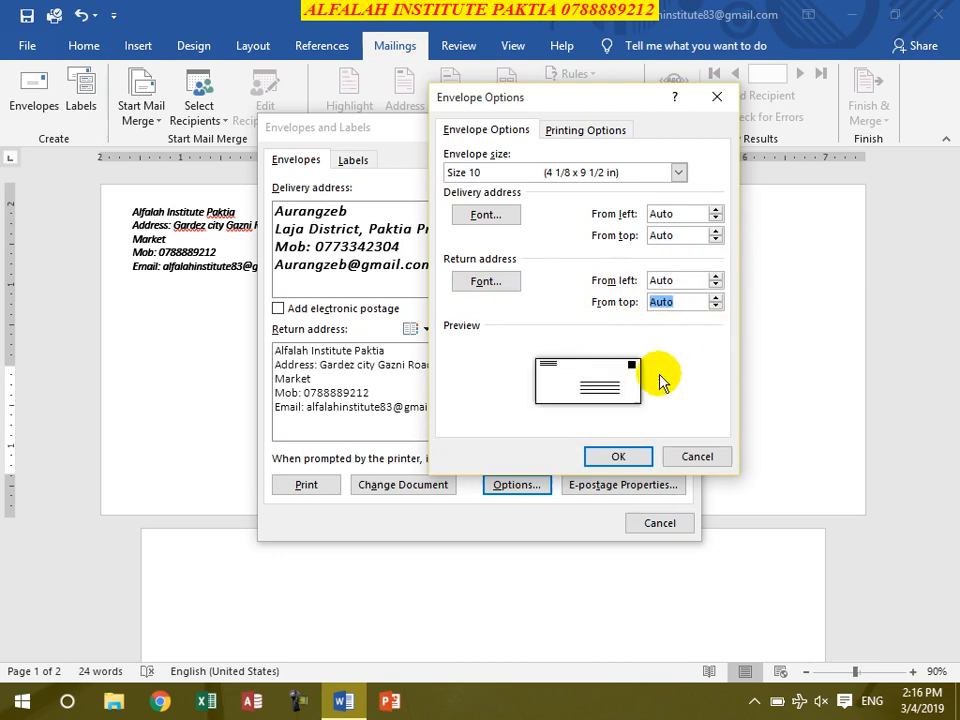
pyautogui.click(584, 133)
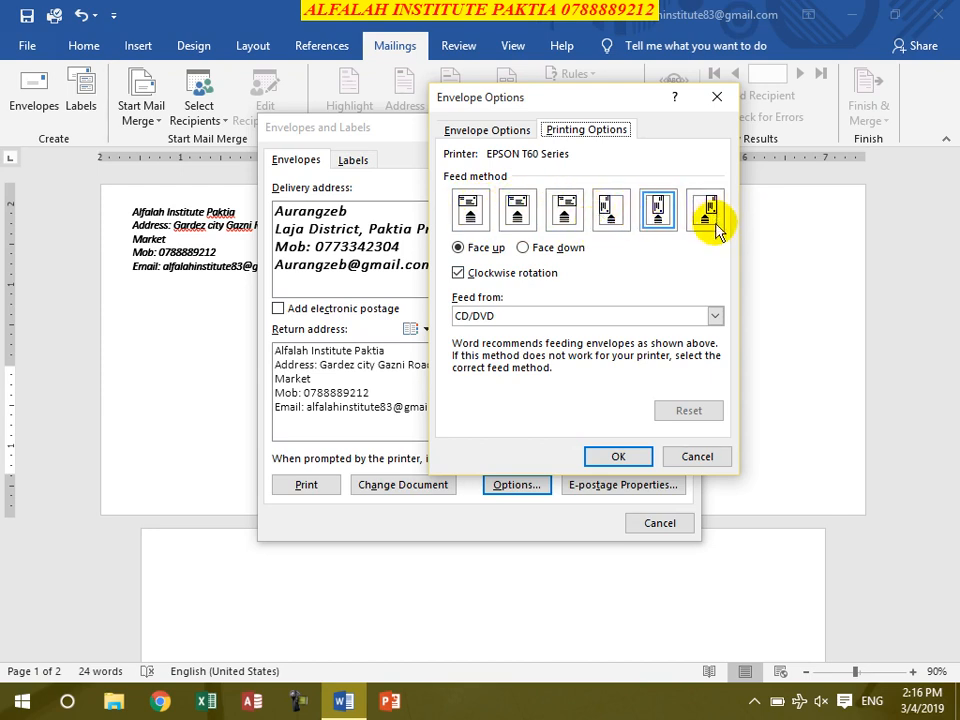
# Step: Choose the second feed method, face up with clockwise rotation, and confirm with OK
pyautogui.click(658, 211)
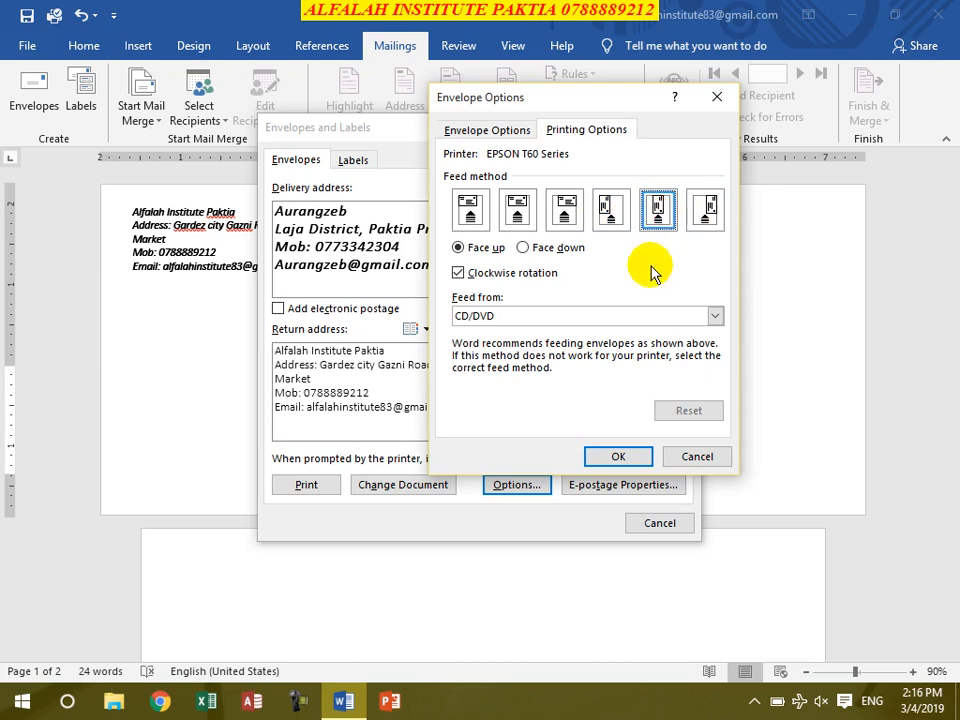
pyautogui.click(516, 205)
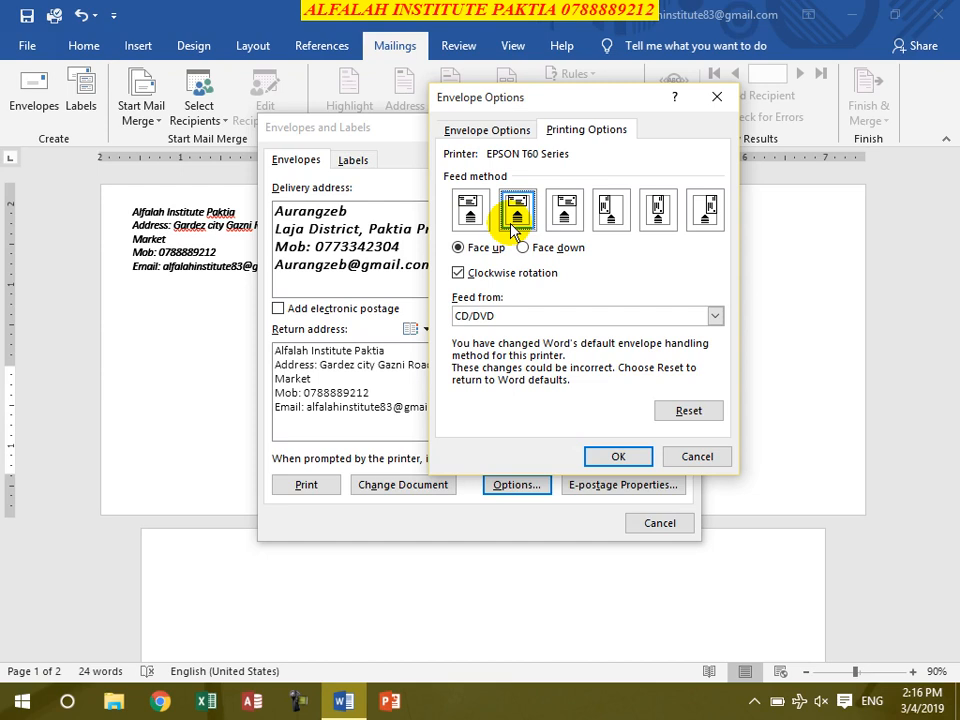
pyautogui.click(523, 248)
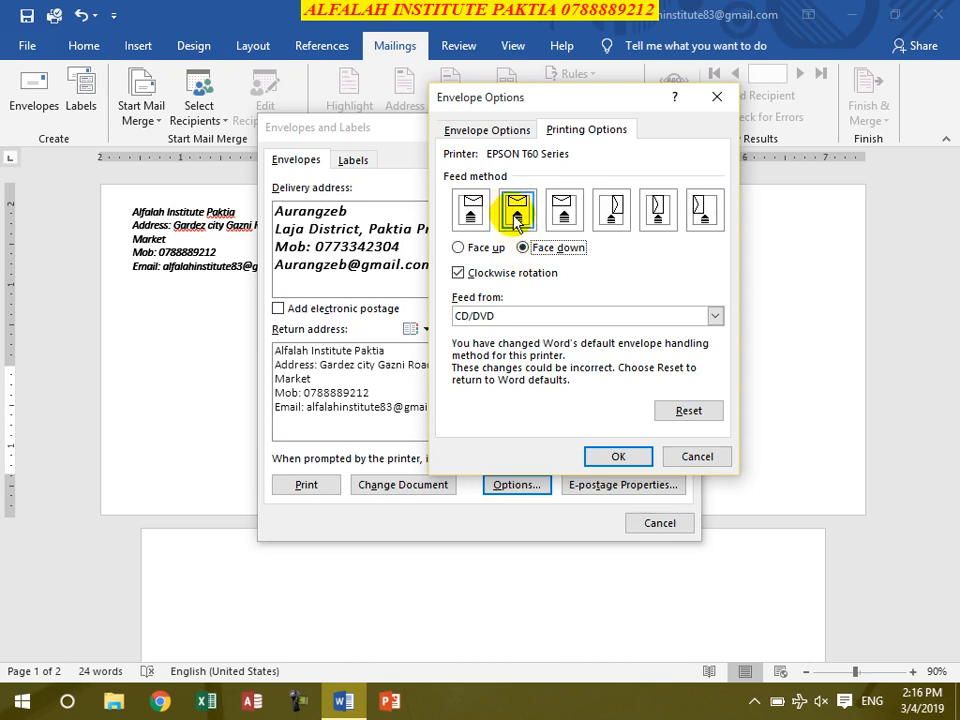
pyautogui.click(478, 248)
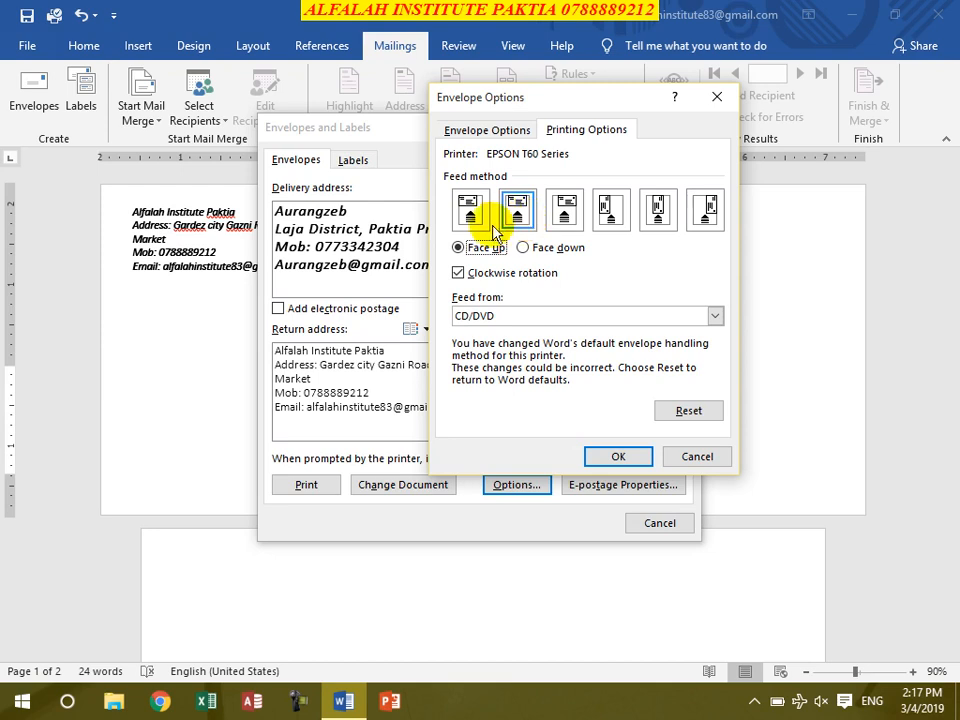
pyautogui.click(474, 279)
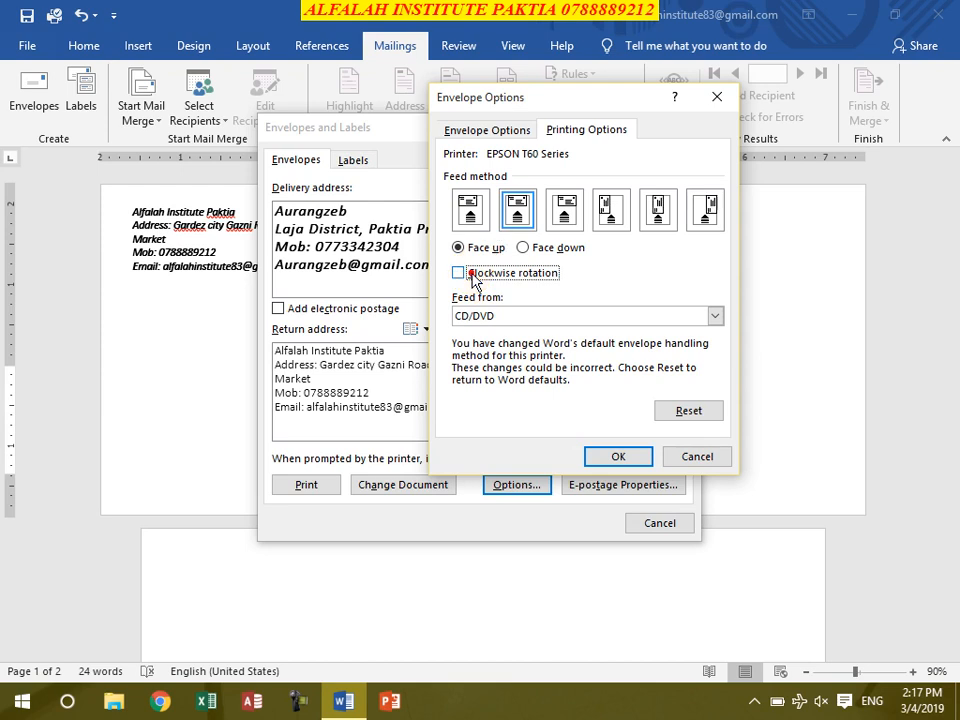
pyautogui.click(474, 279)
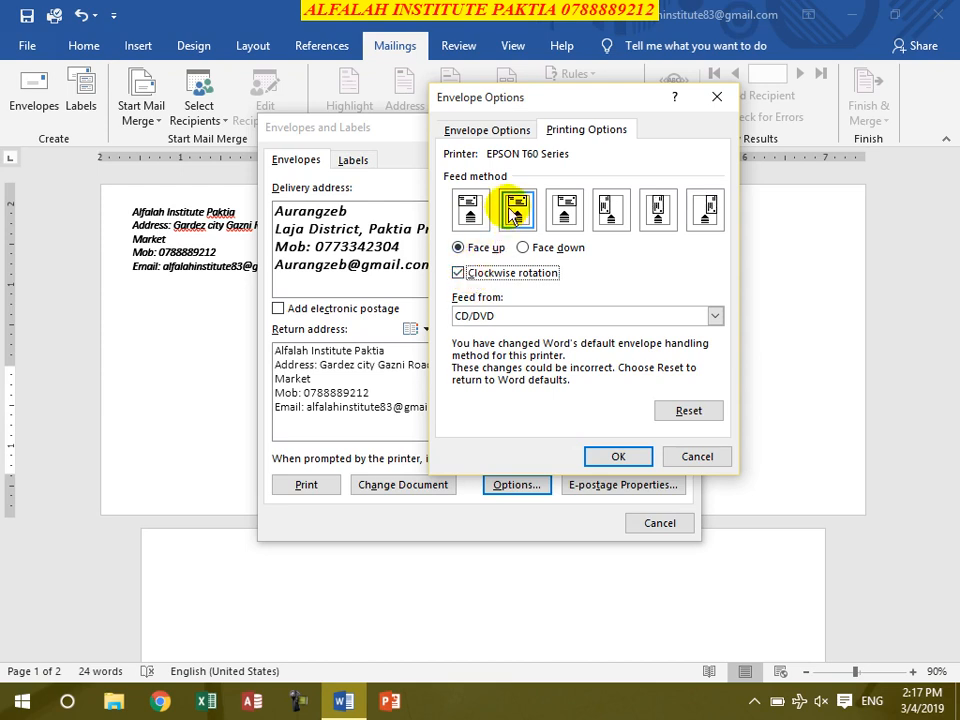
pyautogui.click(458, 273)
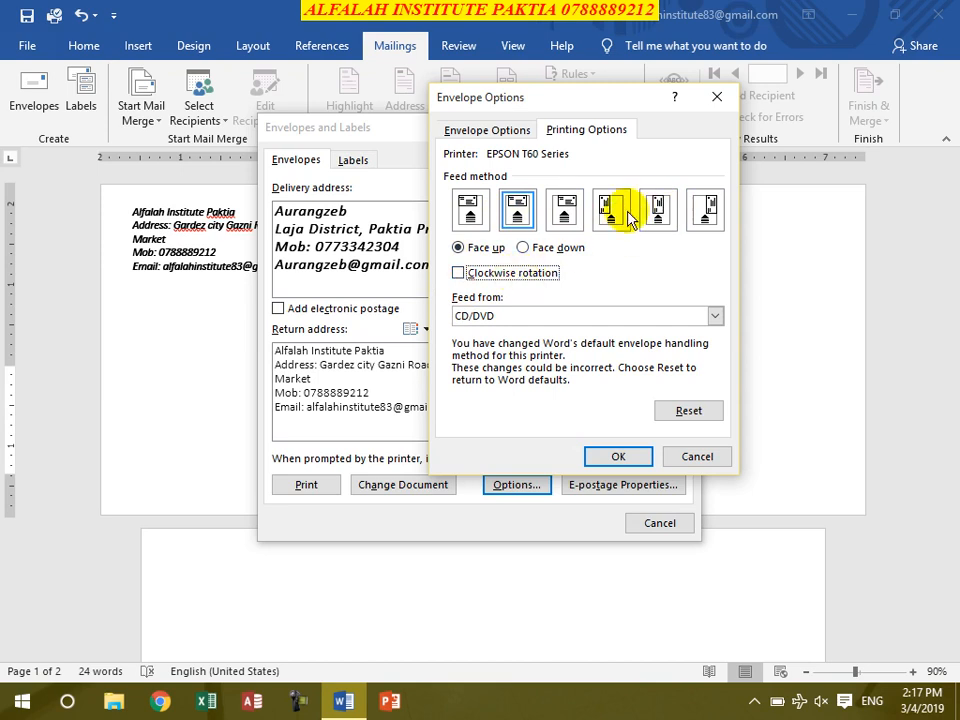
pyautogui.click(460, 274)
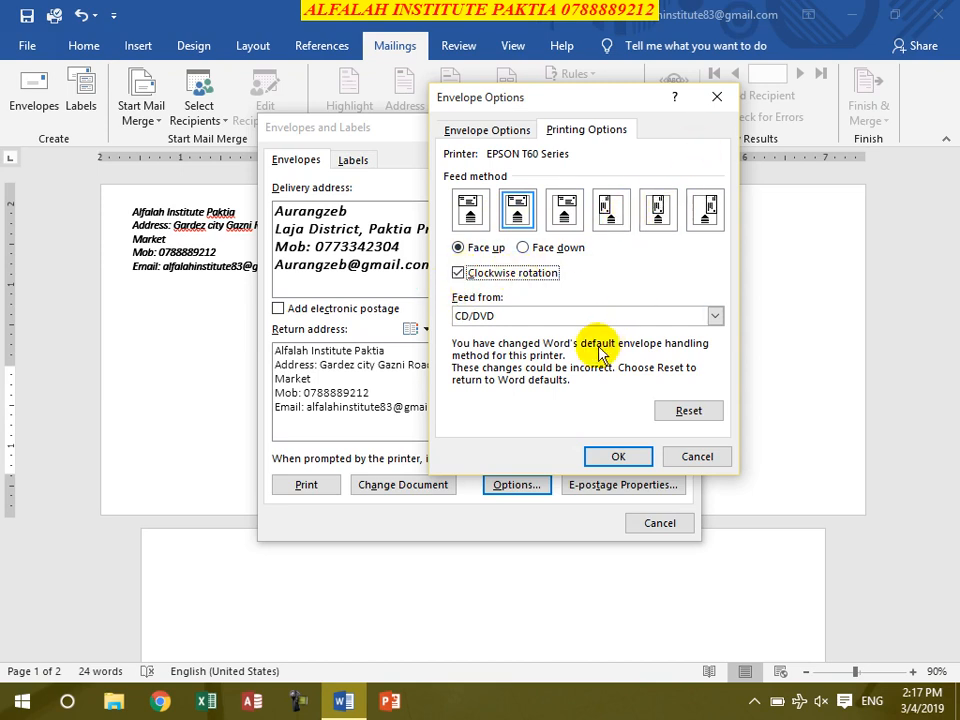
pyautogui.click(616, 456)
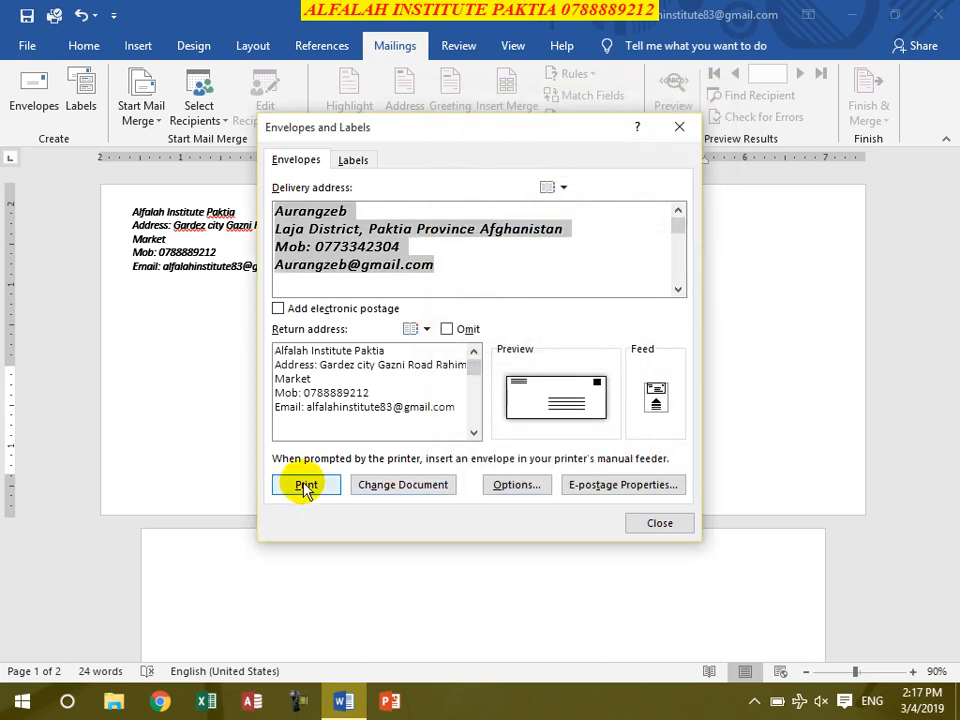
# Step: Decline the e-postage add-in website offer and close Envelopes and Labels
pyautogui.click(601, 485)
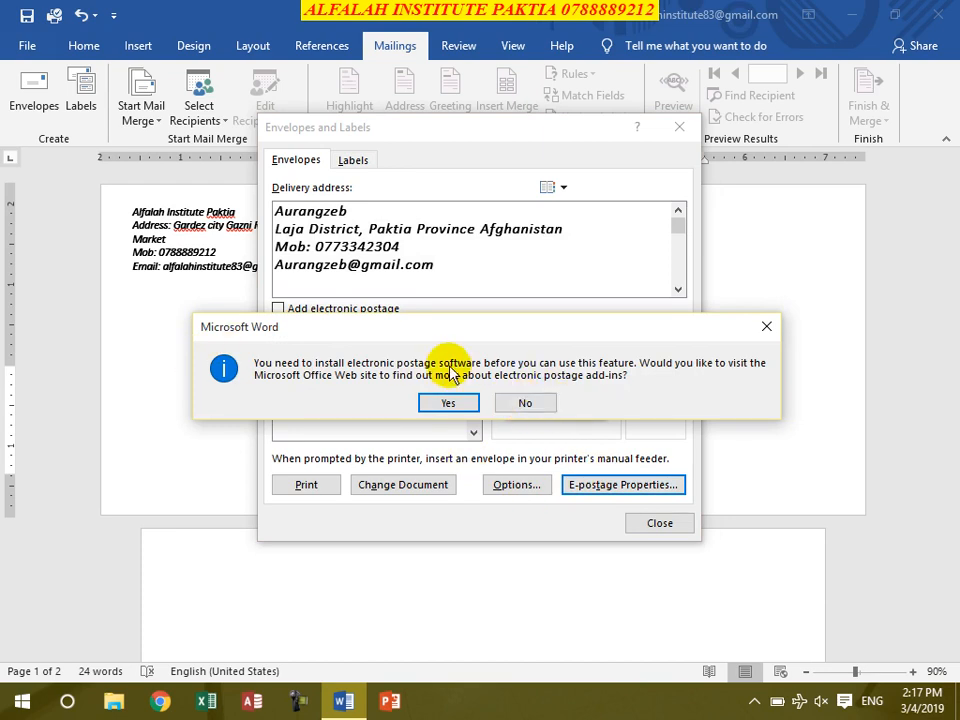
pyautogui.click(525, 402)
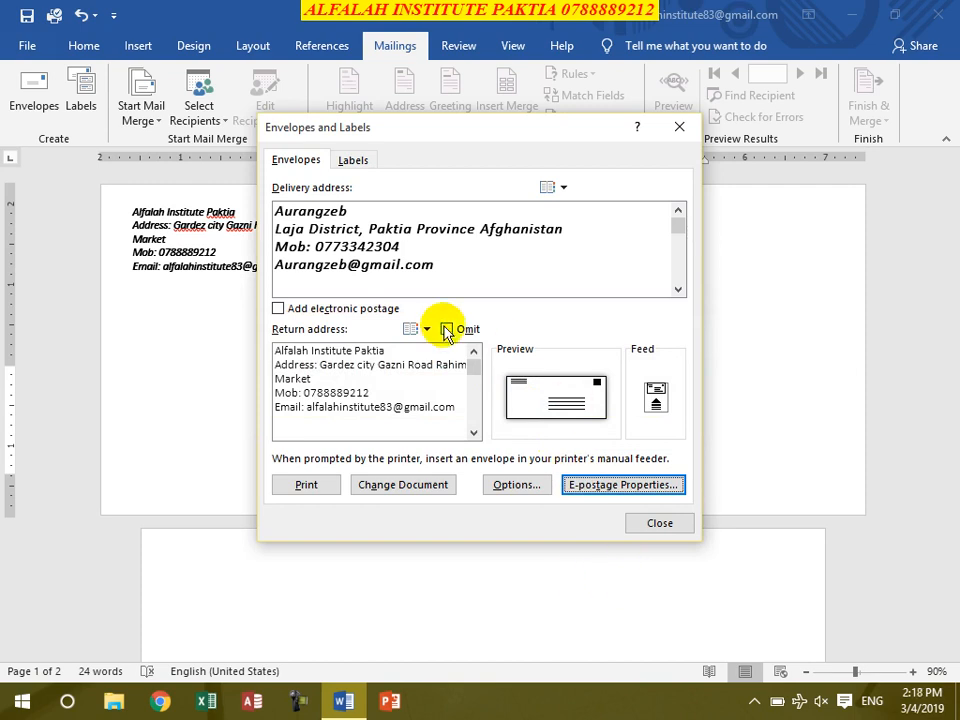
pyautogui.click(664, 526)
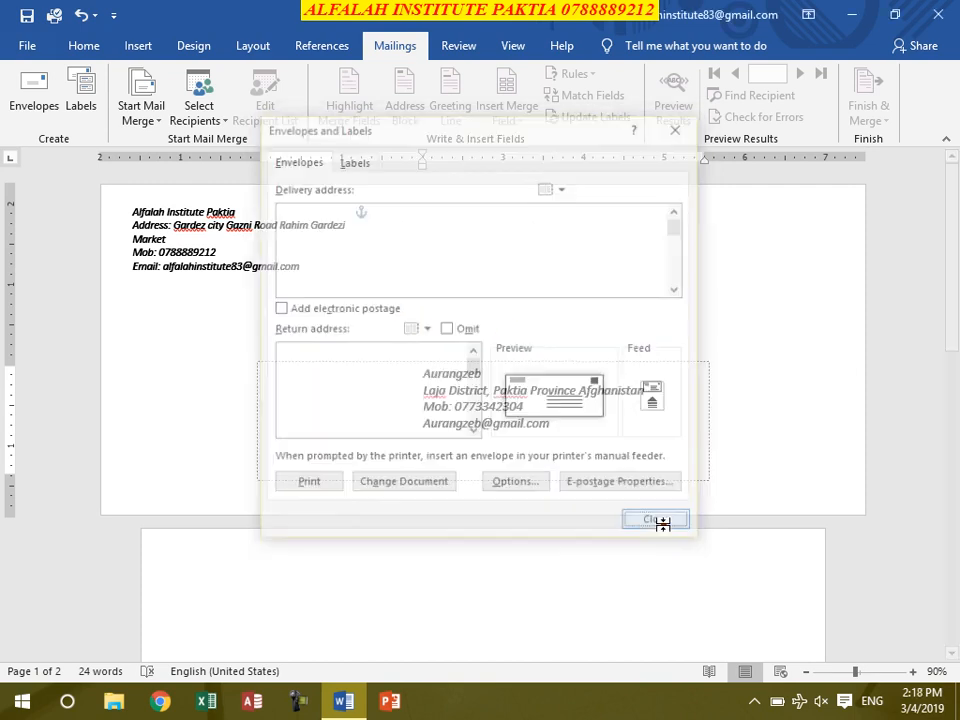
# Step: Generate sample text with =rand() on page 2, then select all and delete everything
pyautogui.write('=rand()')
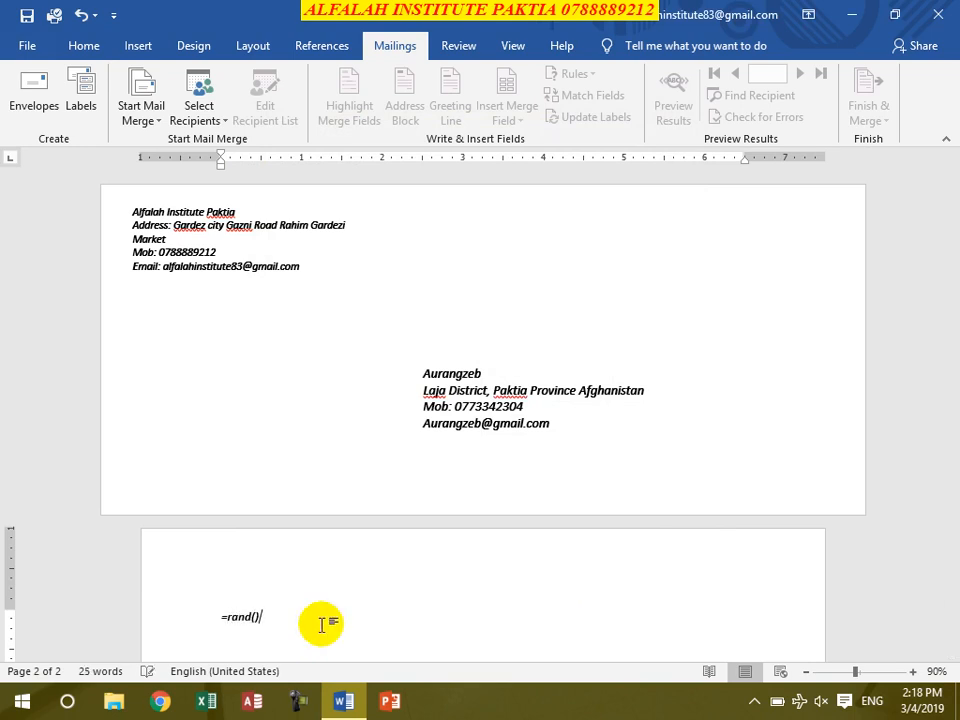
pyautogui.press('Return')
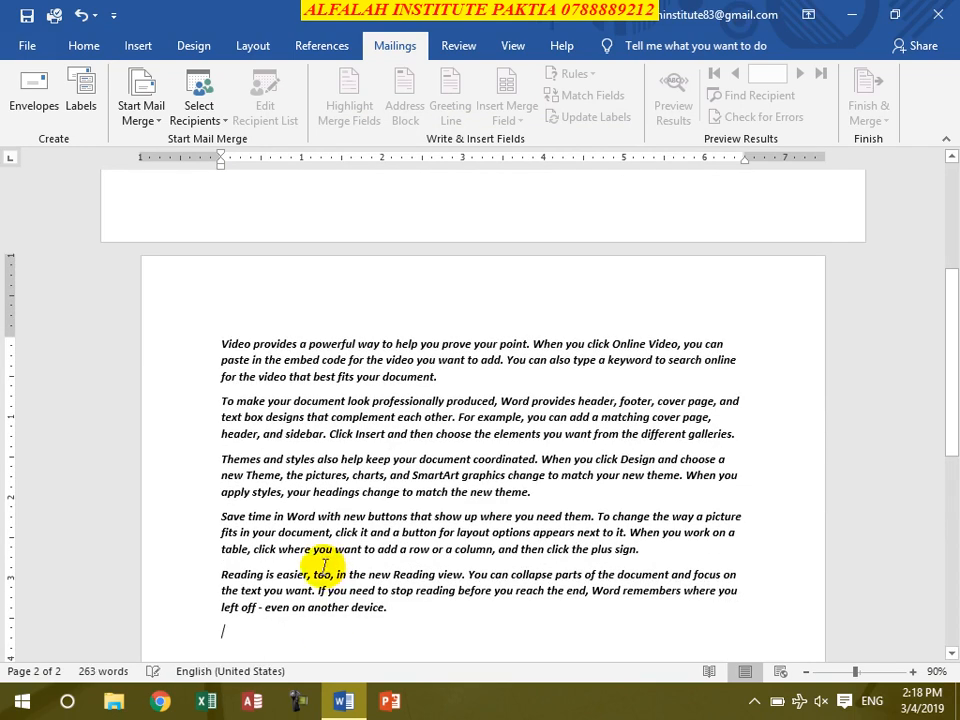
pyautogui.scroll(3, 663, 415)
pyautogui.scroll(1, 663, 415)
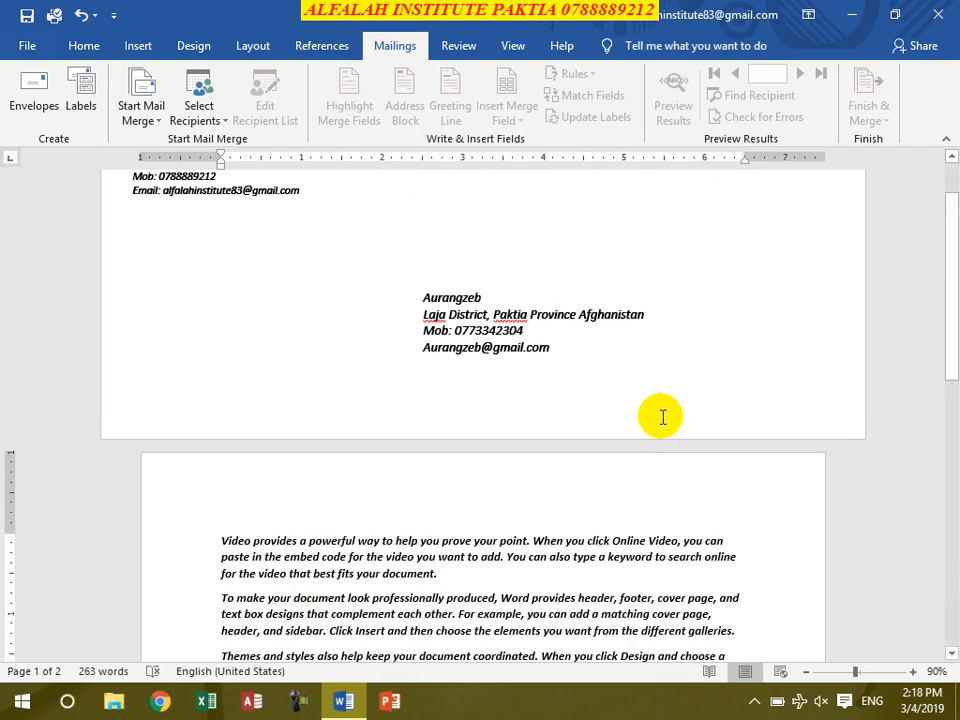
pyautogui.hotkey('ctrl', 'a')
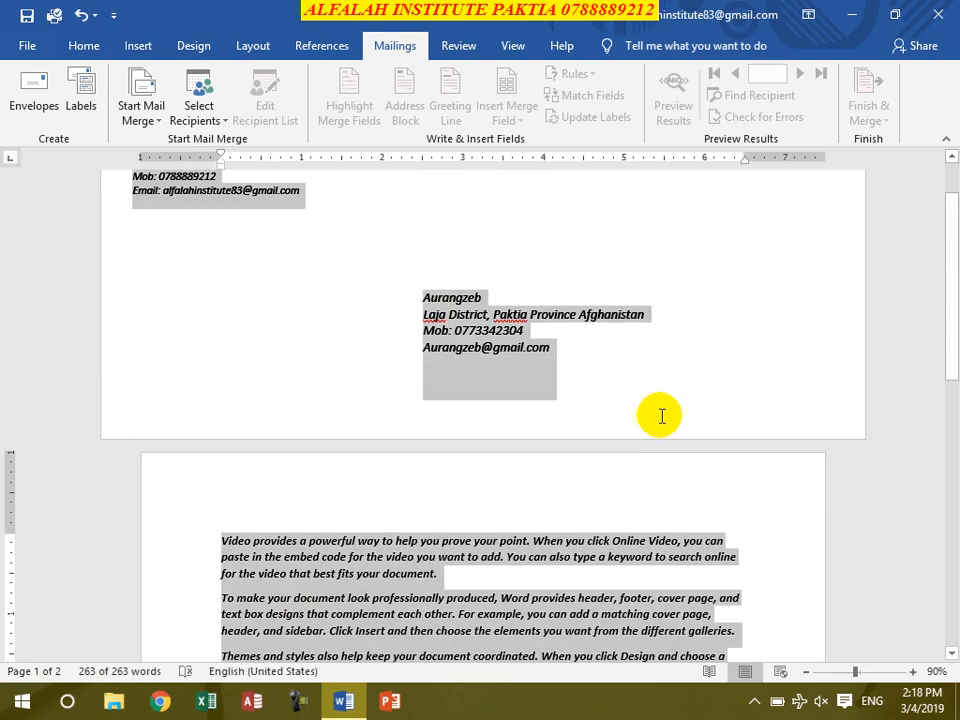
pyautogui.press('Delete')
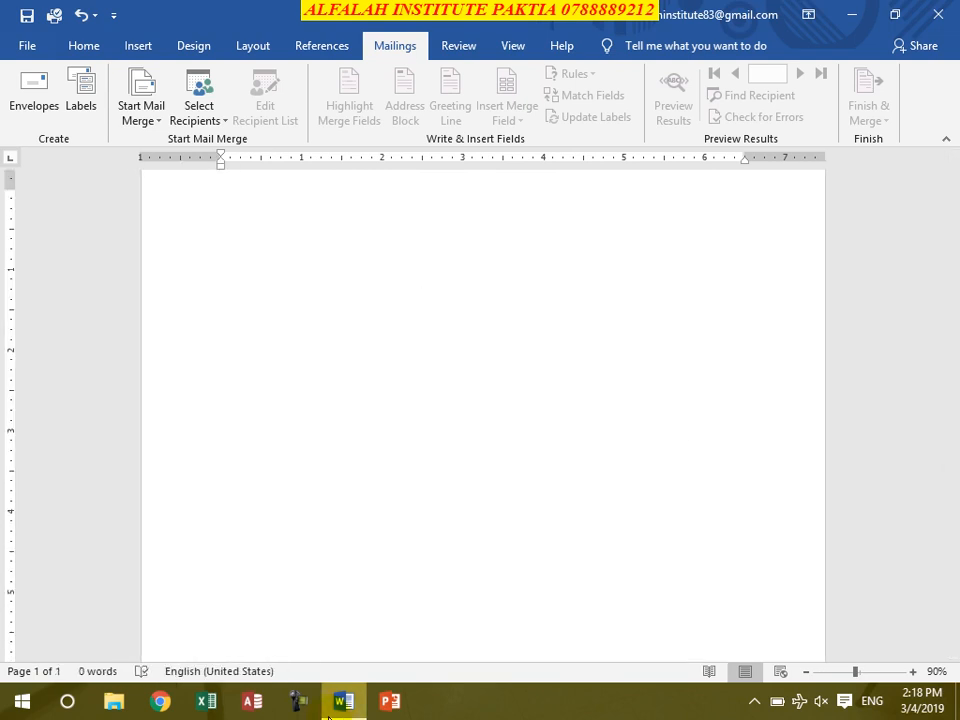
pyautogui.moveTo(343, 703)
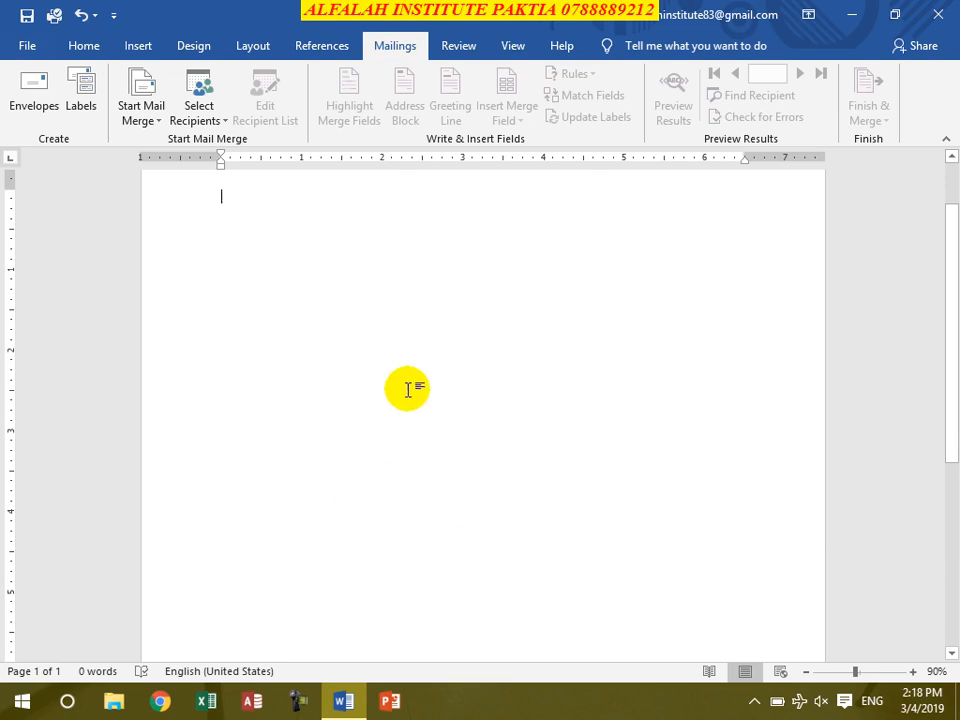
# Step: In Labels, enter 'Google Computer Store' with HDD, RAM, CPU blank lines and a mobile number
pyautogui.click(84, 90)
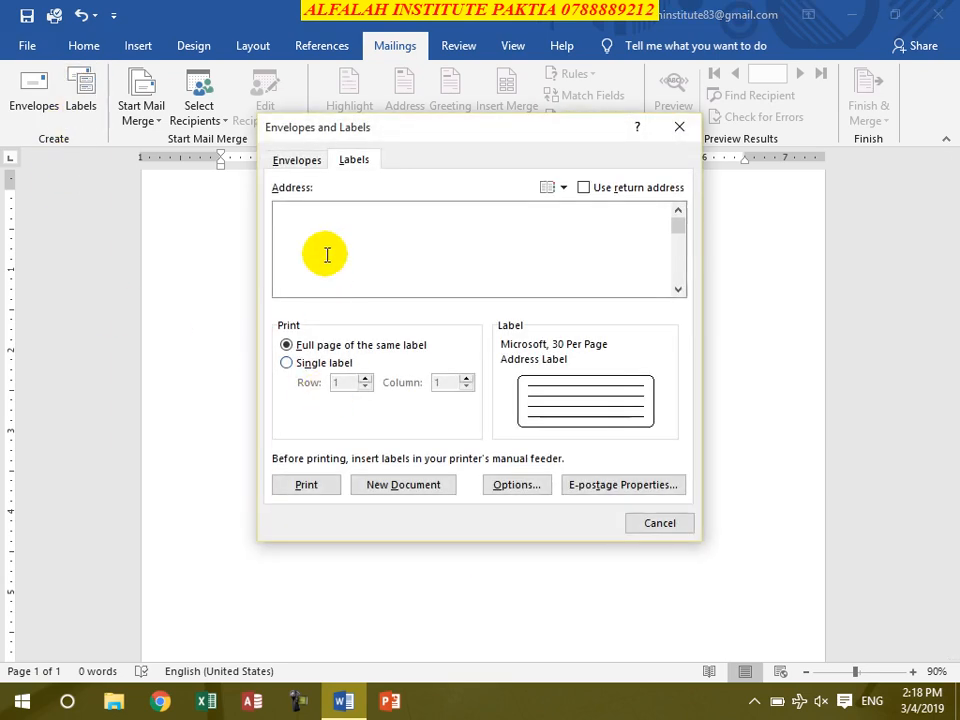
pyautogui.write('Google Computer Store')
pyautogui.press('Return')
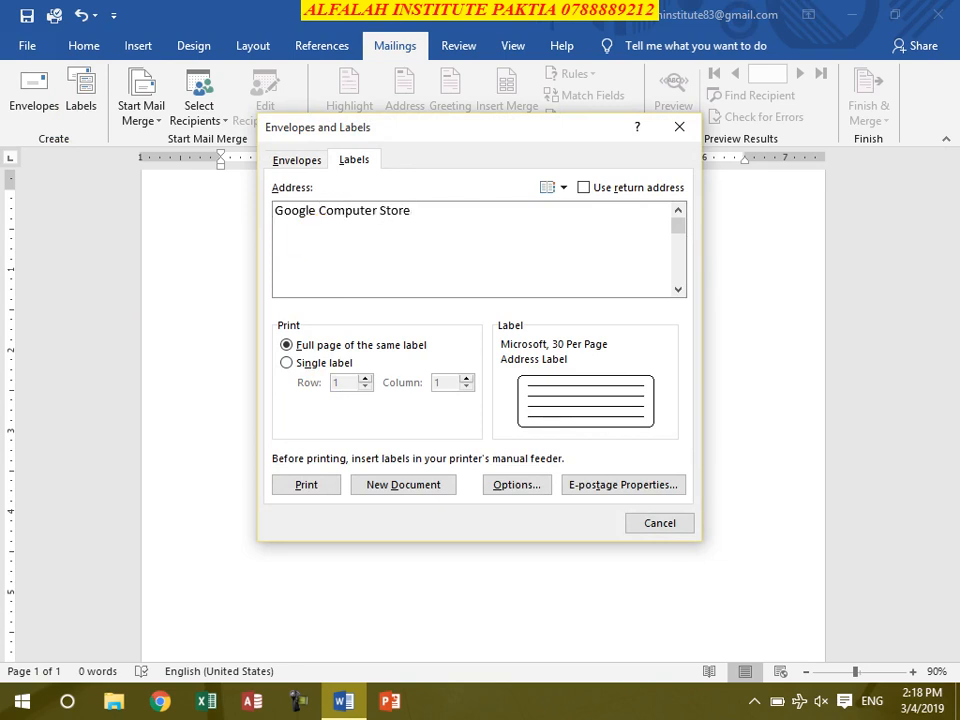
pyautogui.write('HDD: ________________')
pyautogui.press('Return')
pyautogui.write('RAM: ')
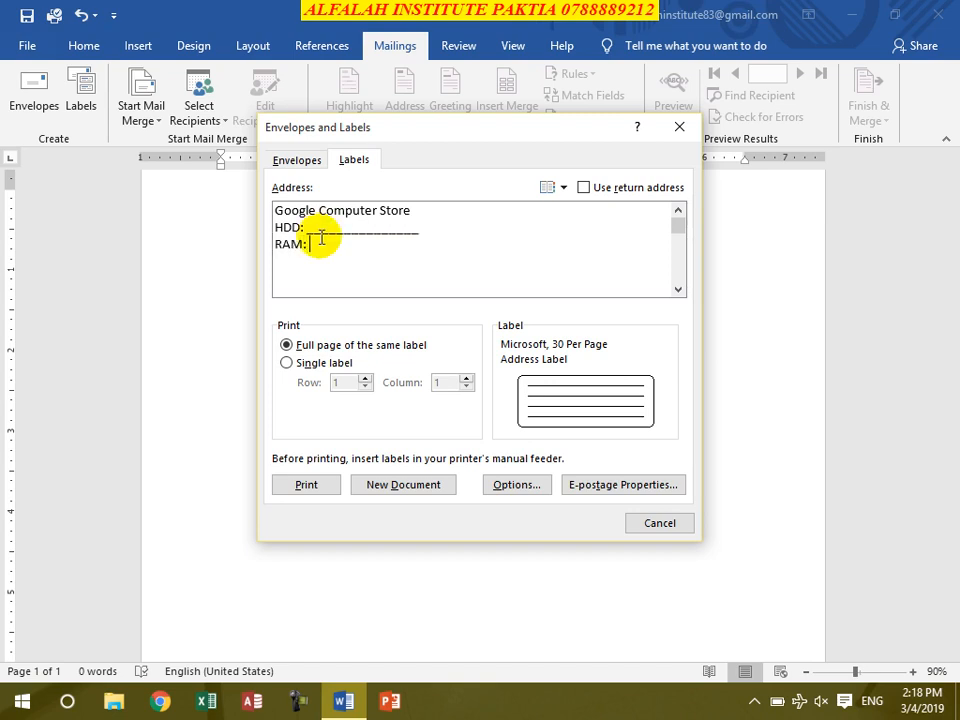
pyautogui.write('_______________')
pyautogui.press('Return')
pyautogui.write('C')
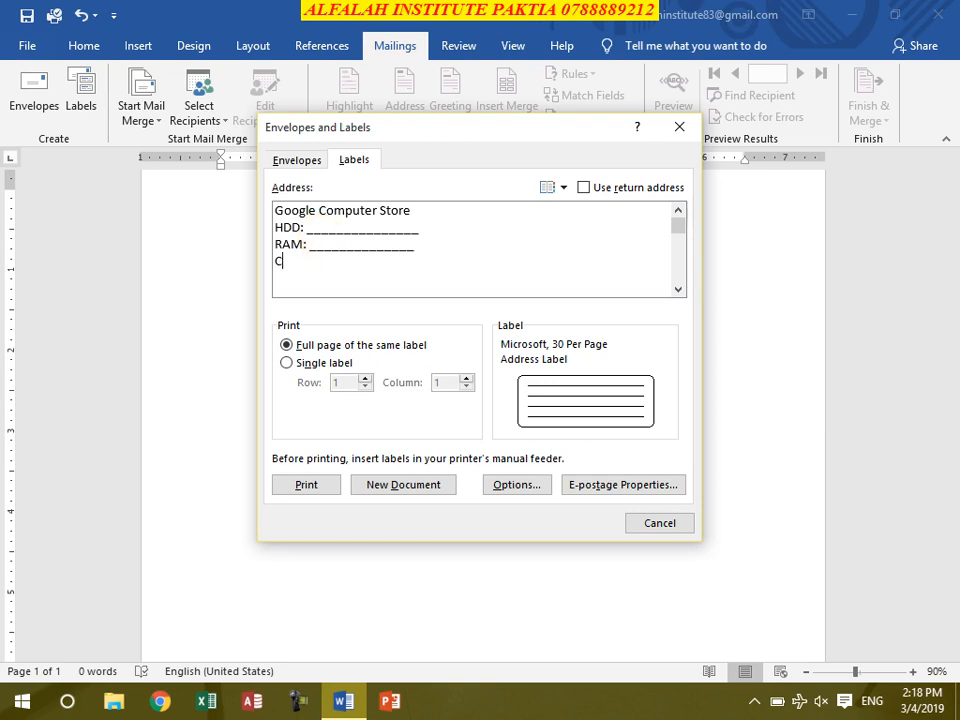
pyautogui.write('PU: ________________')
pyautogui.press('Return')
pyautogui.write('Mob: ')
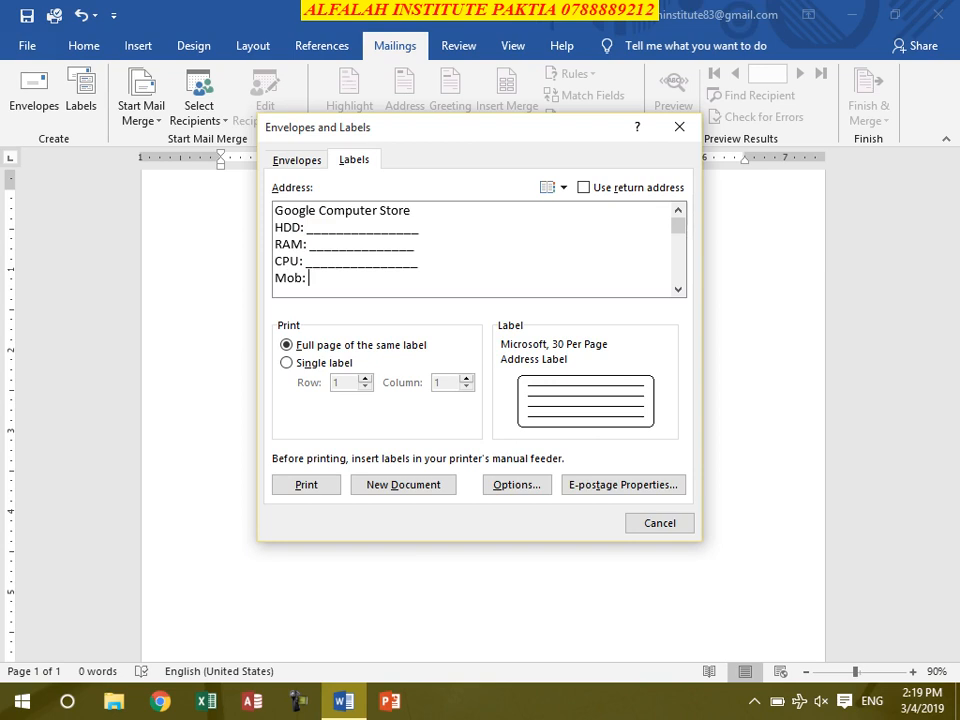
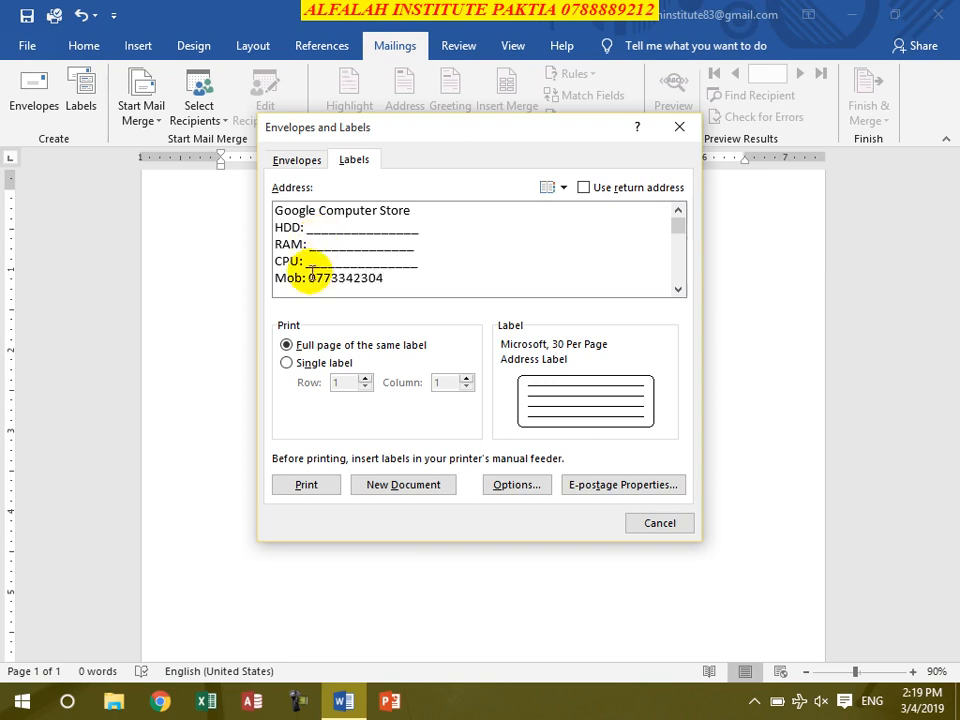
# Step: Set printing to a full page of the same label, leaving single-label row and column at 1
pyautogui.click(311, 364)
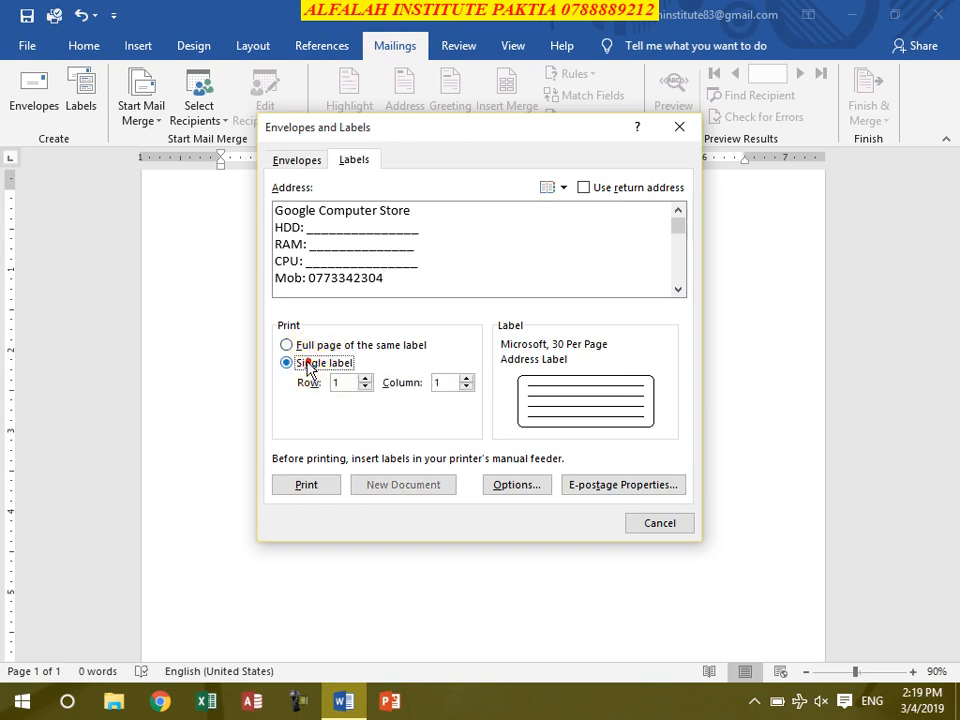
pyautogui.click(365, 378)
pyautogui.click(365, 378)
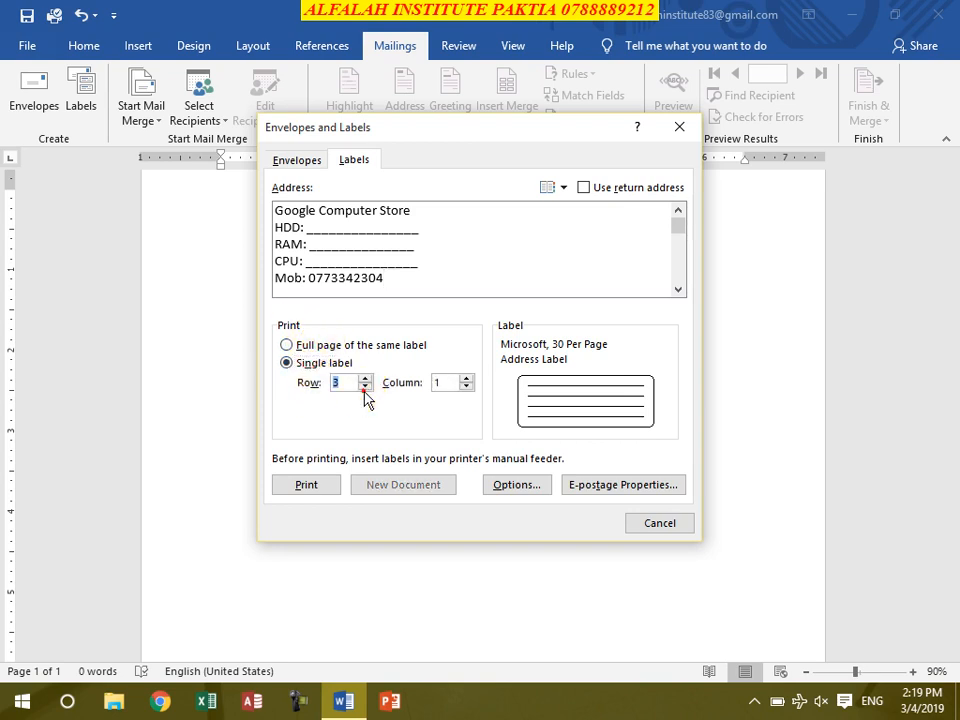
pyautogui.click(365, 386)
pyautogui.click(365, 386)
pyautogui.click(466, 378)
pyautogui.click(466, 378)
pyautogui.click(466, 387)
pyautogui.click(466, 387)
pyautogui.click(286, 345)
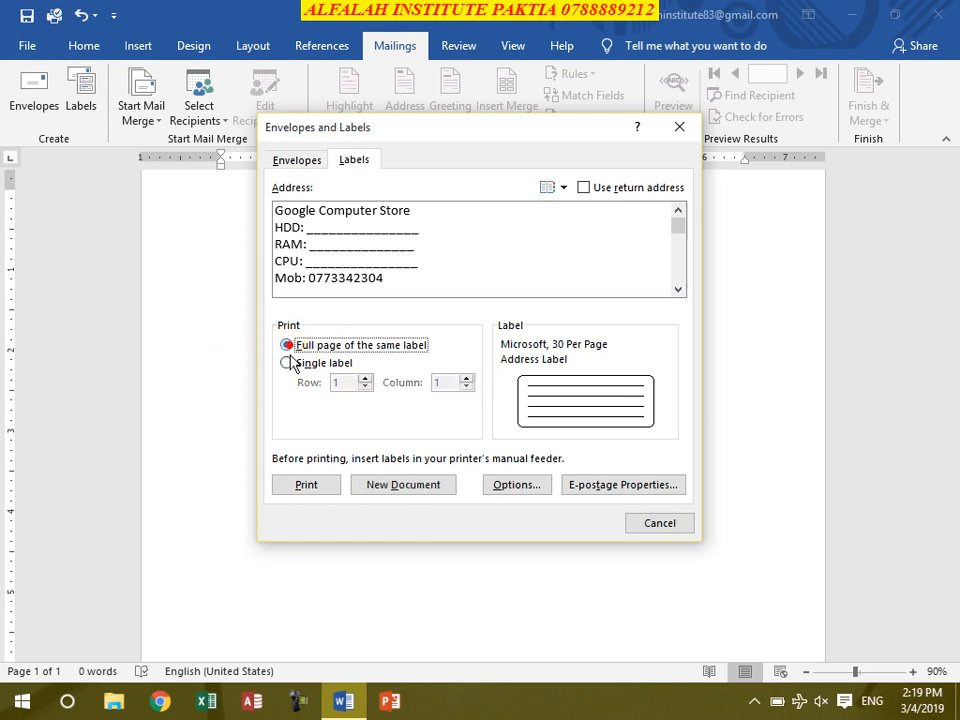
# Step: In Label Options, compare the 30 Per Page labels and confirm the 1" × 2.63" one on an 8.5" × 11" page
pyautogui.click(520, 485)
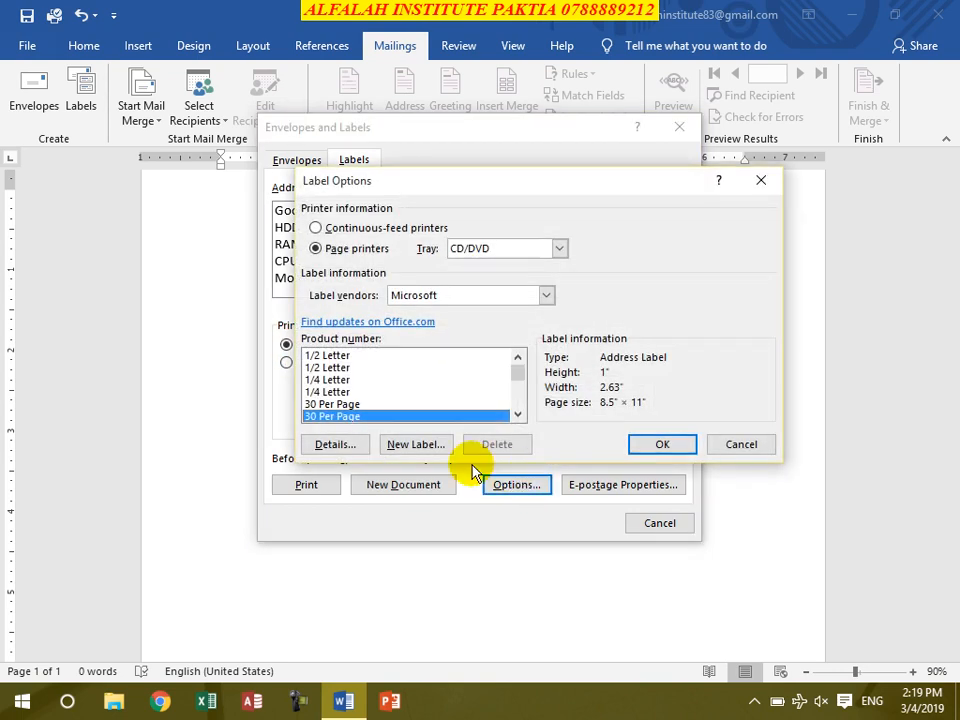
pyautogui.click(325, 402)
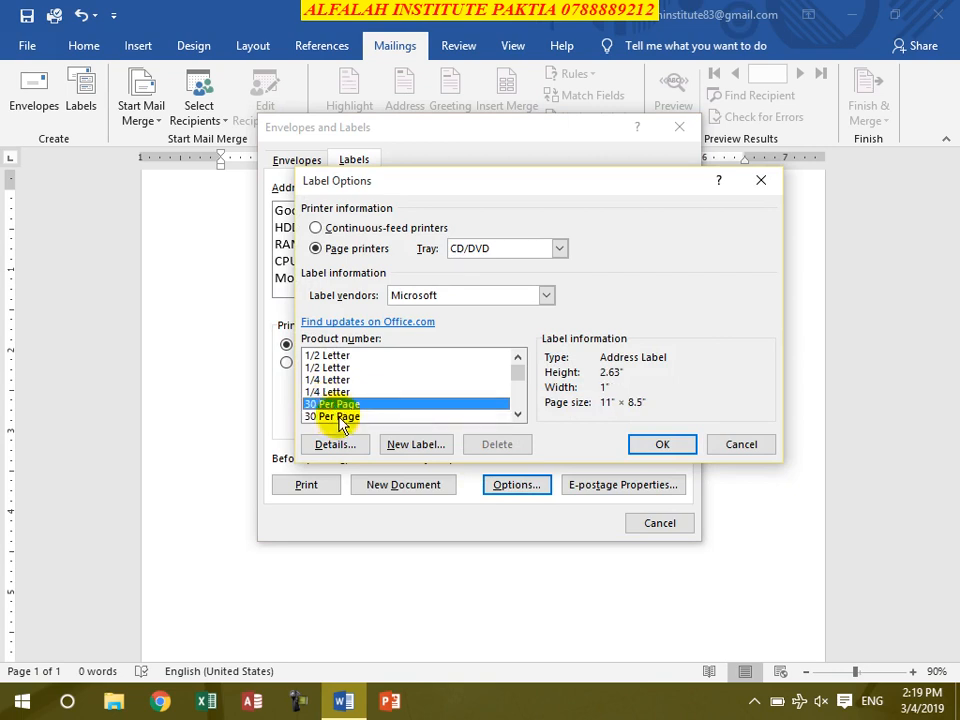
pyautogui.click(336, 418)
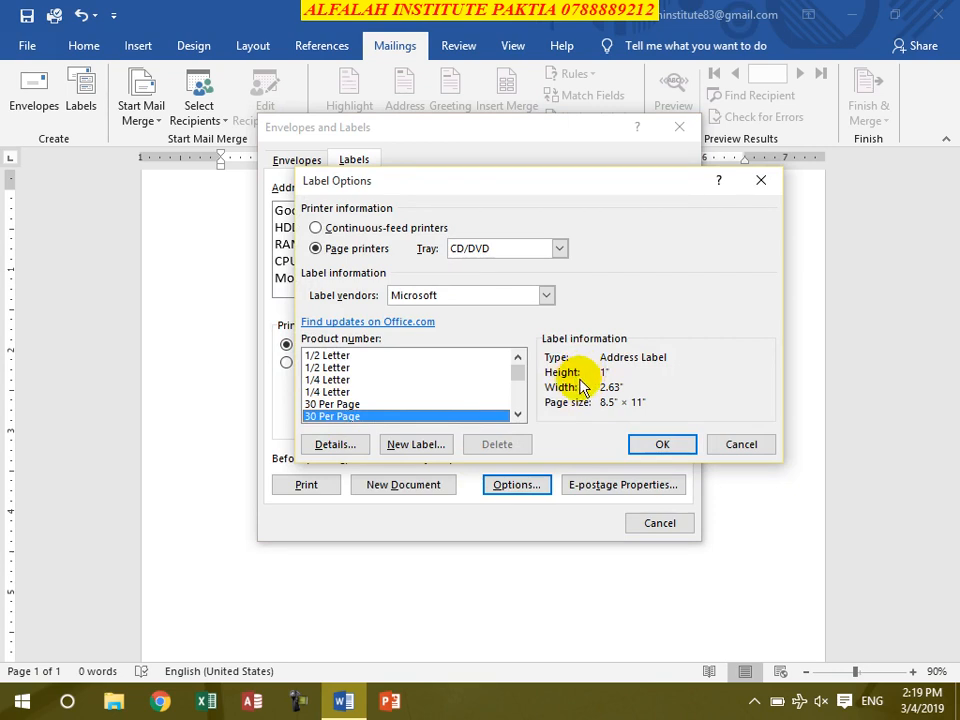
pyautogui.click(330, 404)
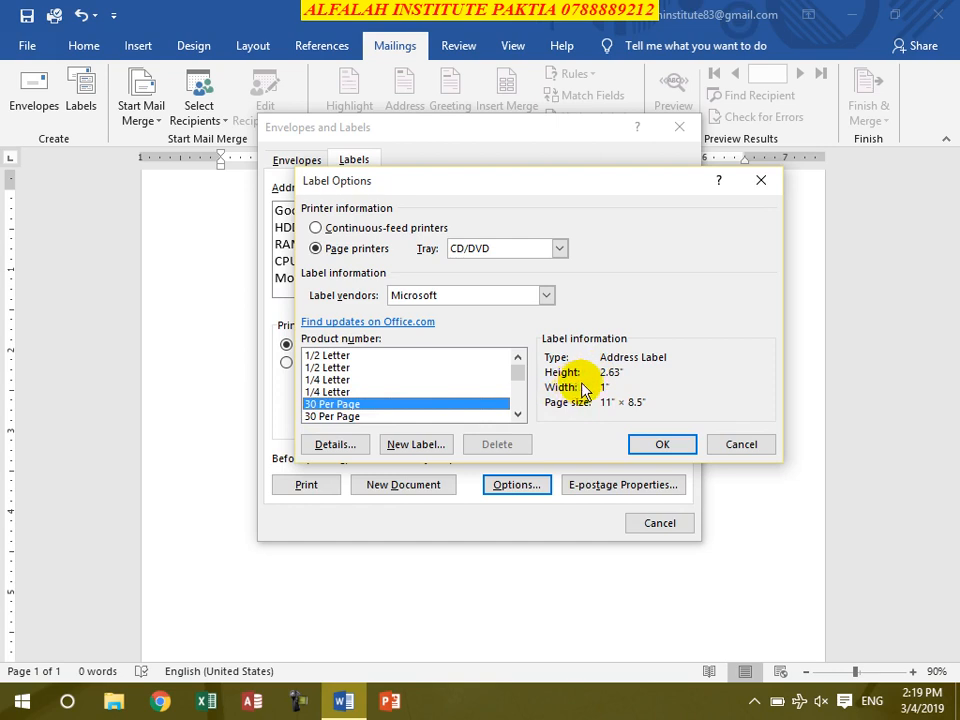
pyautogui.click(324, 415)
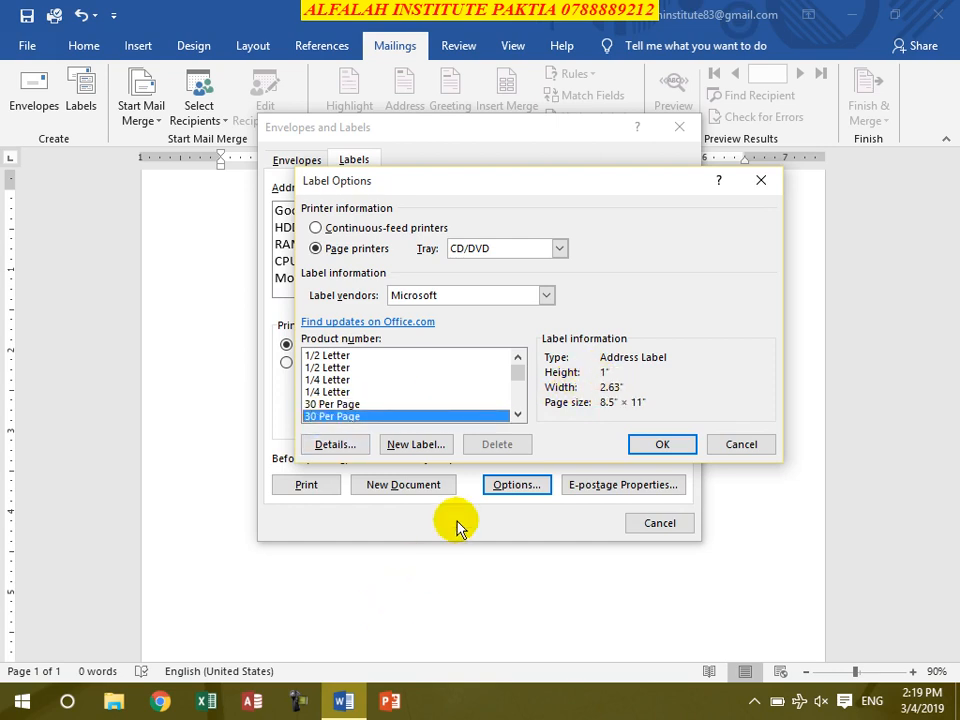
pyautogui.click(333, 446)
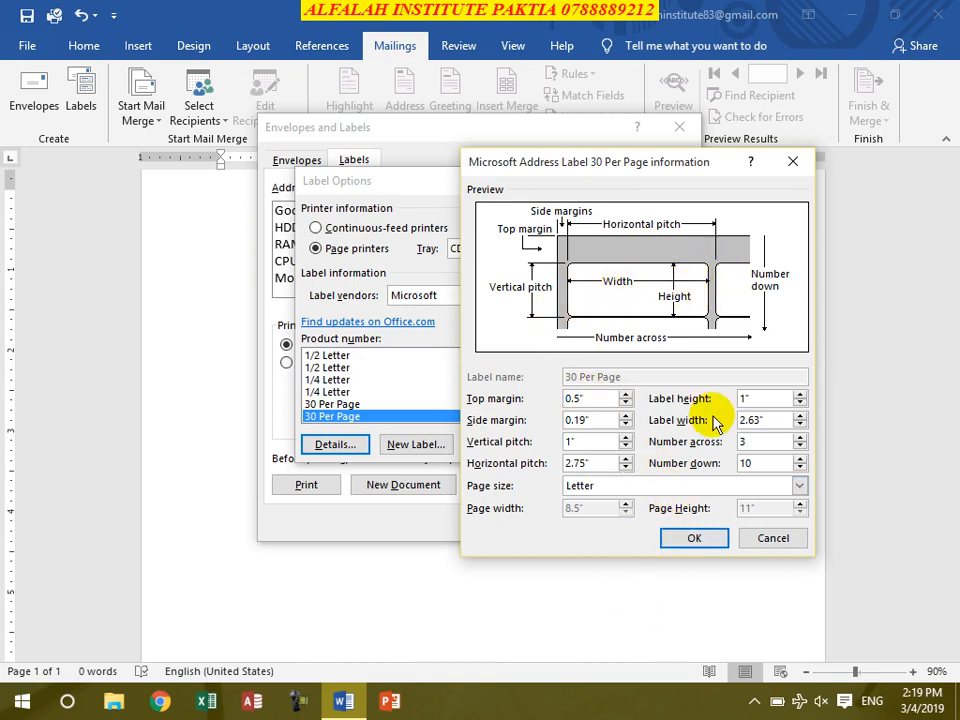
pyautogui.click(697, 541)
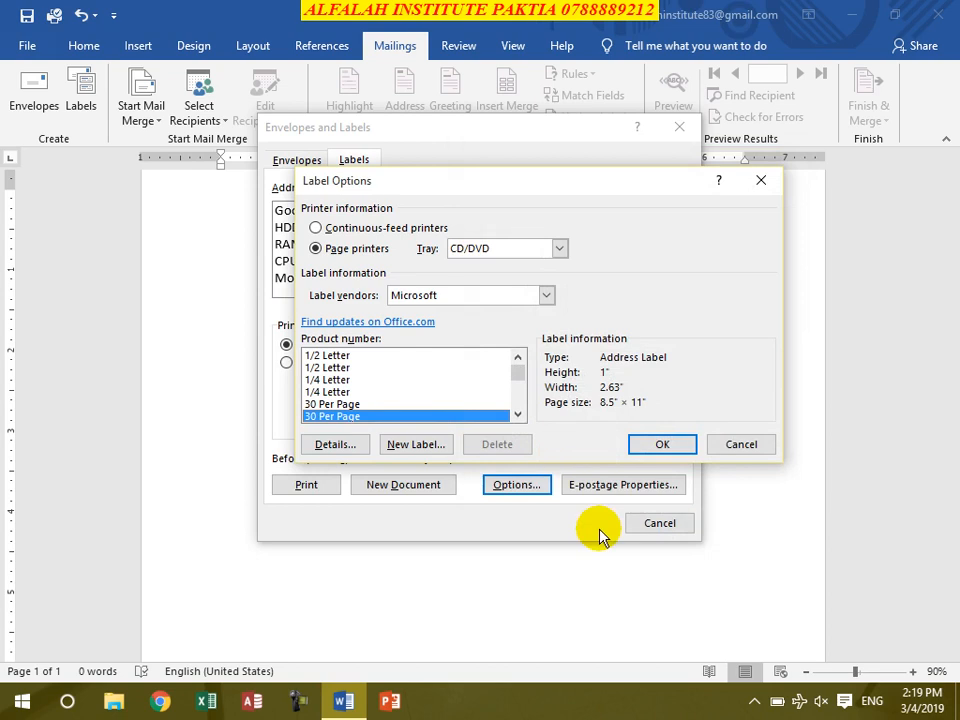
pyautogui.click(660, 445)
# Step: Generate a new document filled with the Google Computer Store labels
pyautogui.click(401, 490)
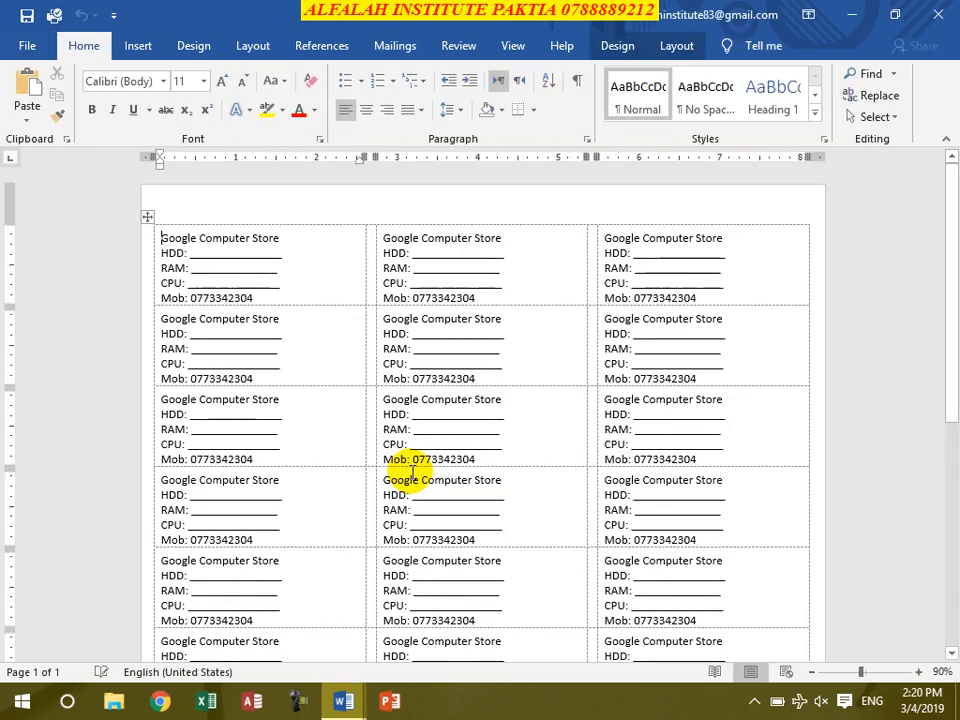
pyautogui.scroll(-3, 420, 458)
pyautogui.scroll(5, 453, 496)
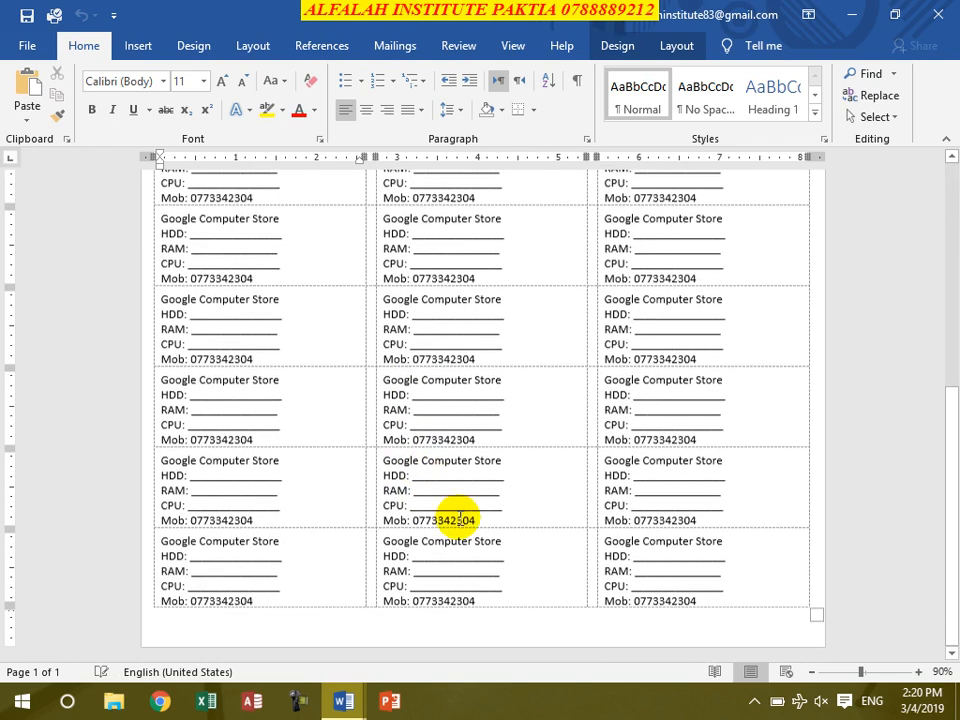
# Step: Shade every label cell dark blue and make all label text bold italic
pyautogui.hotkey('ctrl', 'a')
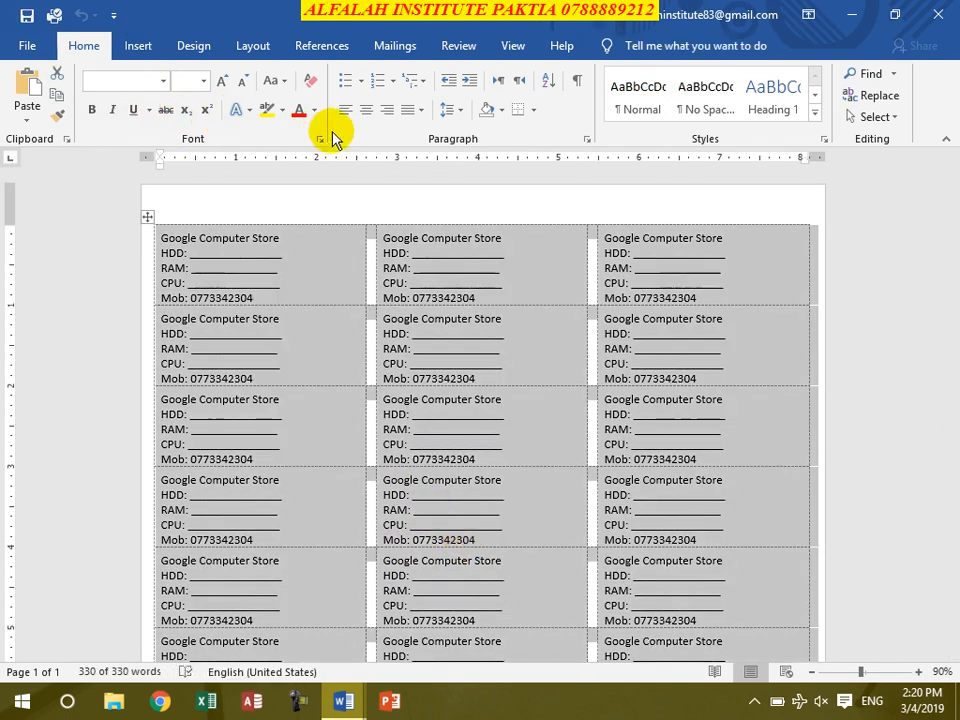
pyautogui.click(502, 111)
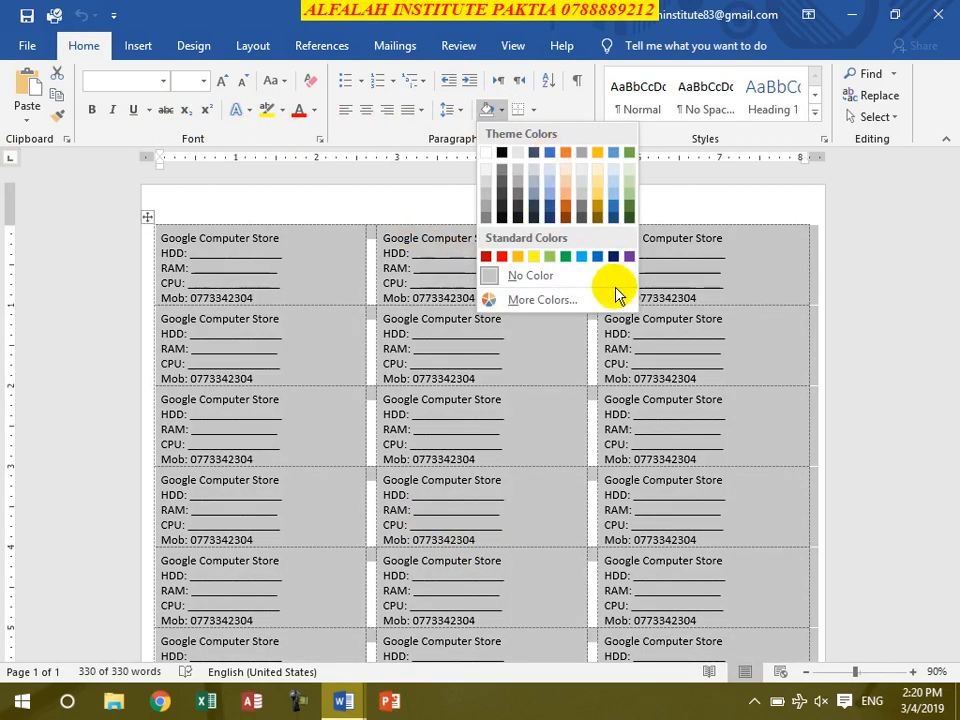
pyautogui.click(614, 256)
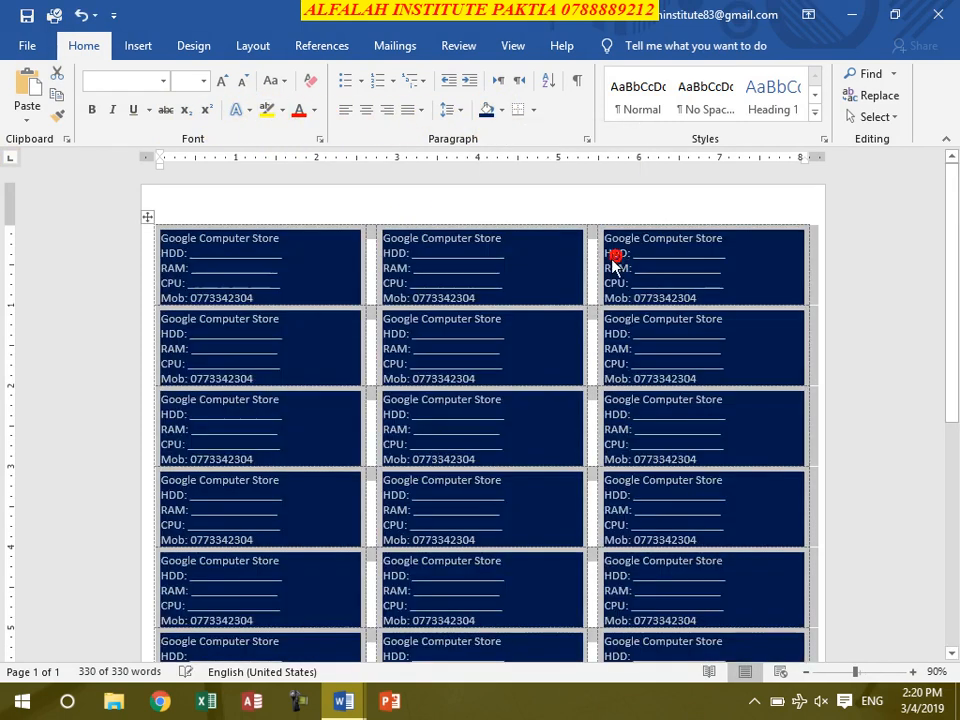
pyautogui.click(91, 109)
pyautogui.click(112, 109)
pyautogui.click(330, 360)
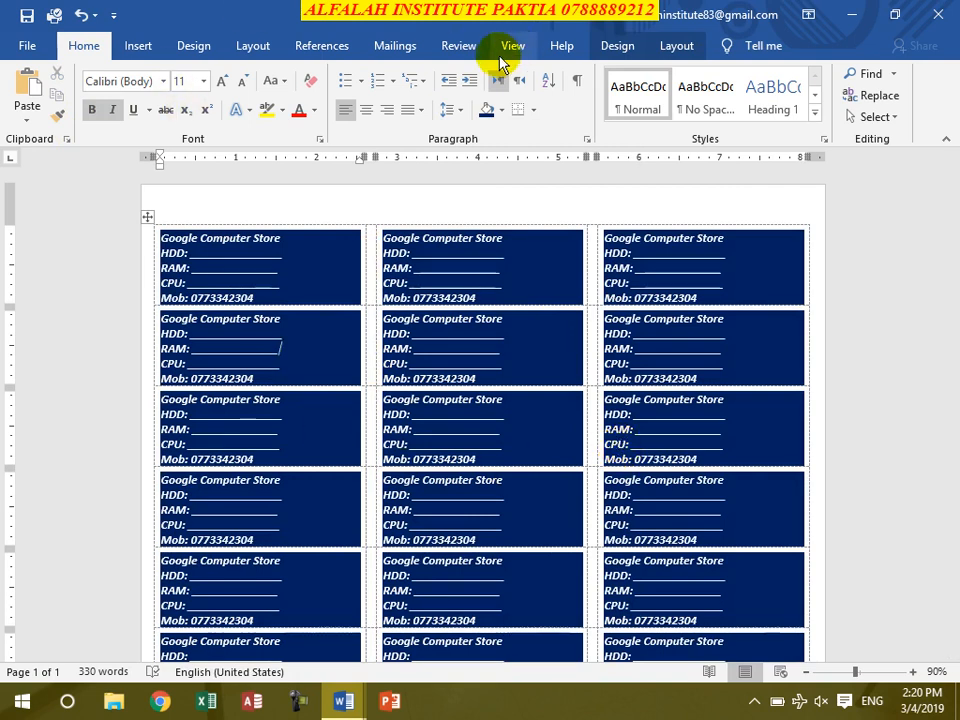
pyautogui.click(392, 48)
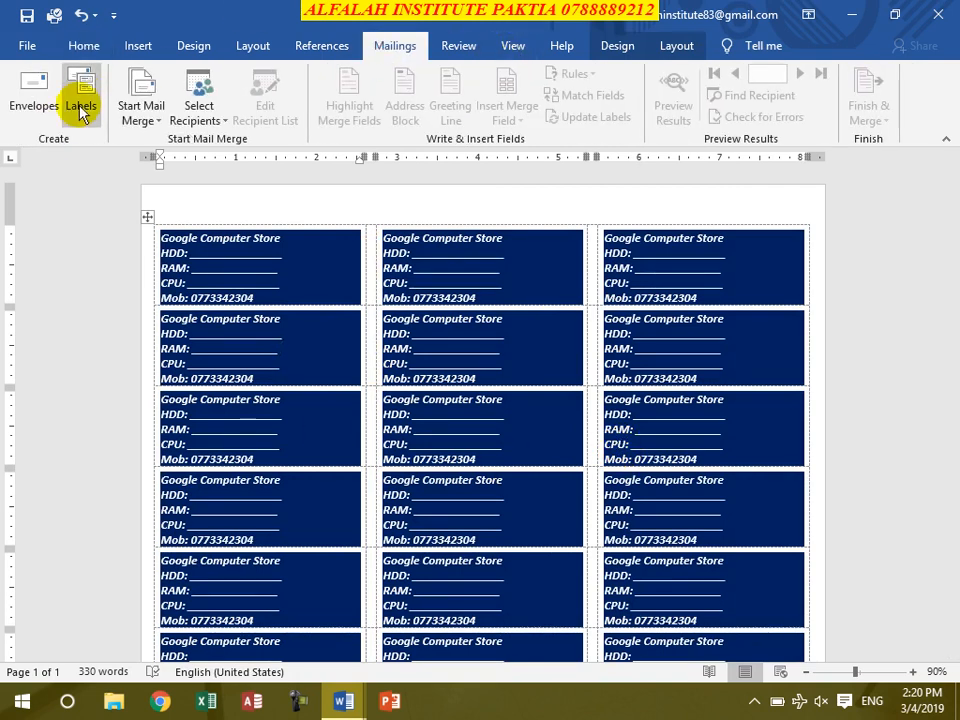
pyautogui.click(80, 106)
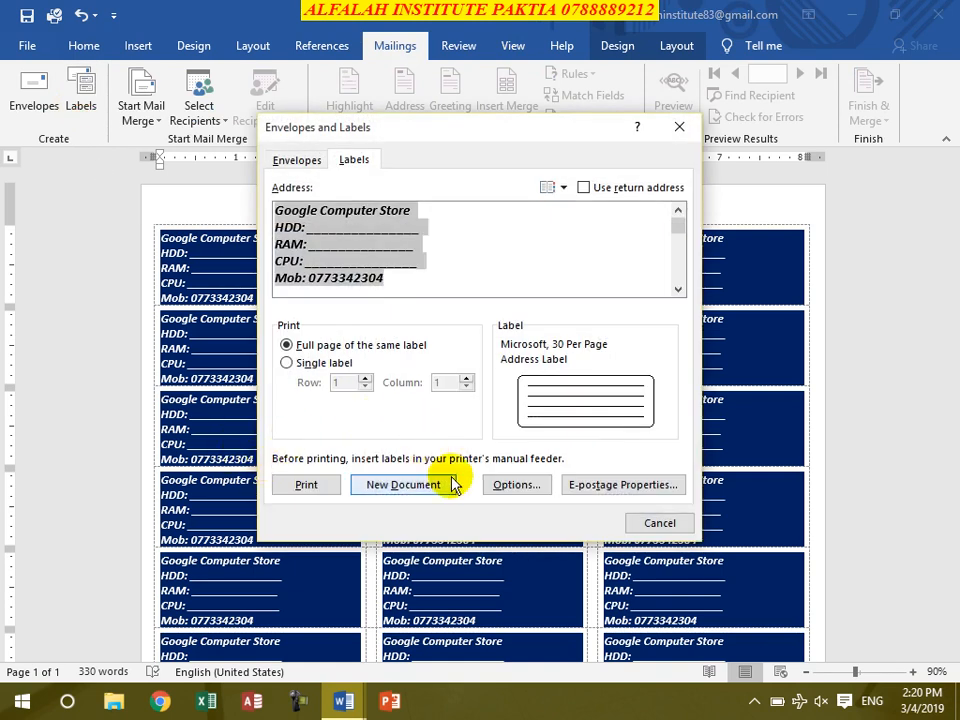
pyautogui.click(538, 487)
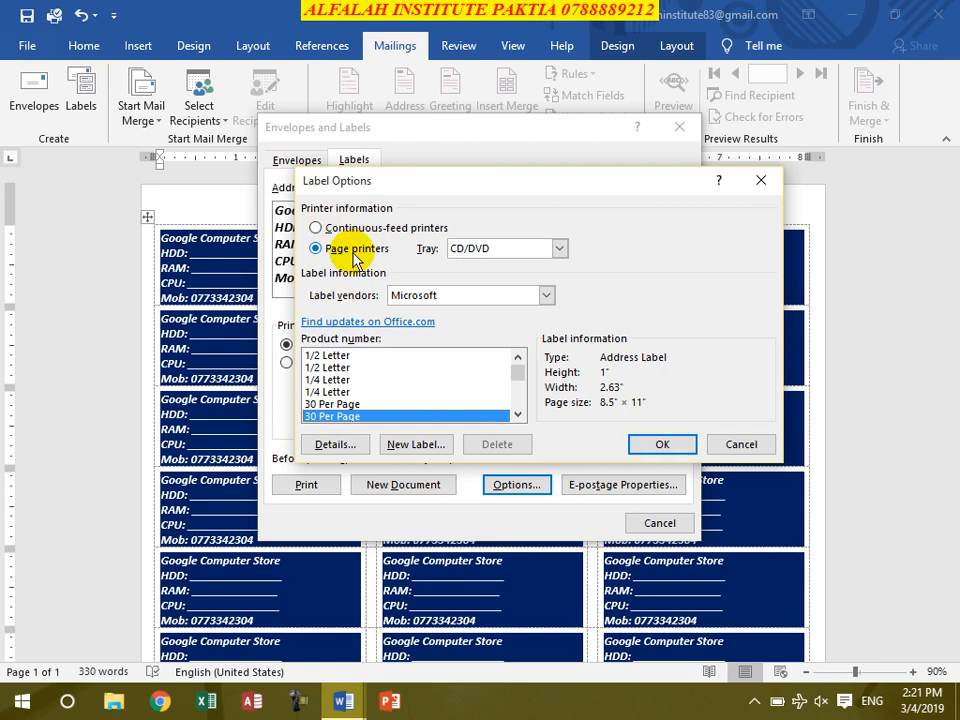
pyautogui.click(658, 446)
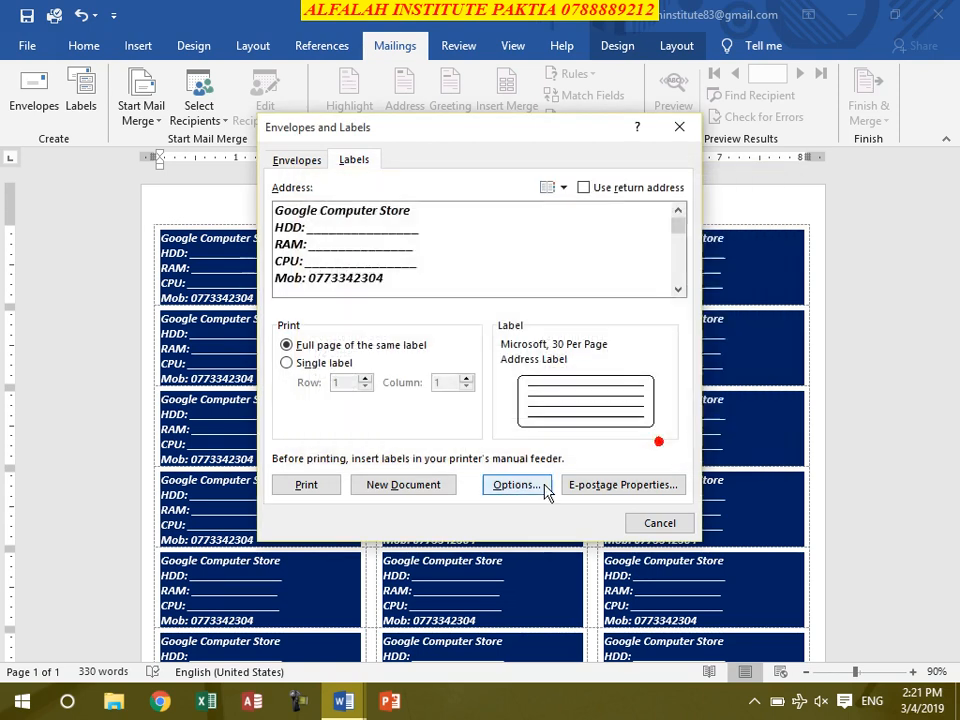
pyautogui.click(660, 523)
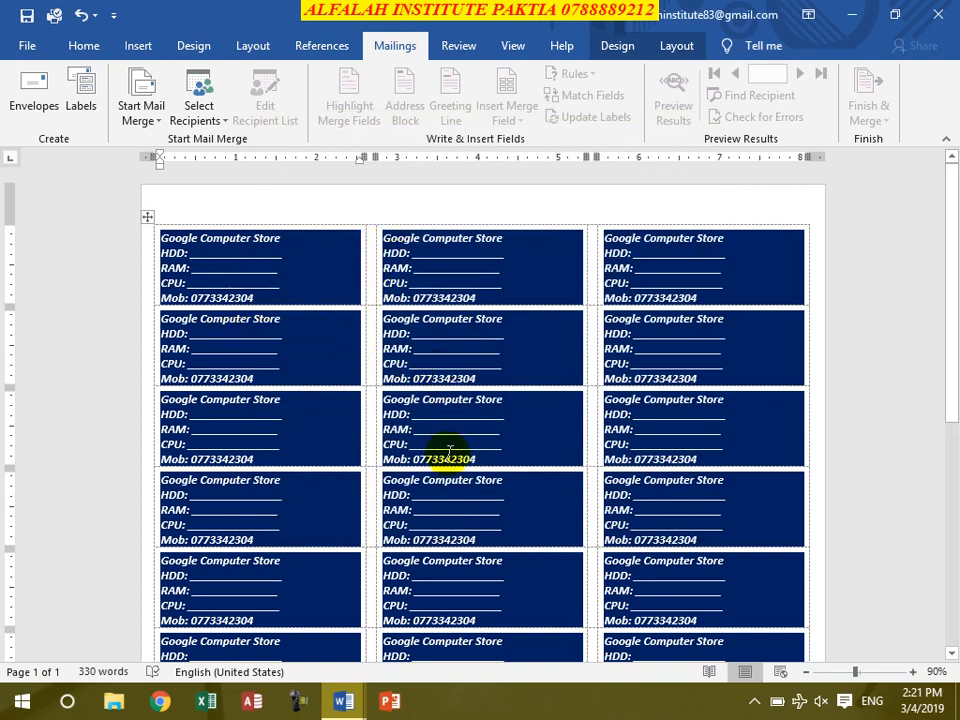
# Step: Close the label document with Ctrl+W, discarding its changes, leaving a blank document
pyautogui.hotkey('ctrl', 'a')
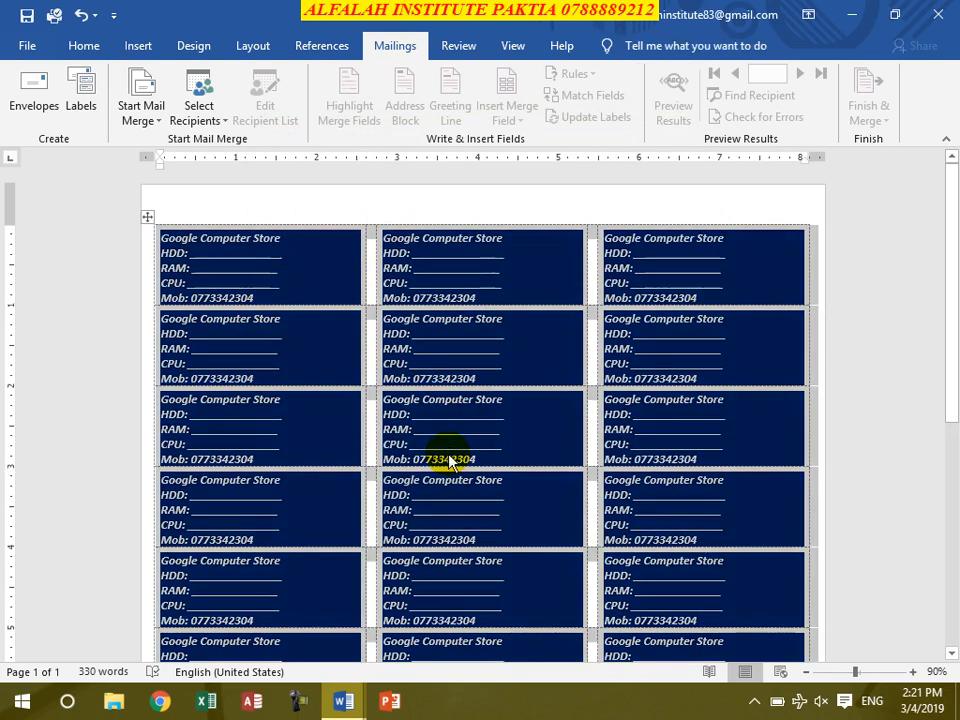
pyautogui.hotkey('ctrl', 'w')
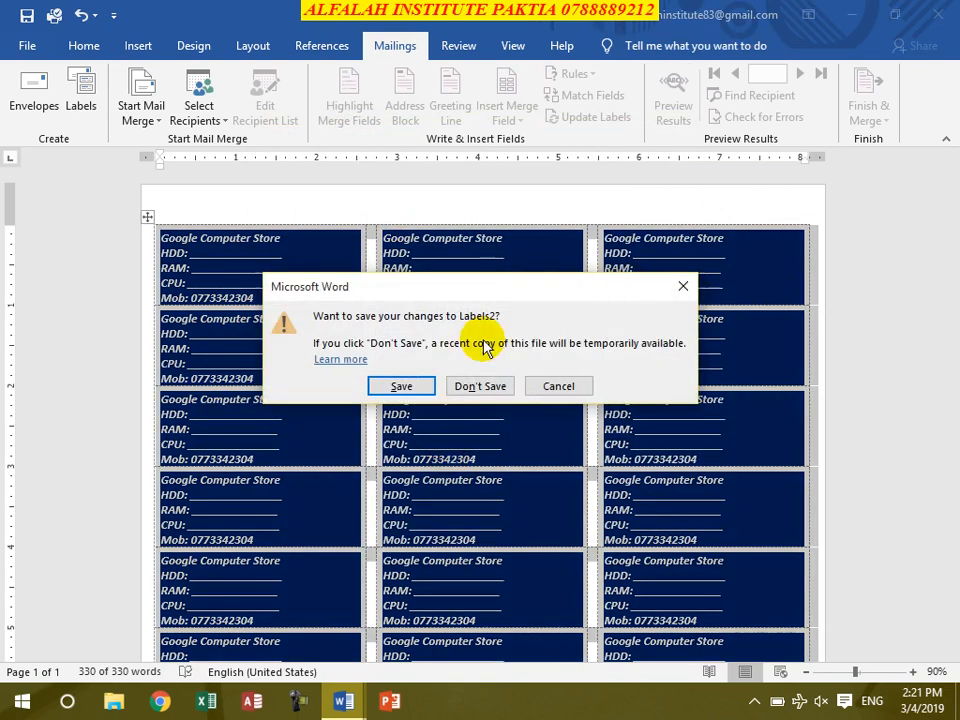
pyautogui.click(484, 384)
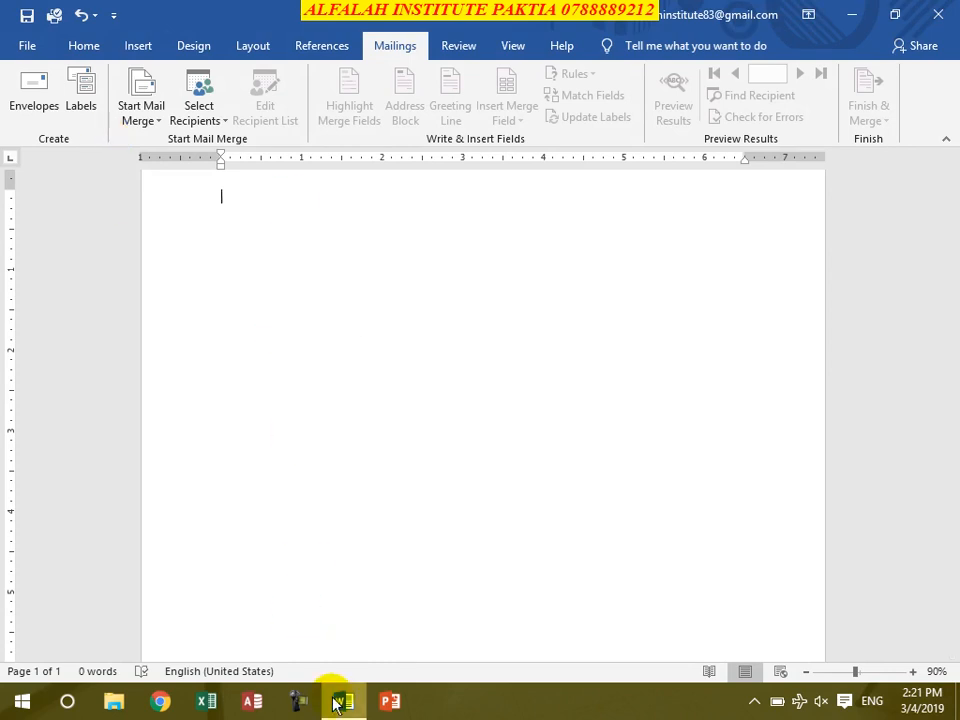
pyautogui.click(257, 291)
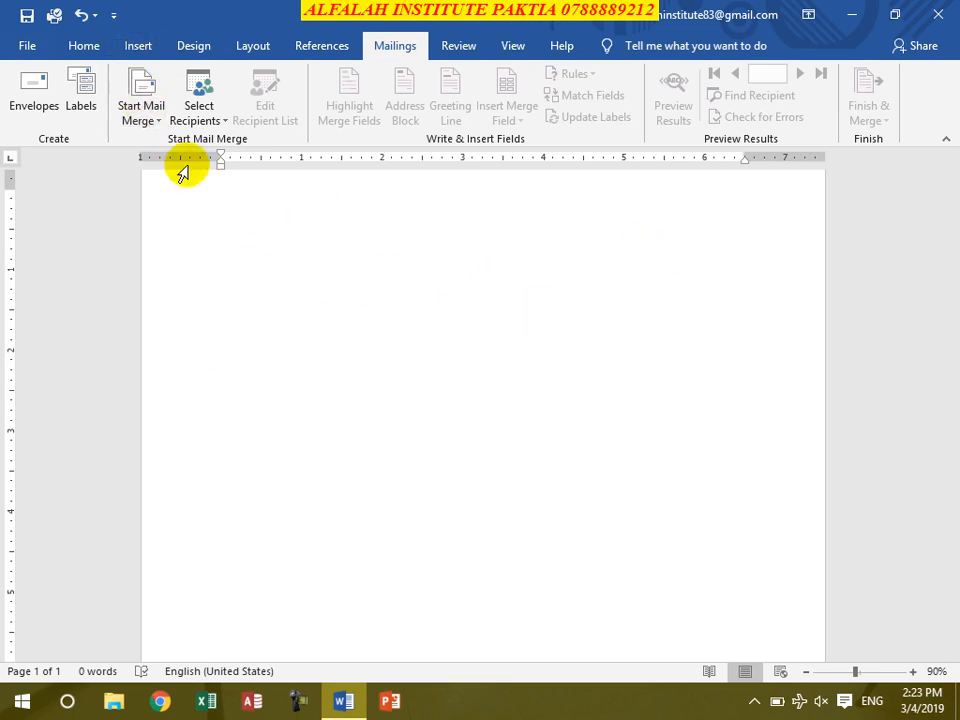
# Step: Draw a wide rounded rectangle across the top of the page
pyautogui.click(142, 46)
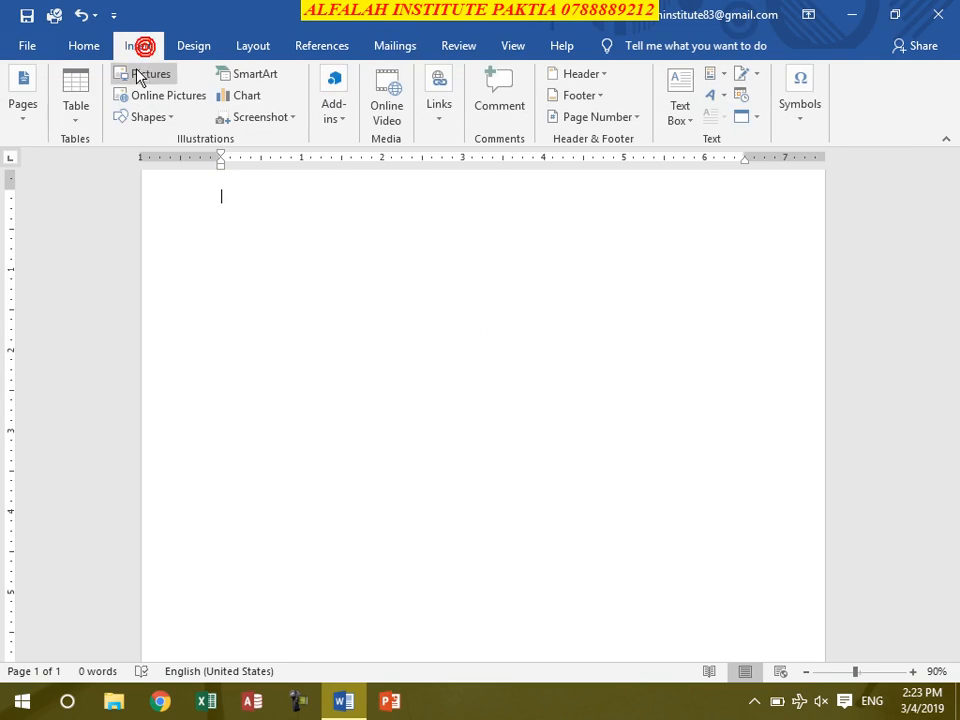
pyautogui.click(164, 119)
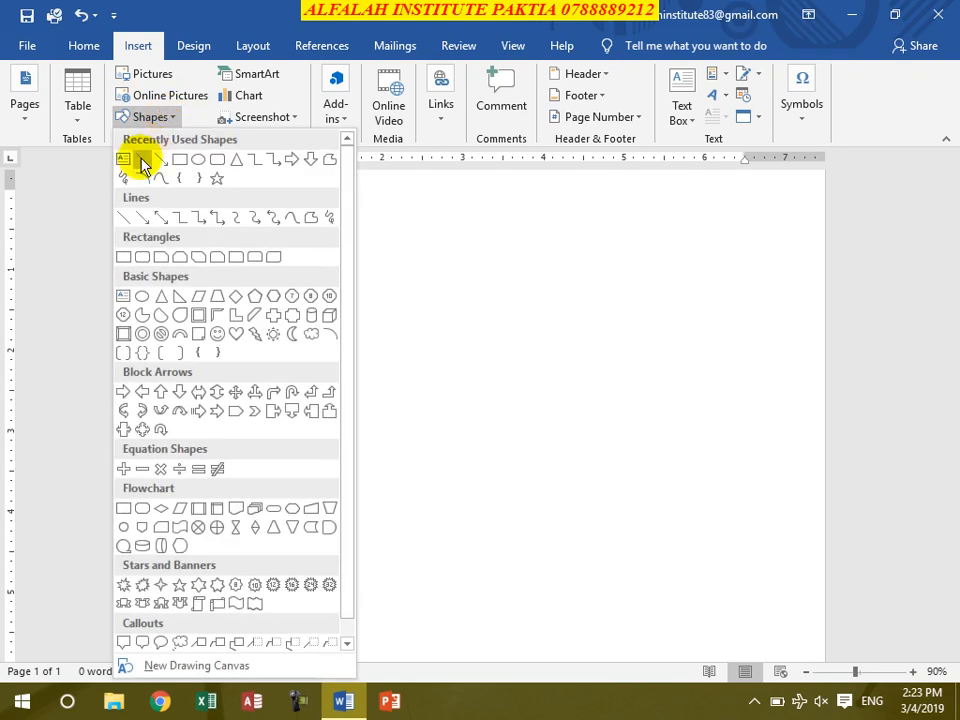
pyautogui.click(216, 158)
pyautogui.moveTo(203, 191); pyautogui.dragTo(784, 261)
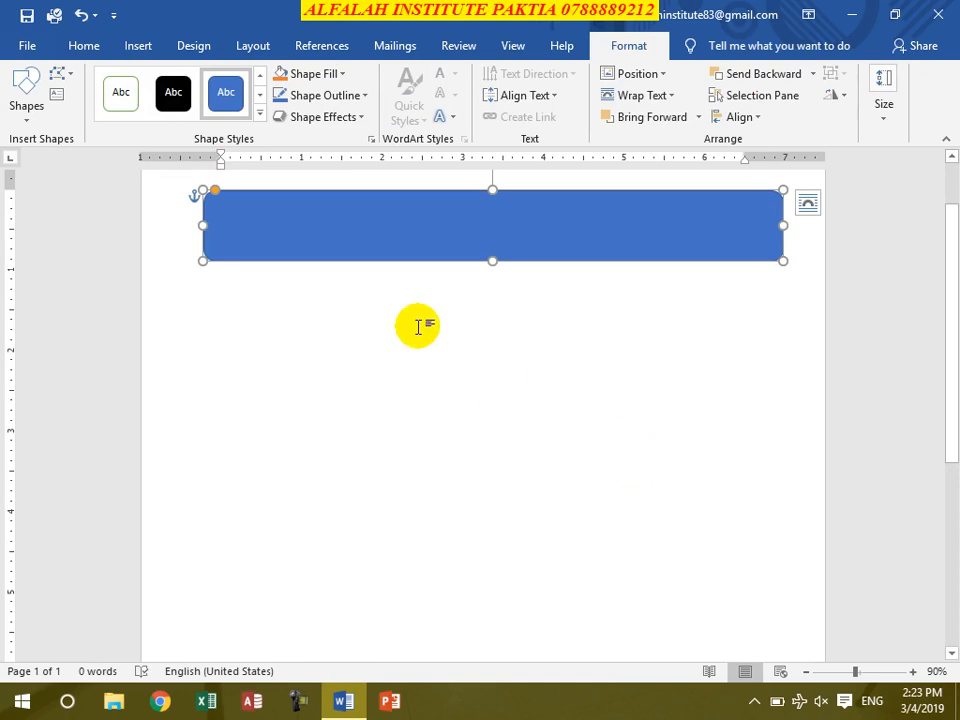
# Step: Copy it into a tall narrow shape, then duplicate that on the left and in the middle
pyautogui.moveTo(373, 242); pyautogui.dragTo(394, 410)
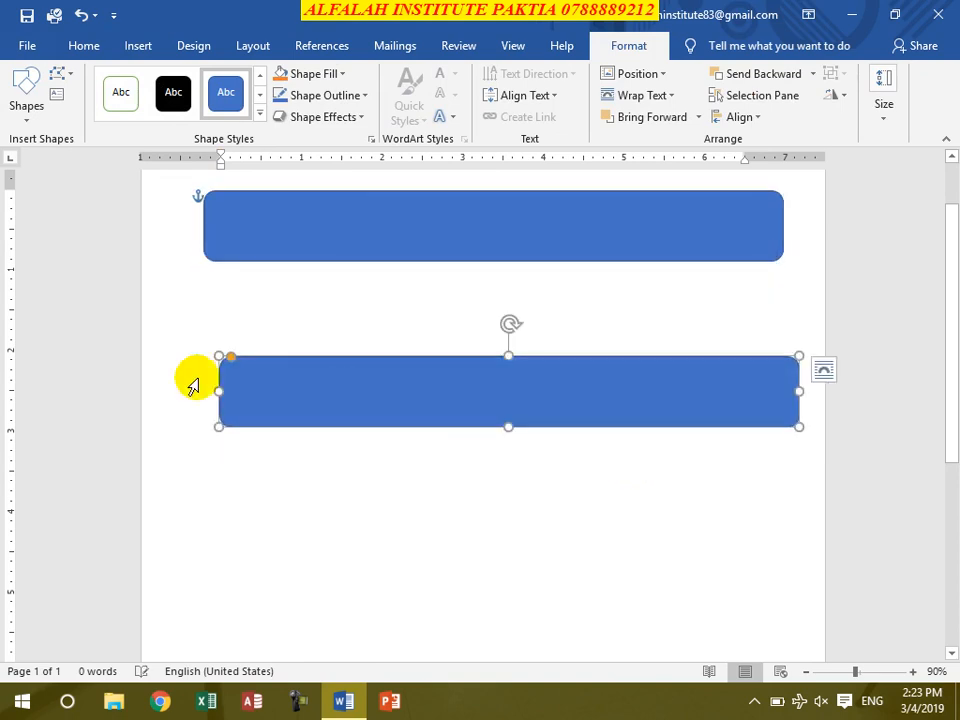
pyautogui.moveTo(214, 390); pyautogui.dragTo(606, 401)
pyautogui.moveTo(700, 430); pyautogui.dragTo(692, 611)
pyautogui.moveTo(701, 357); pyautogui.dragTo(701, 280)
pyautogui.click(368, 403)
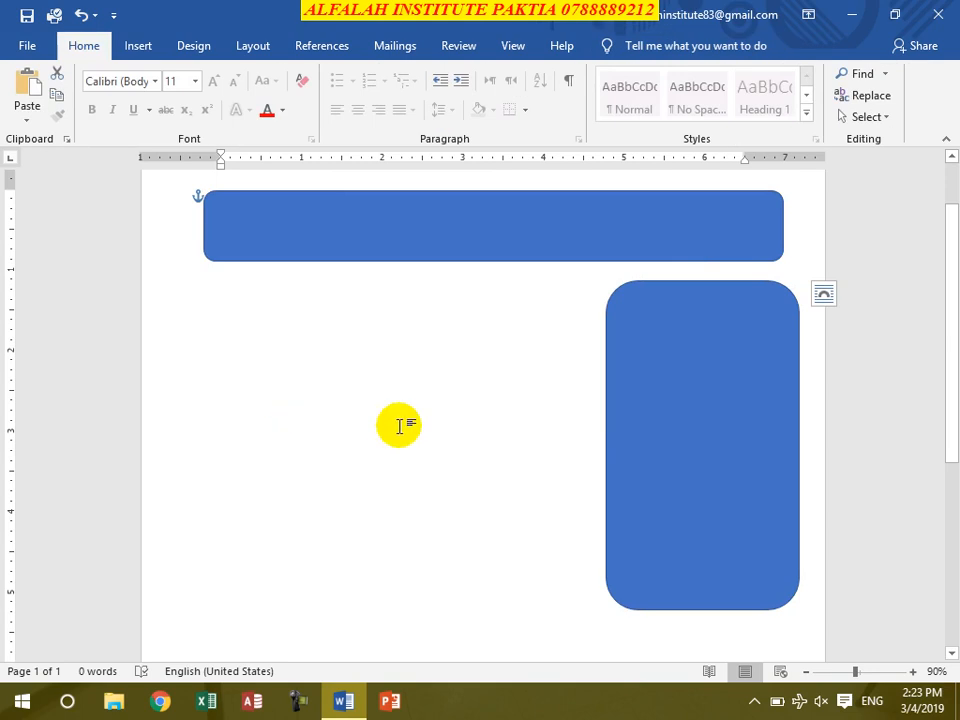
pyautogui.click(628, 439)
pyautogui.click(589, 444)
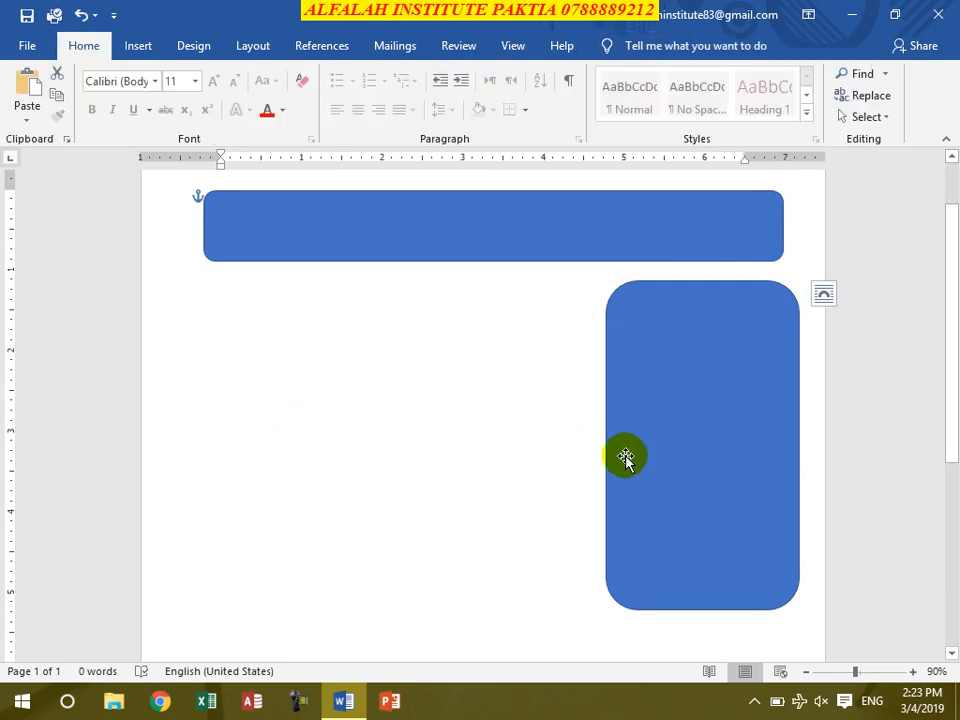
pyautogui.click(617, 454)
pyautogui.moveTo(600, 454); pyautogui.dragTo(216, 461)
pyautogui.moveTo(297, 431); pyautogui.dragTo(498, 434)
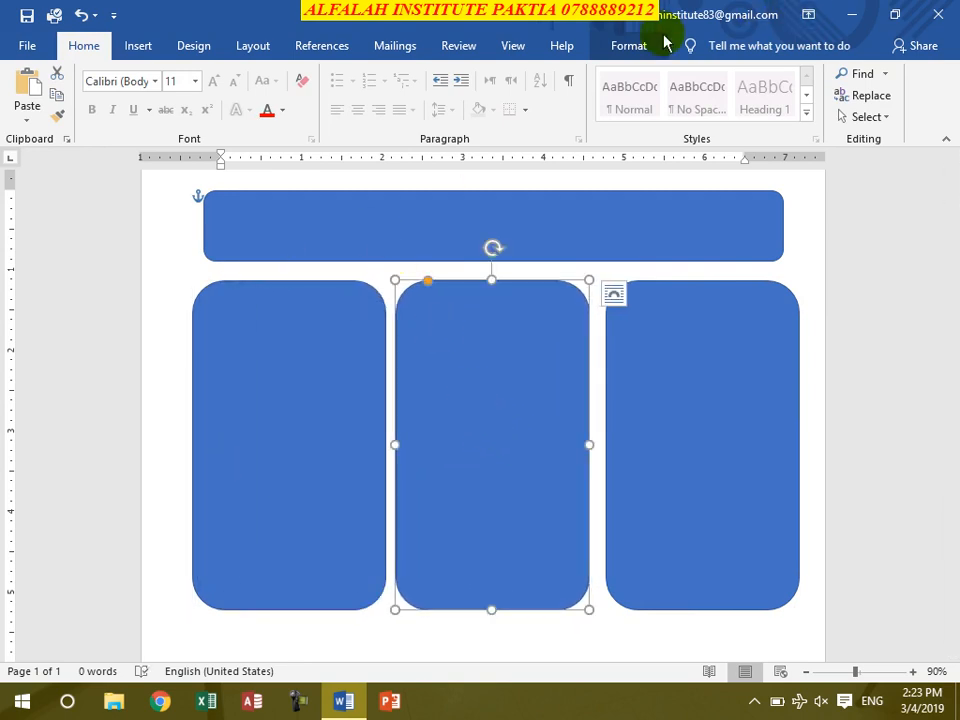
# Step: Give the middle rounded rectangle a light gradient fill
pyautogui.click(629, 46)
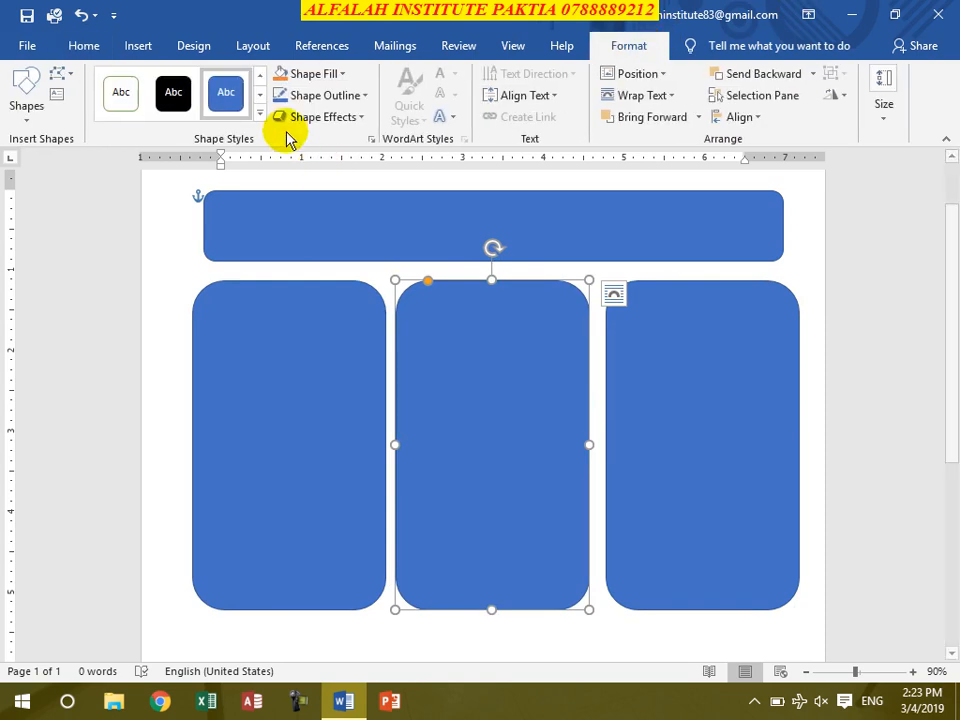
pyautogui.click(341, 74)
pyautogui.click(341, 74)
pyautogui.click(338, 74)
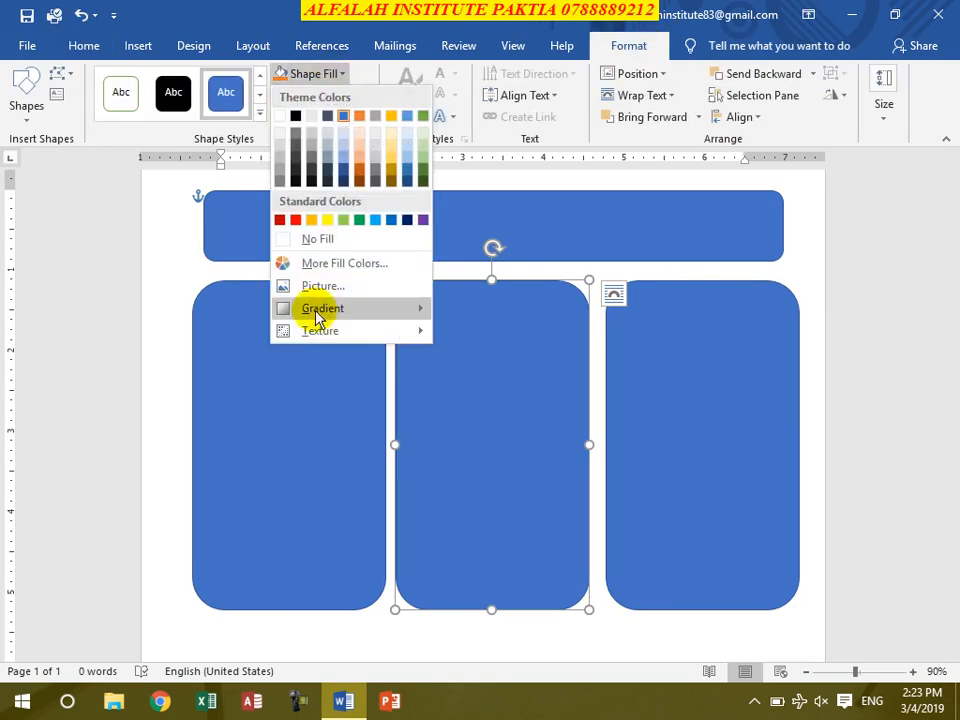
pyautogui.moveTo(398, 322)
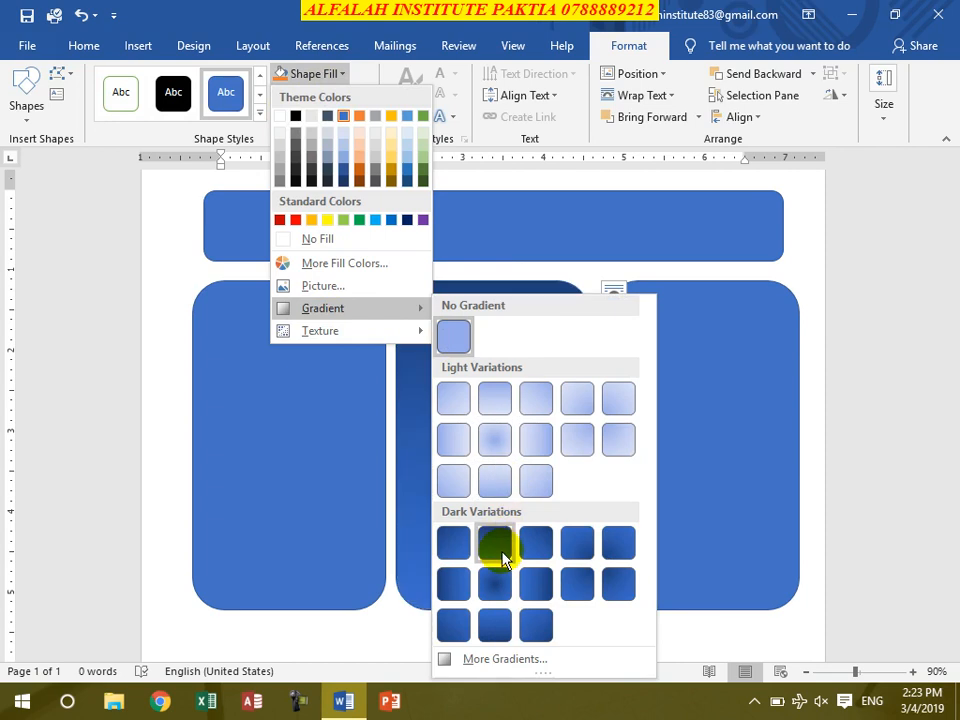
pyautogui.click(535, 445)
# Step: Select every shape on the page with Ctrl+A and delete them all
pyautogui.click(319, 422)
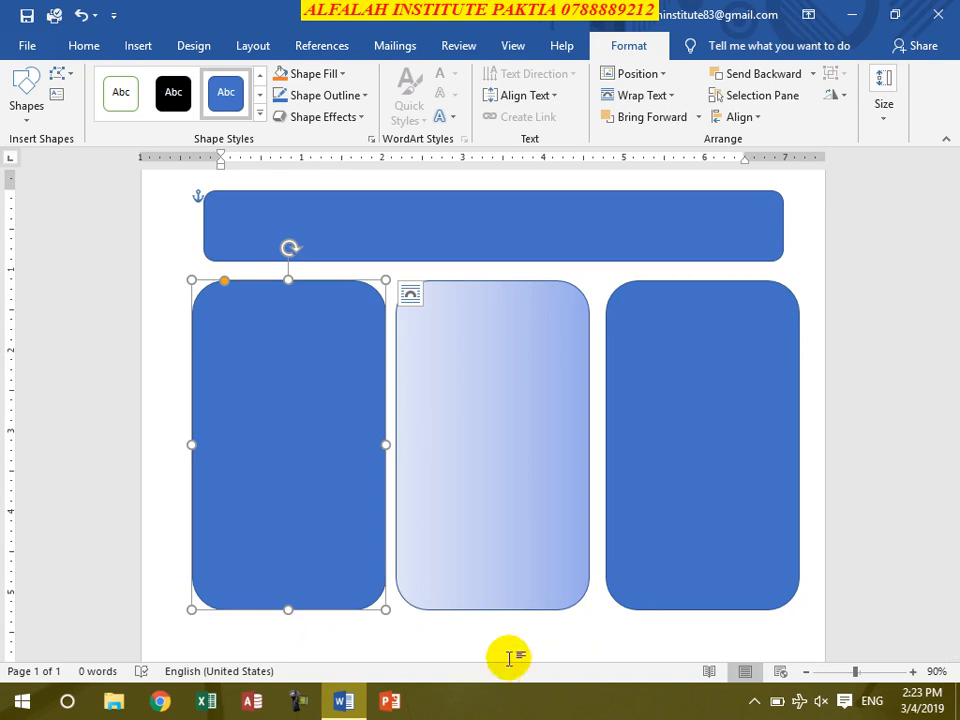
pyautogui.click(550, 318)
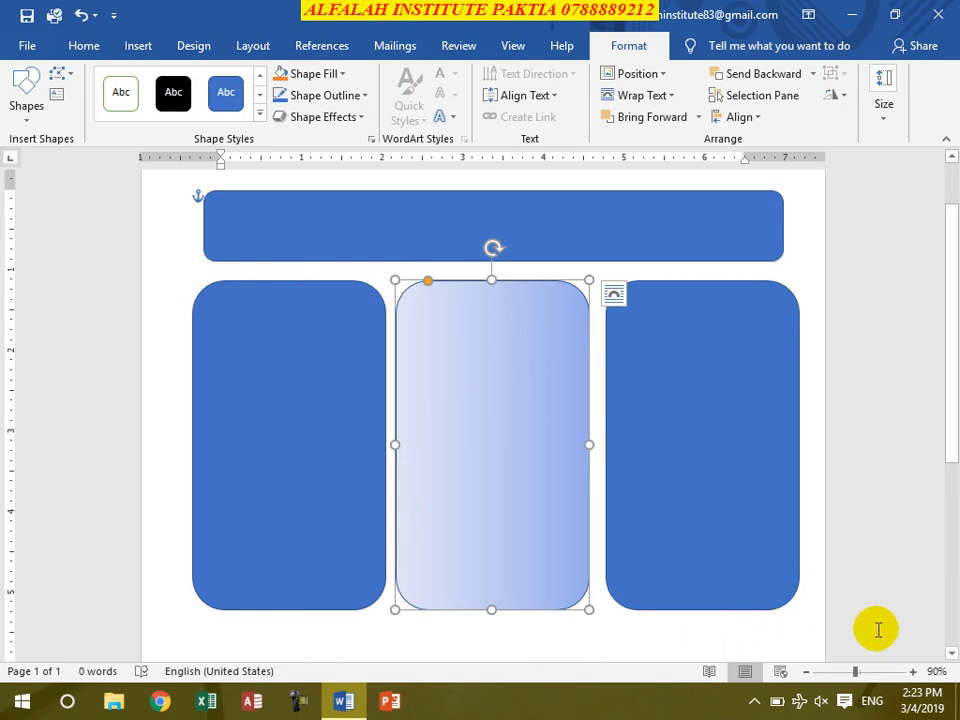
pyautogui.hotkey('ctrl', 'a')
pyautogui.press('Delete')
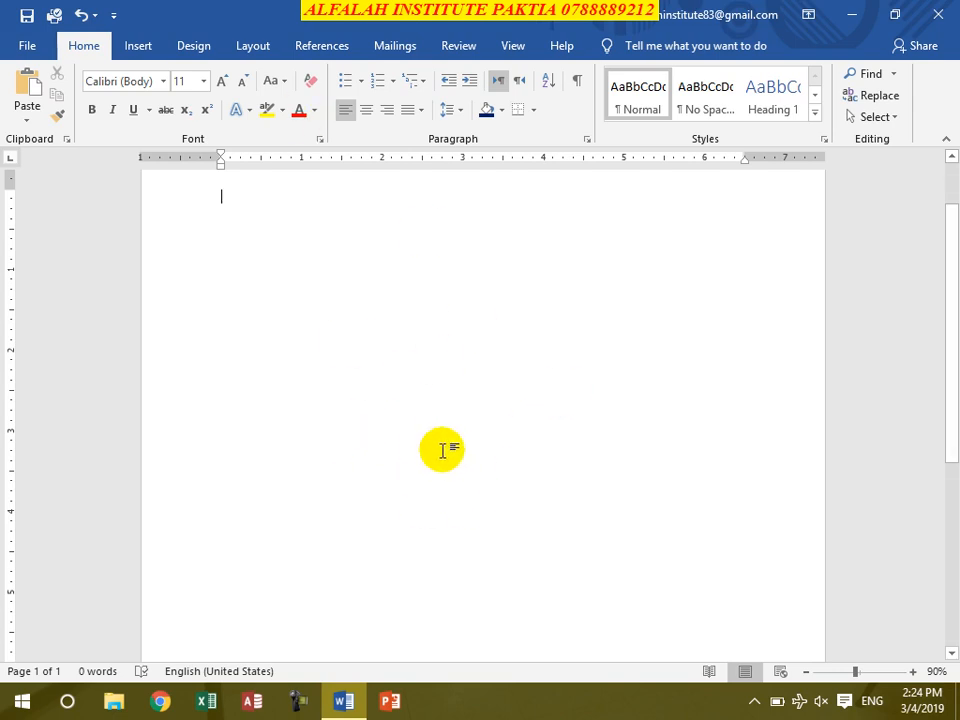
# Step: From Mailings, start a Letters mail merge and choose Type a New List for recipients
pyautogui.click(395, 46)
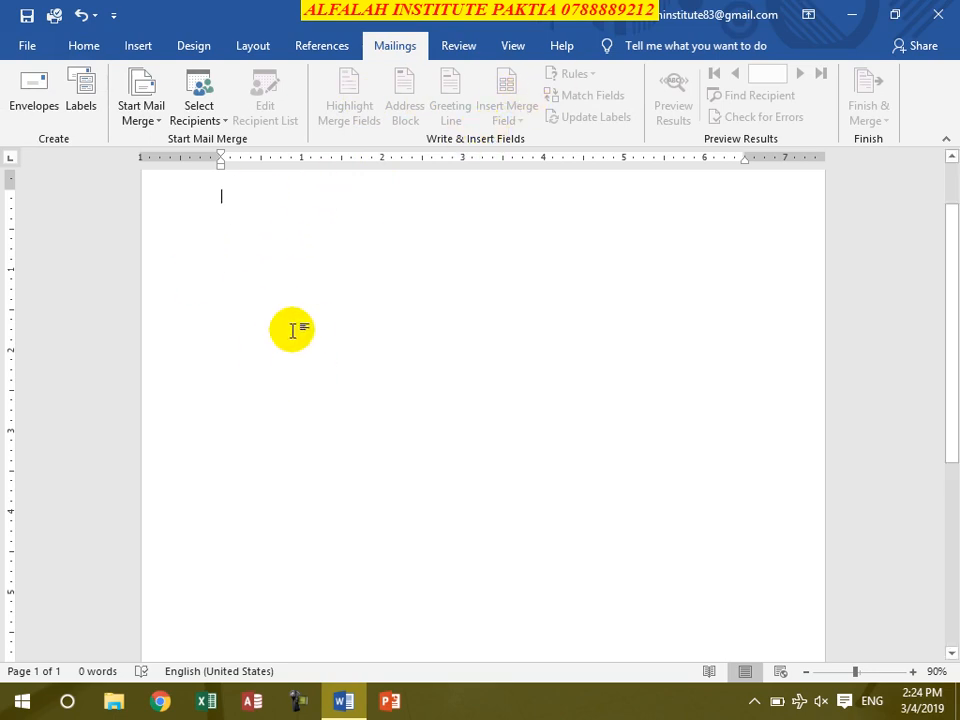
pyautogui.click(141, 116)
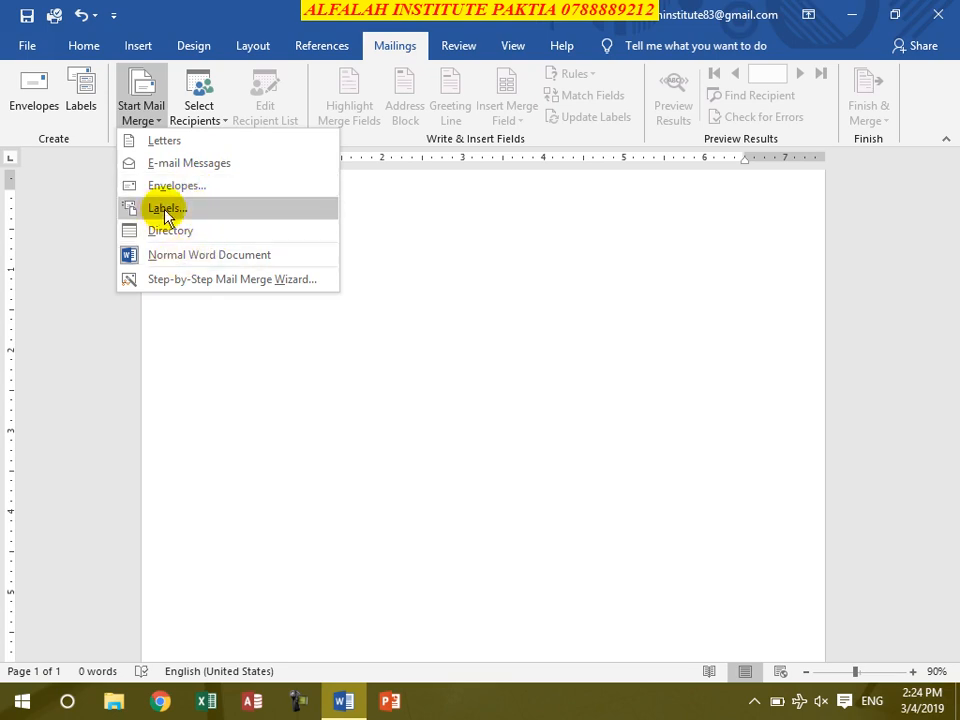
pyautogui.click(186, 142)
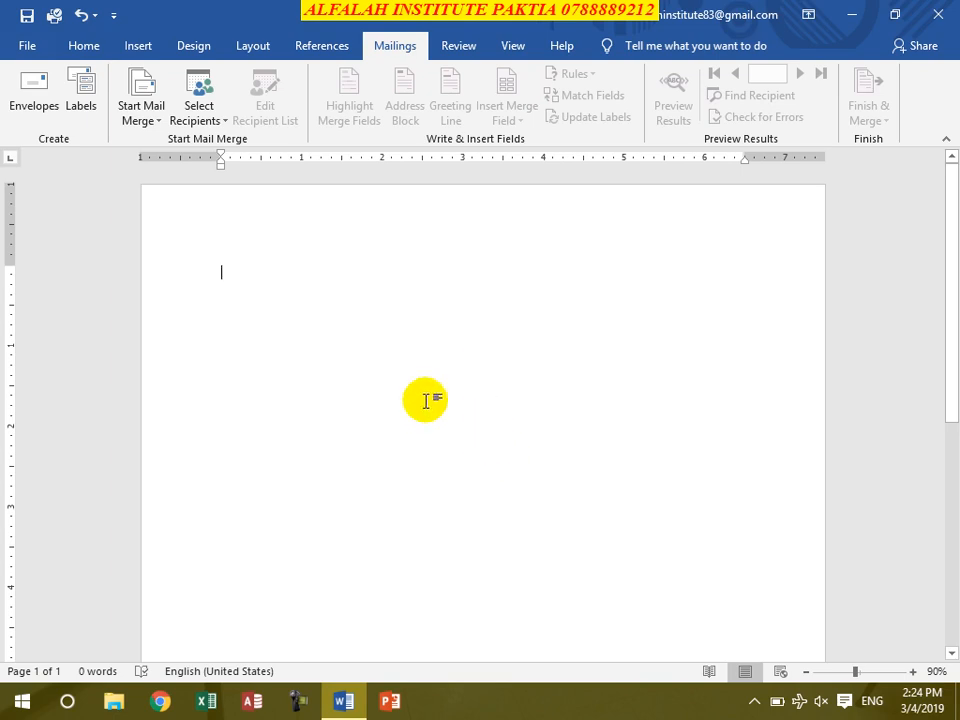
pyautogui.click(208, 127)
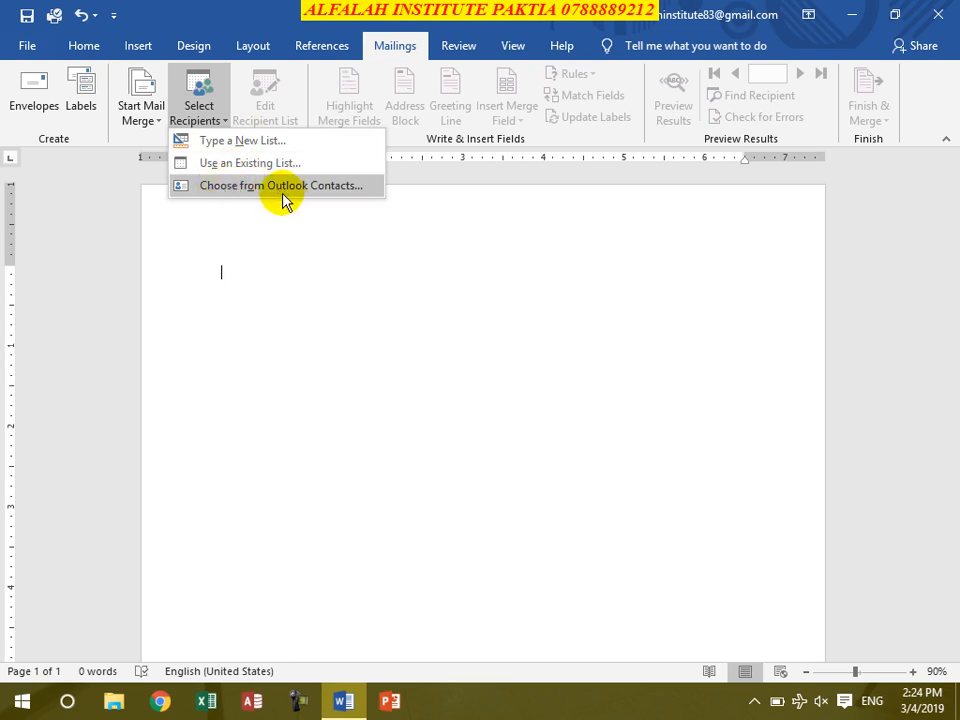
pyautogui.click(252, 146)
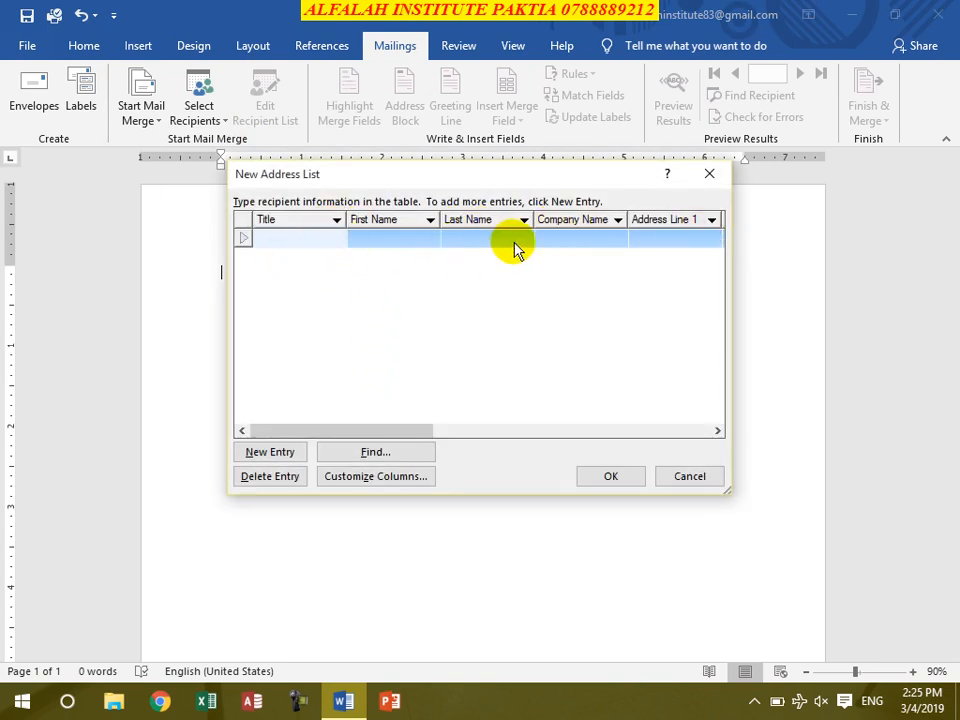
# Step: In Customize Columns, delete the Title and Last Name fields
pyautogui.click(407, 478)
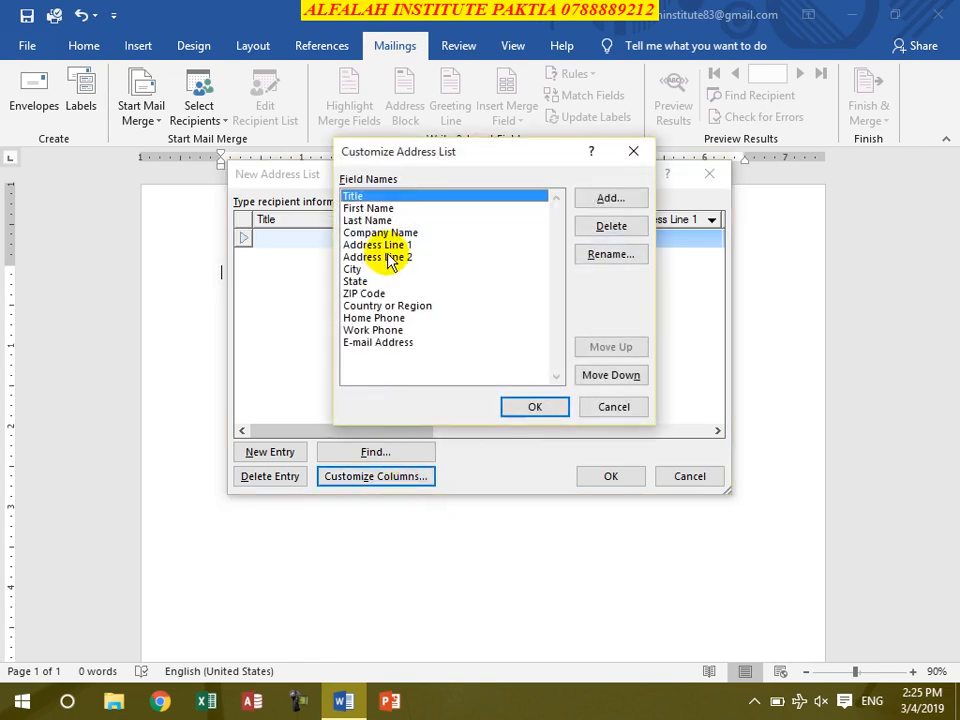
pyautogui.click(450, 355)
pyautogui.click(432, 318)
pyautogui.click(412, 282)
pyautogui.click(409, 259)
pyautogui.click(385, 196)
pyautogui.click(401, 208)
pyautogui.click(378, 219)
pyautogui.click(362, 195)
pyautogui.click(608, 227)
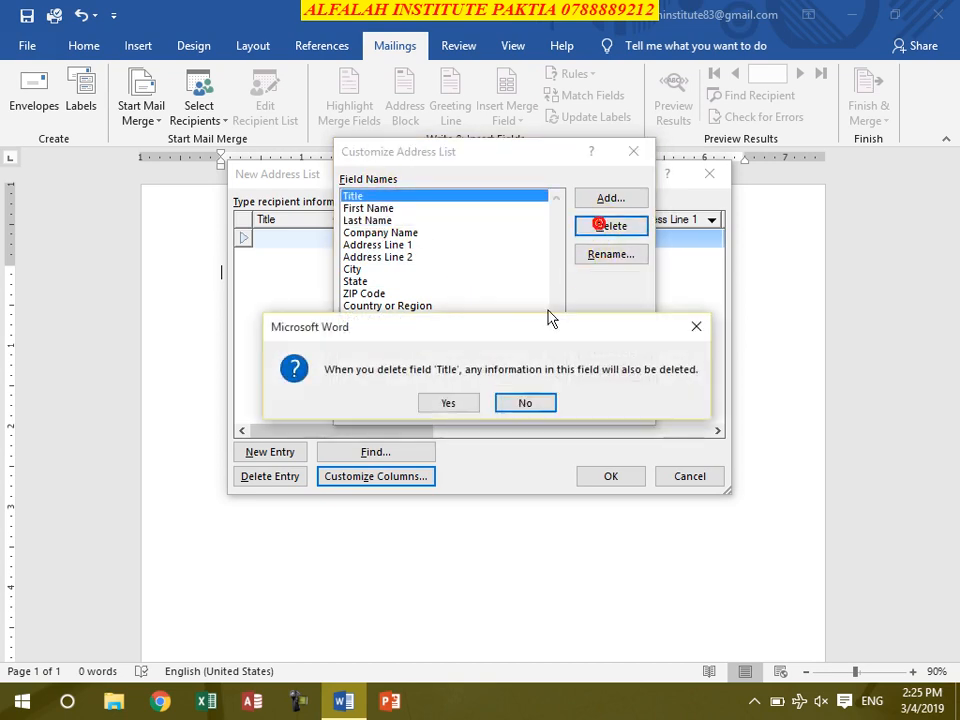
pyautogui.click(465, 402)
pyautogui.click(377, 210)
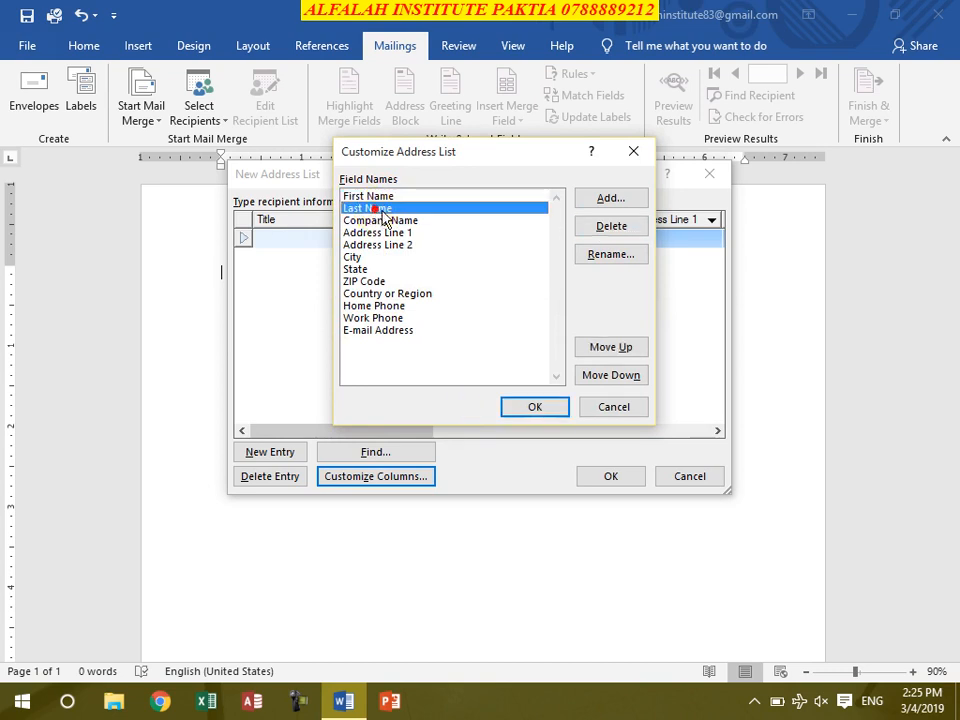
pyautogui.click(602, 226)
pyautogui.click(467, 401)
# Step: Delete the Company Name, Address Line 2, City and State fields
pyautogui.click(378, 208)
pyautogui.click(612, 226)
pyautogui.click(442, 402)
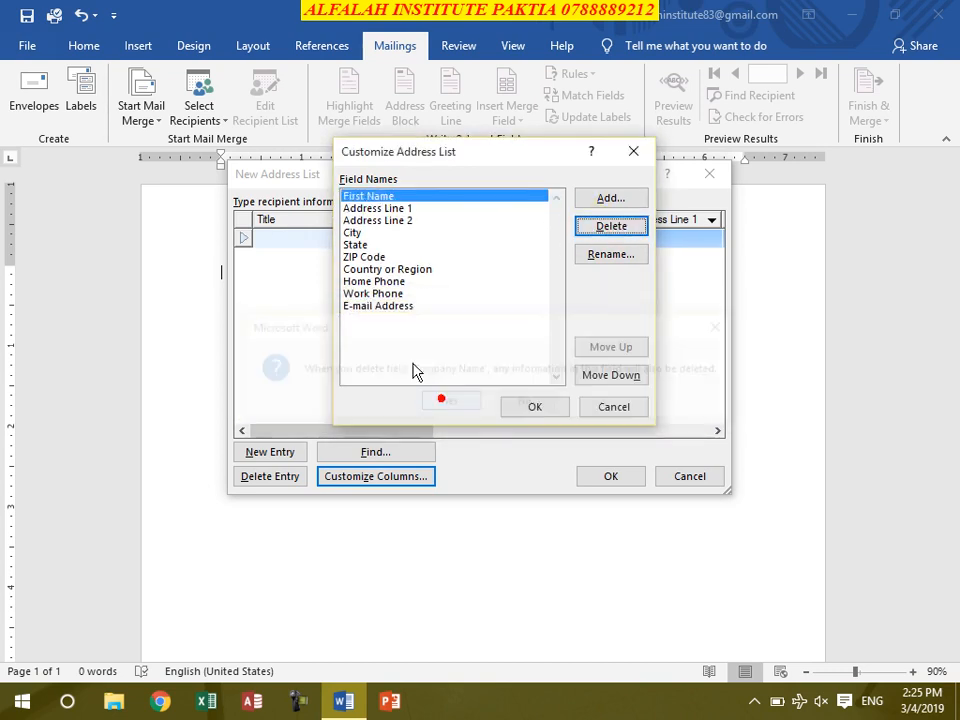
pyautogui.click(372, 220)
pyautogui.click(608, 228)
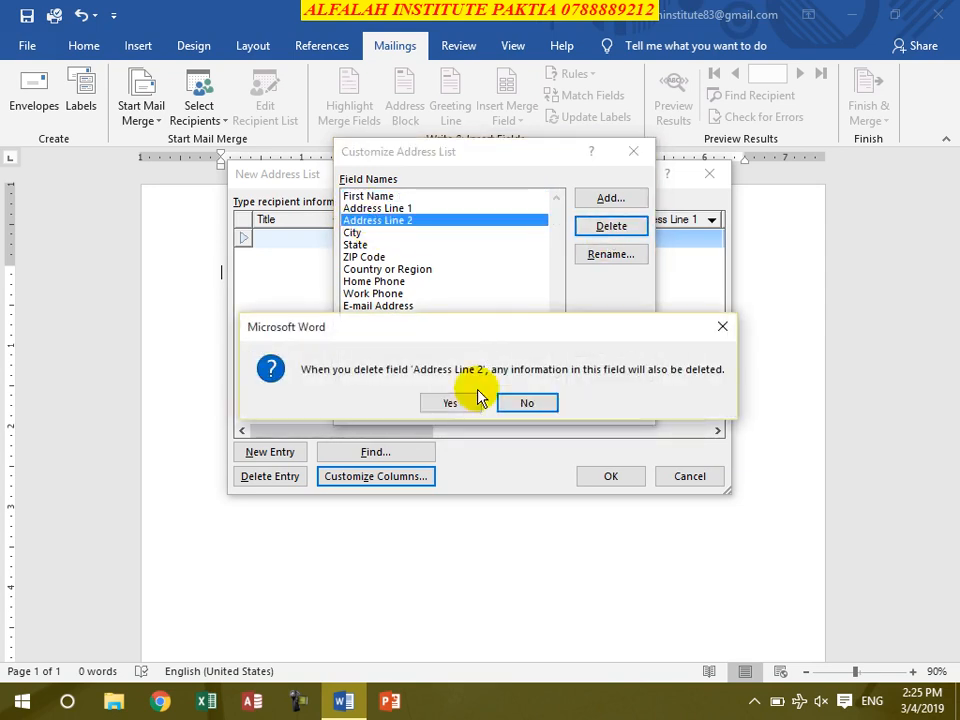
pyautogui.click(460, 396)
pyautogui.click(375, 219)
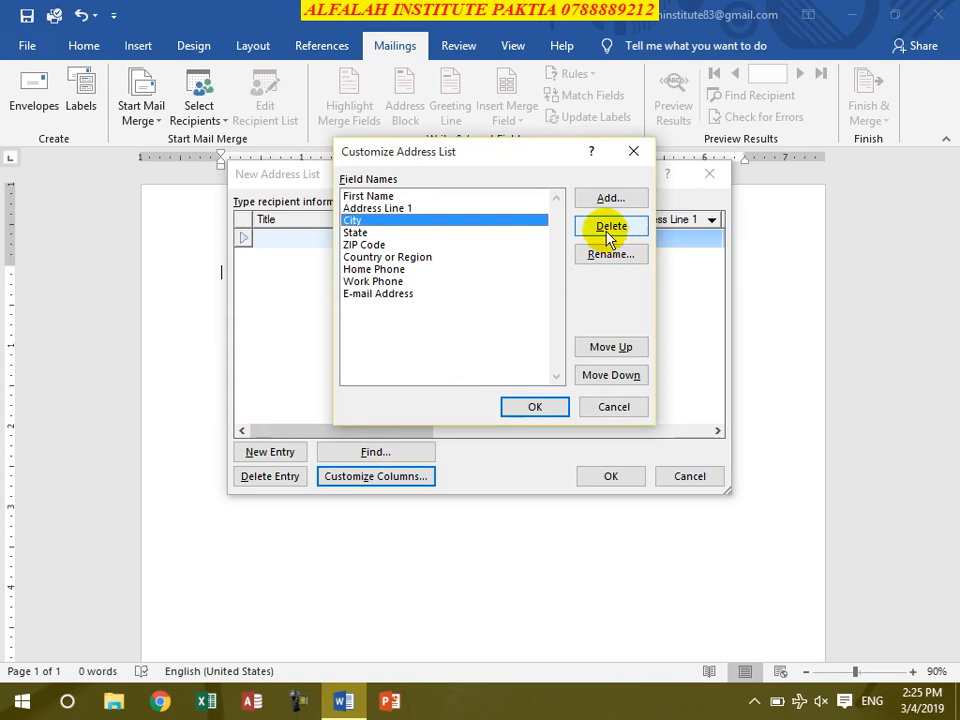
pyautogui.click(602, 225)
pyautogui.click(465, 403)
pyautogui.click(368, 220)
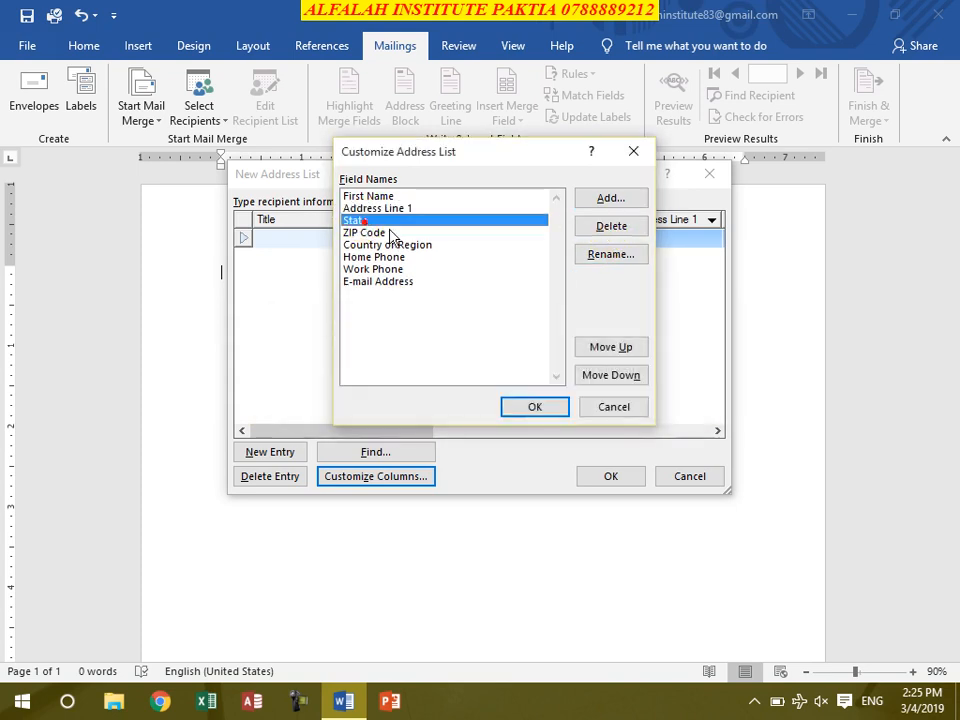
pyautogui.click(611, 226)
pyautogui.click(436, 403)
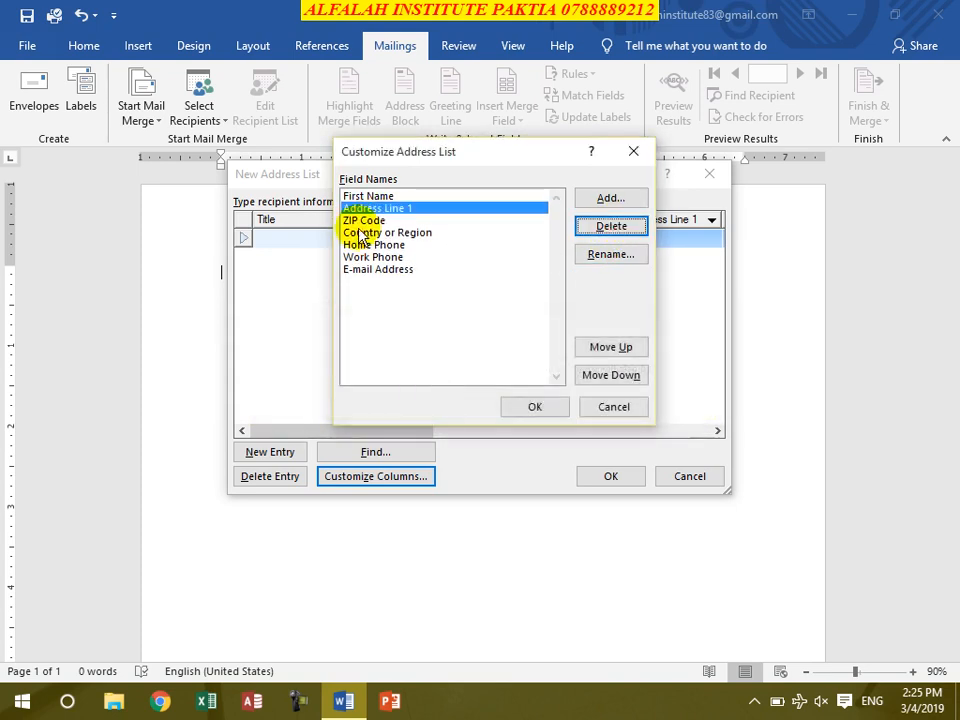
# Step: Delete the ZIP Code, Home Phone and E-mail Address fields
pyautogui.click(380, 221)
pyautogui.click(588, 228)
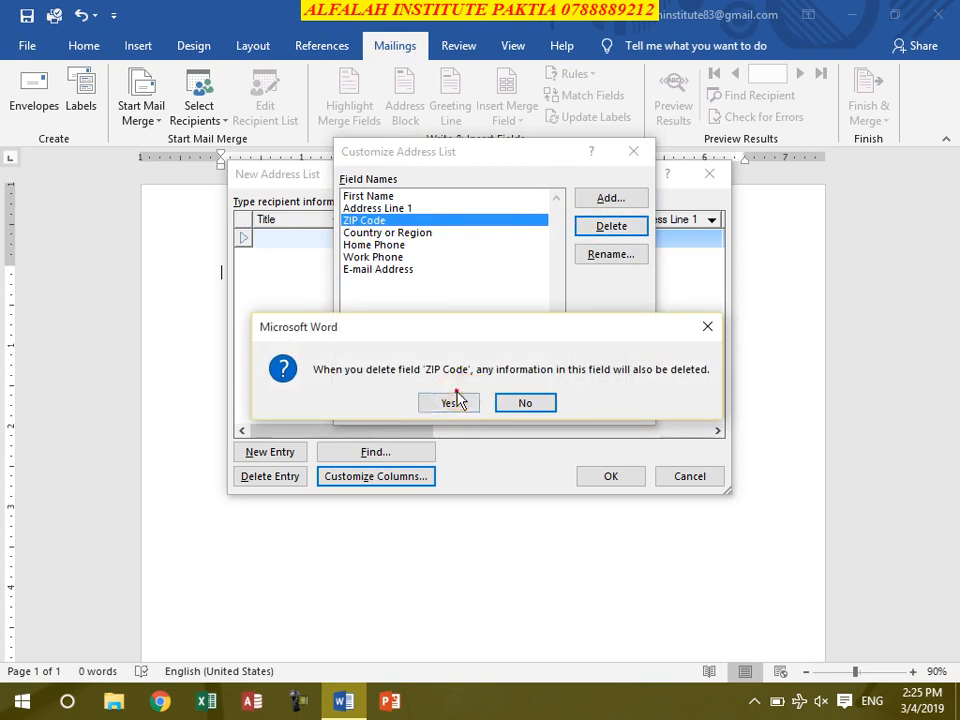
pyautogui.click(448, 402)
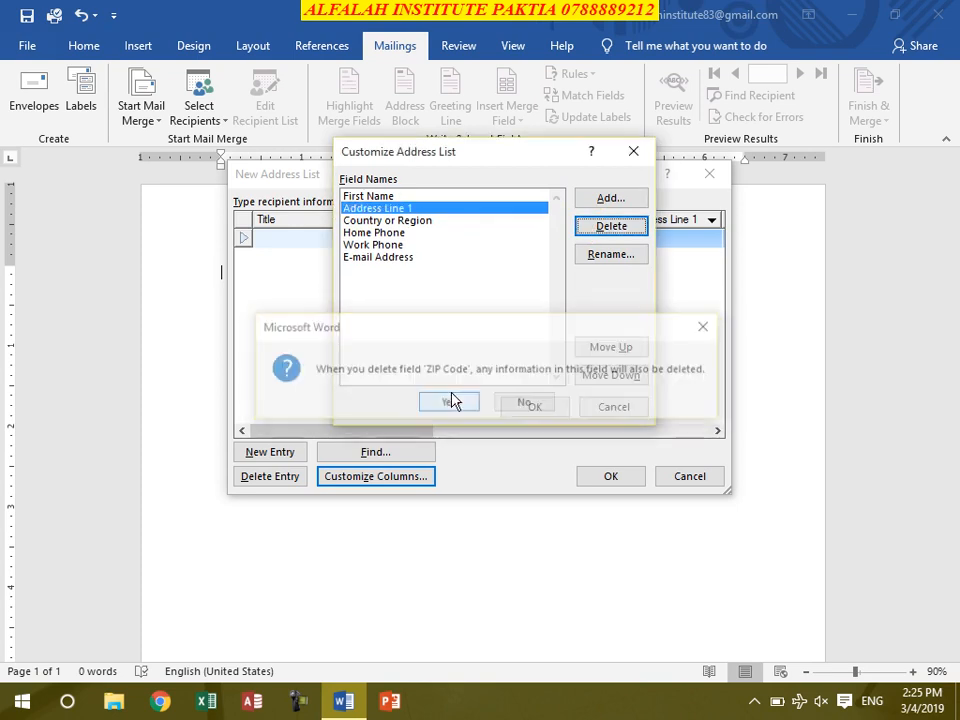
pyautogui.click(387, 234)
pyautogui.click(600, 228)
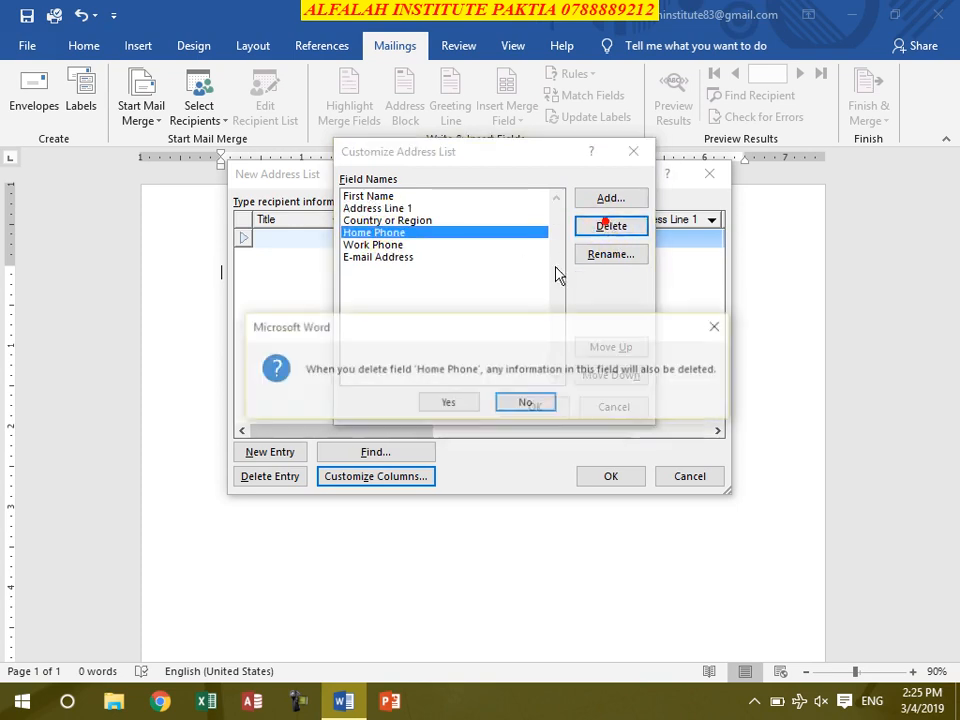
pyautogui.click(452, 402)
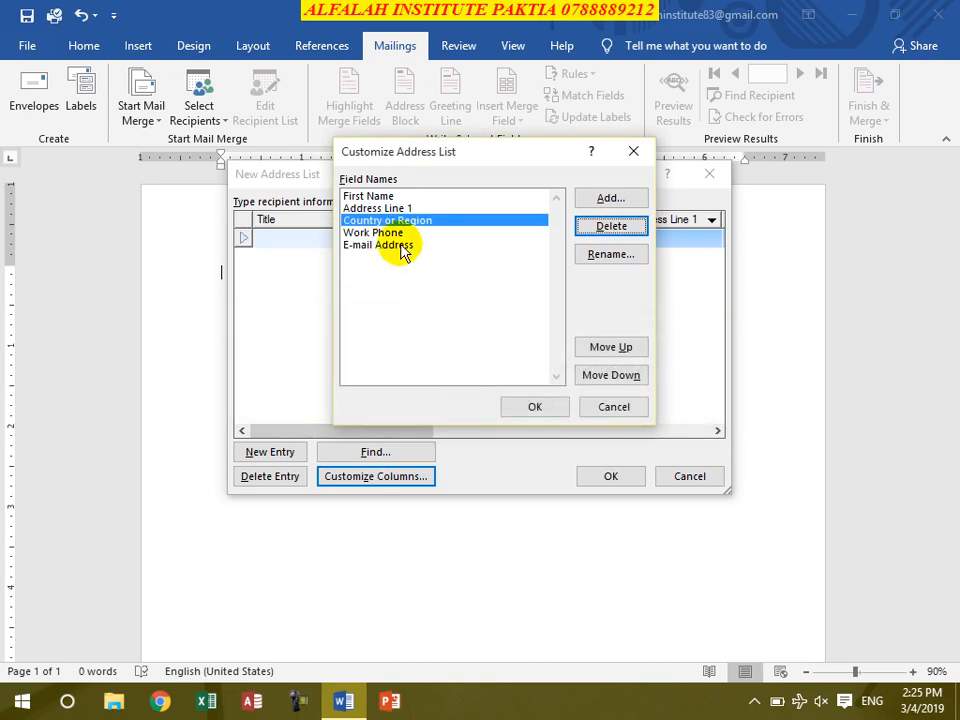
pyautogui.click(398, 246)
pyautogui.click(597, 225)
pyautogui.click(450, 406)
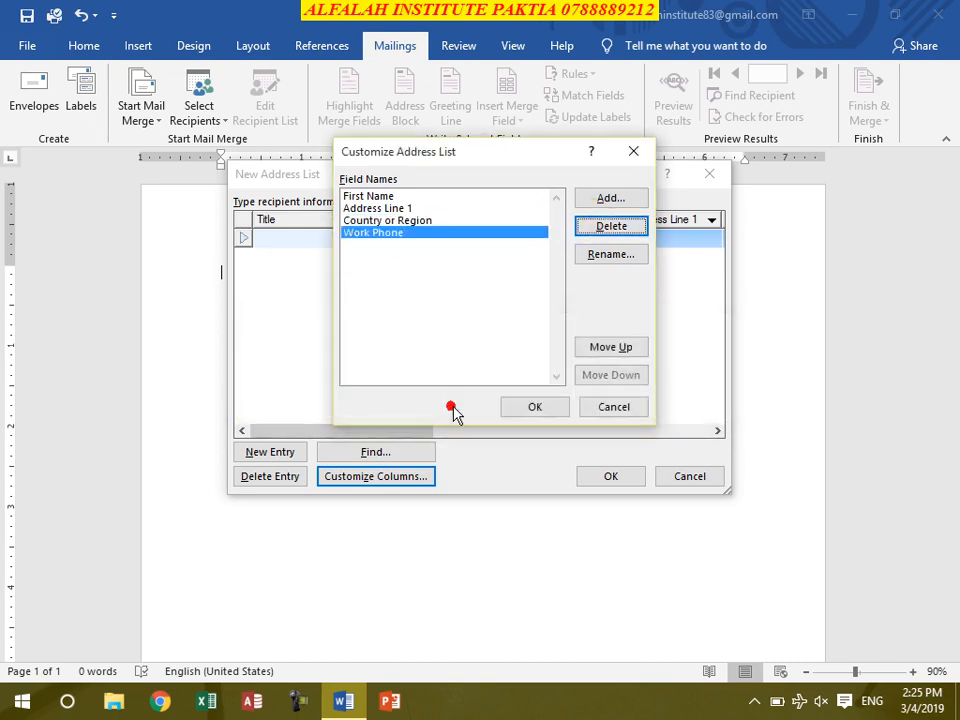
pyautogui.click(362, 197)
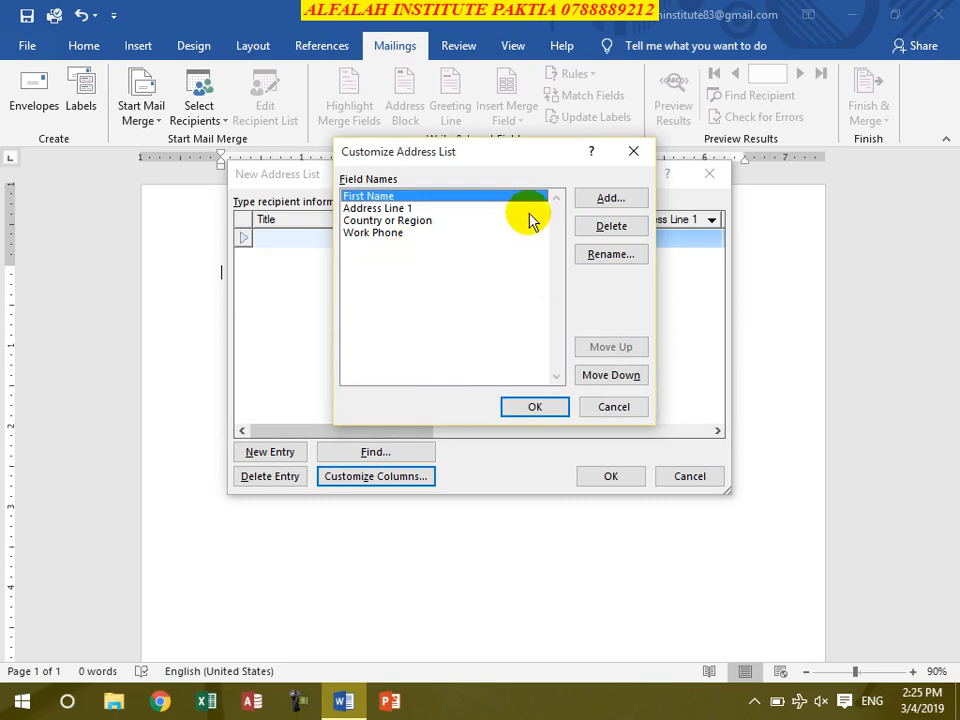
pyautogui.click(600, 203)
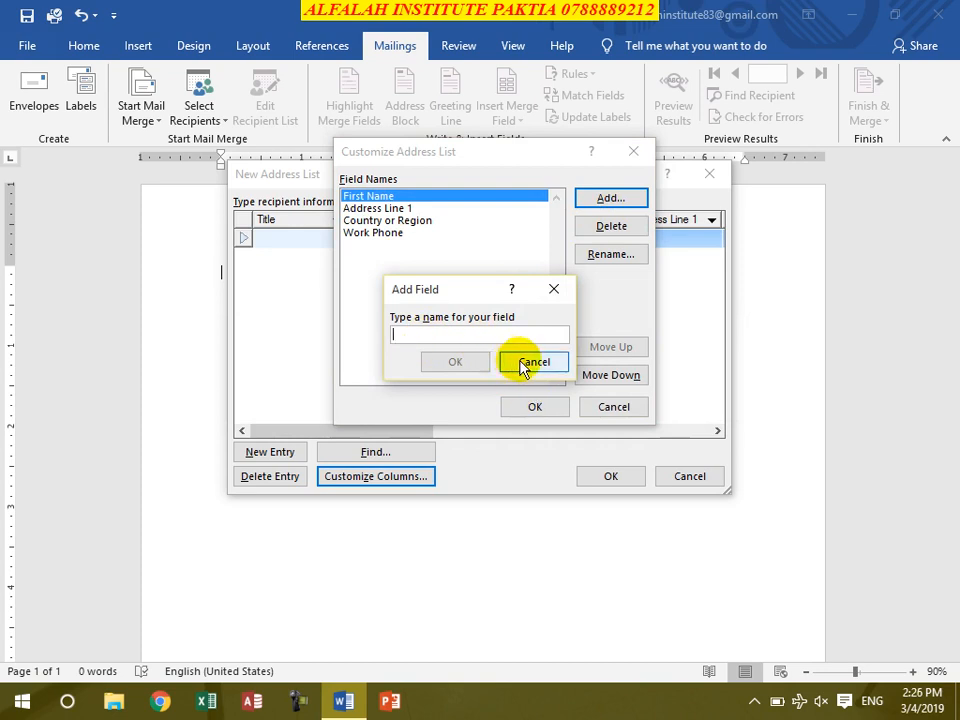
# Step: Rename First Name to Name and Address Line 1 to Address
pyautogui.click(527, 364)
pyautogui.click(607, 257)
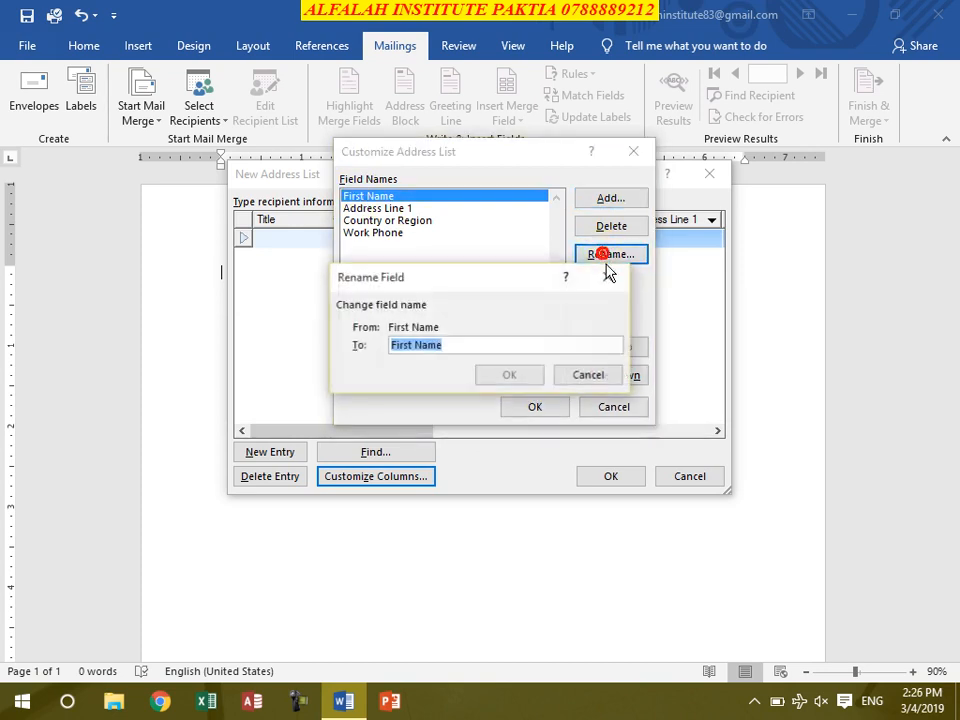
pyautogui.write('Name')
pyautogui.press('Return')
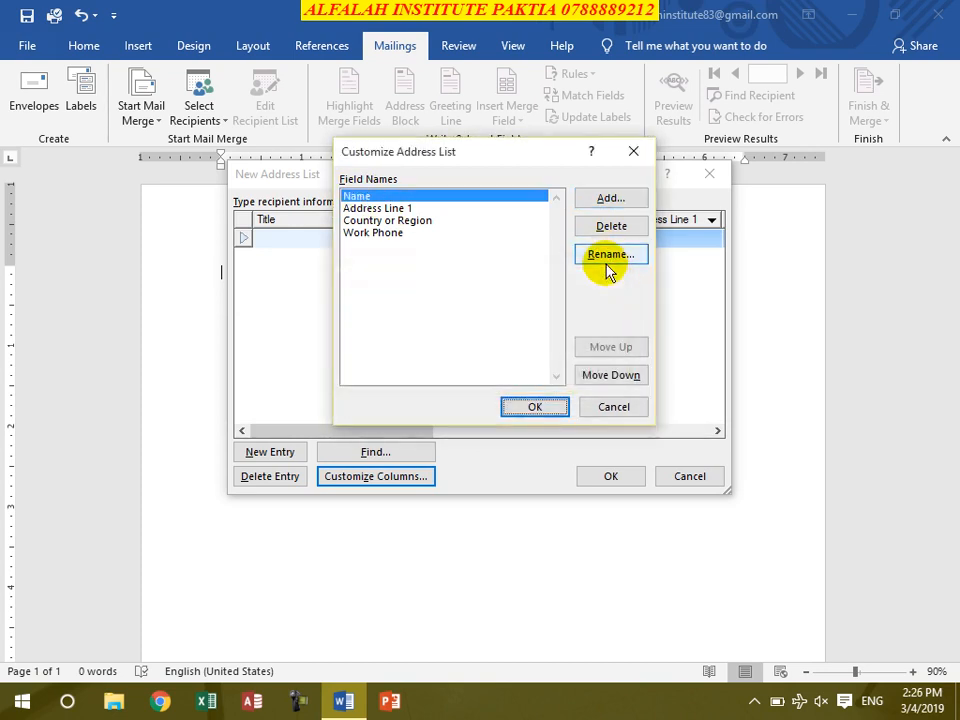
pyautogui.click(352, 208)
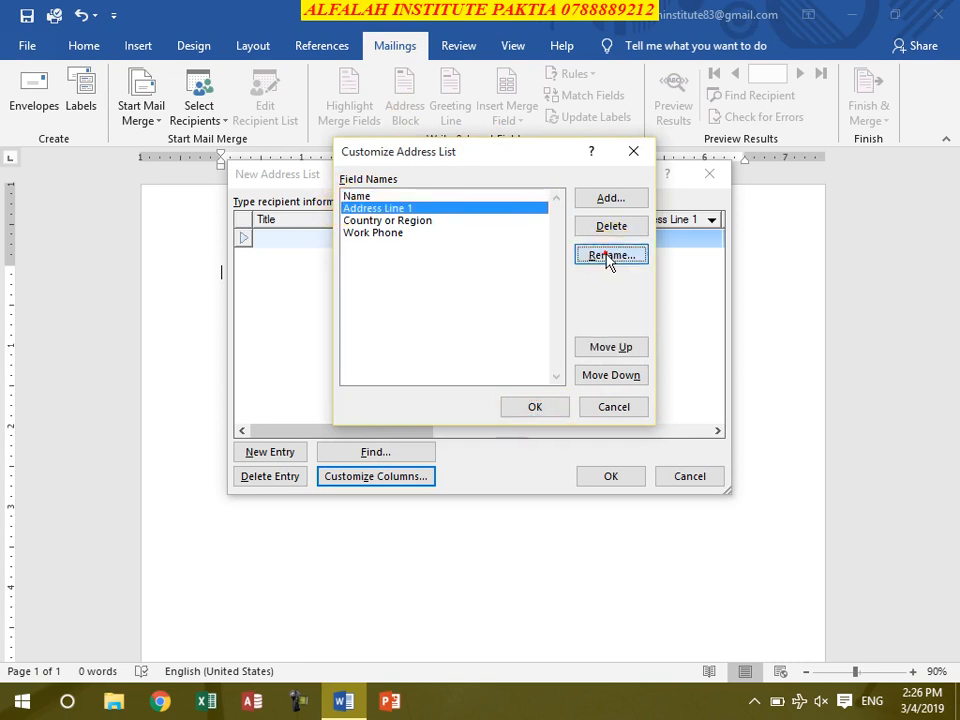
pyautogui.click(609, 257)
pyautogui.write('Addre')
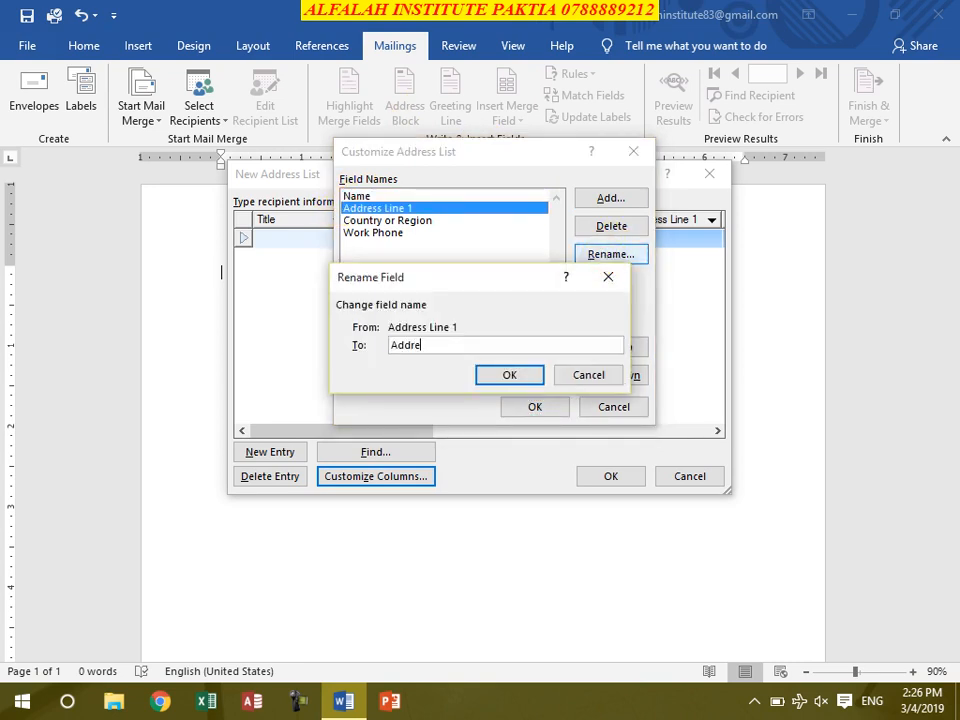
pyautogui.write('ss')
pyautogui.press('Return')
# Step: Rename Country or Region to Country and Work Phone to Mobile
pyautogui.click(386, 221)
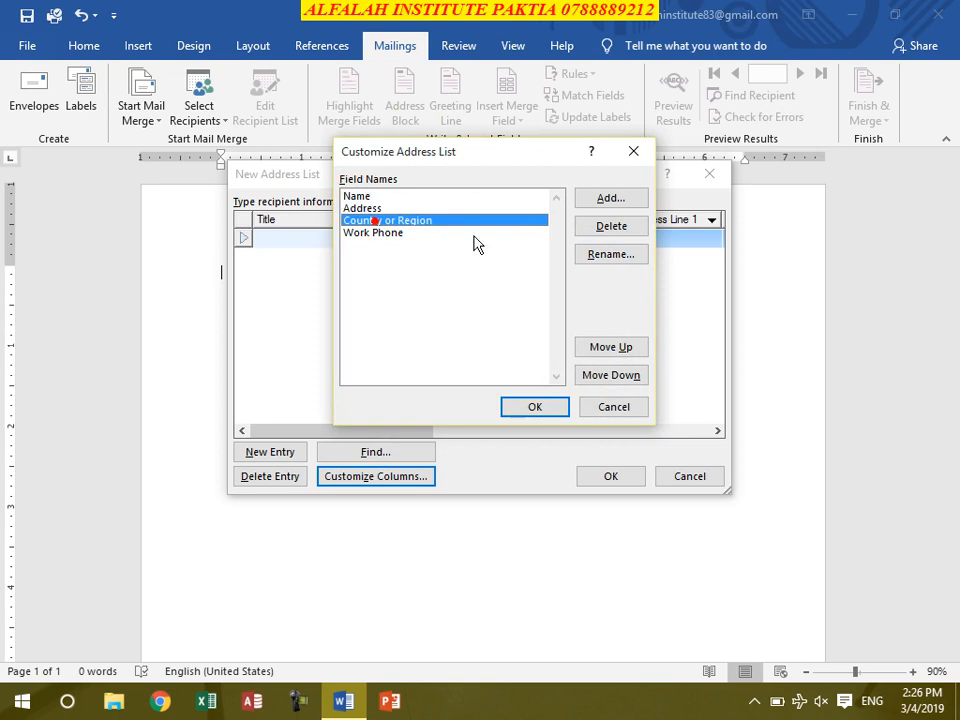
pyautogui.click(608, 254)
pyautogui.write('C')
pyautogui.write('ouytn')
pyautogui.press('BackSpace')
pyautogui.press('BackSpace')
pyautogui.press('BackSpace')
pyautogui.write('nt')
pyautogui.press('Return')
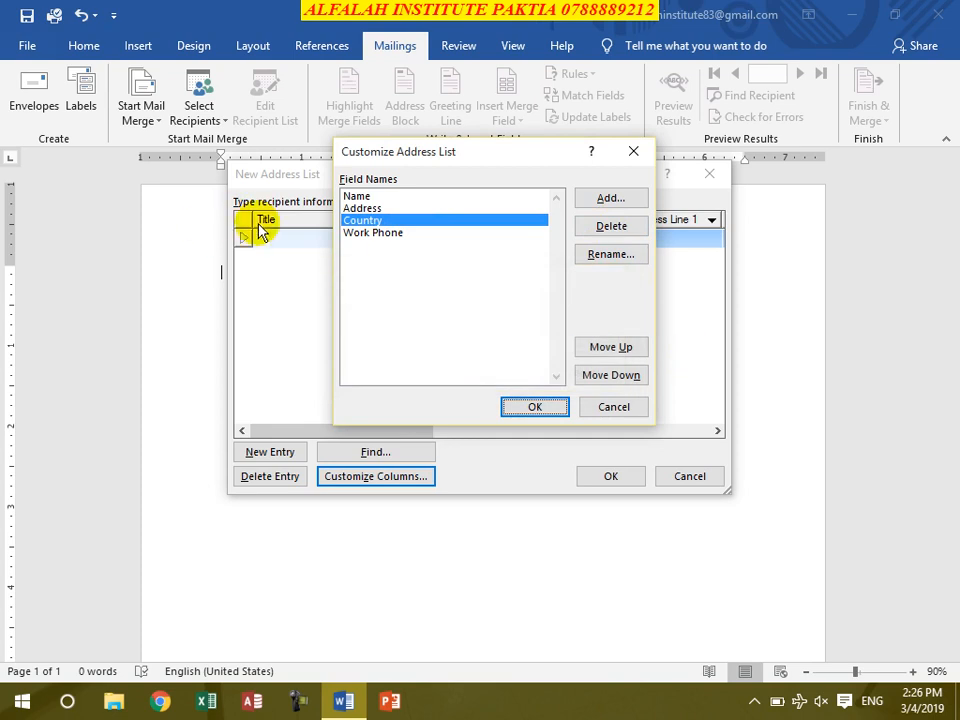
pyautogui.click(360, 236)
pyautogui.click(614, 257)
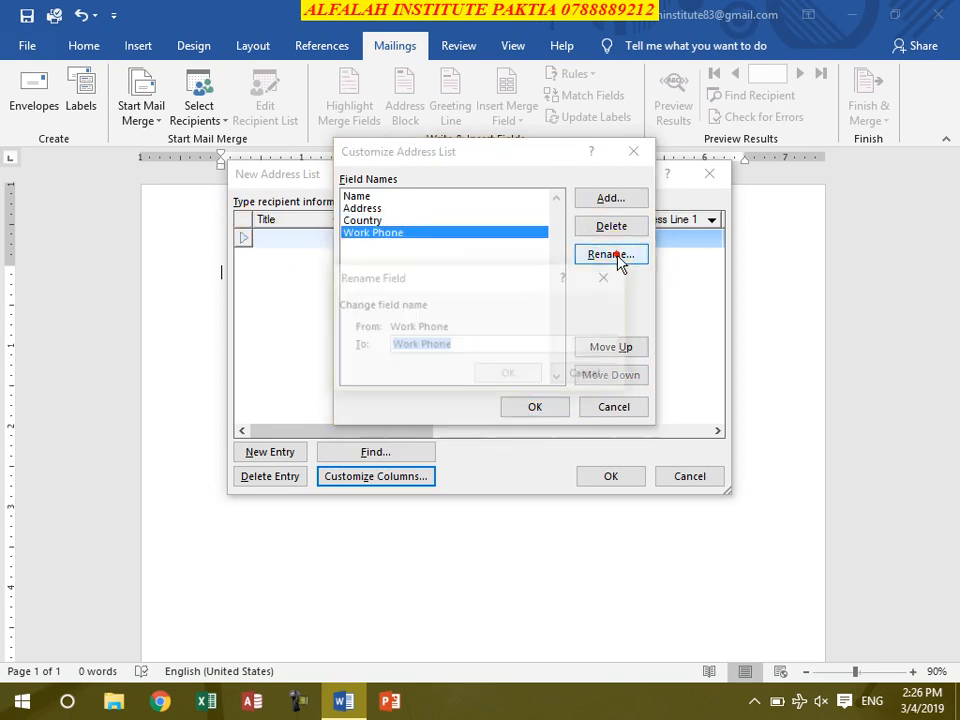
pyautogui.write('Moi')
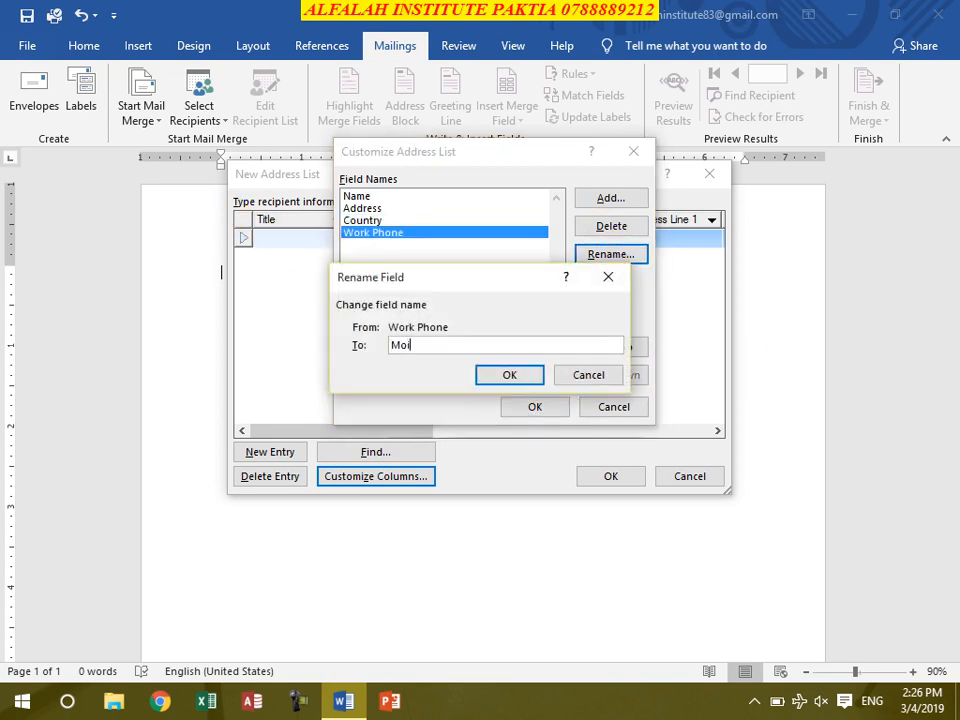
pyautogui.write('bile')
pyautogui.click(495, 377)
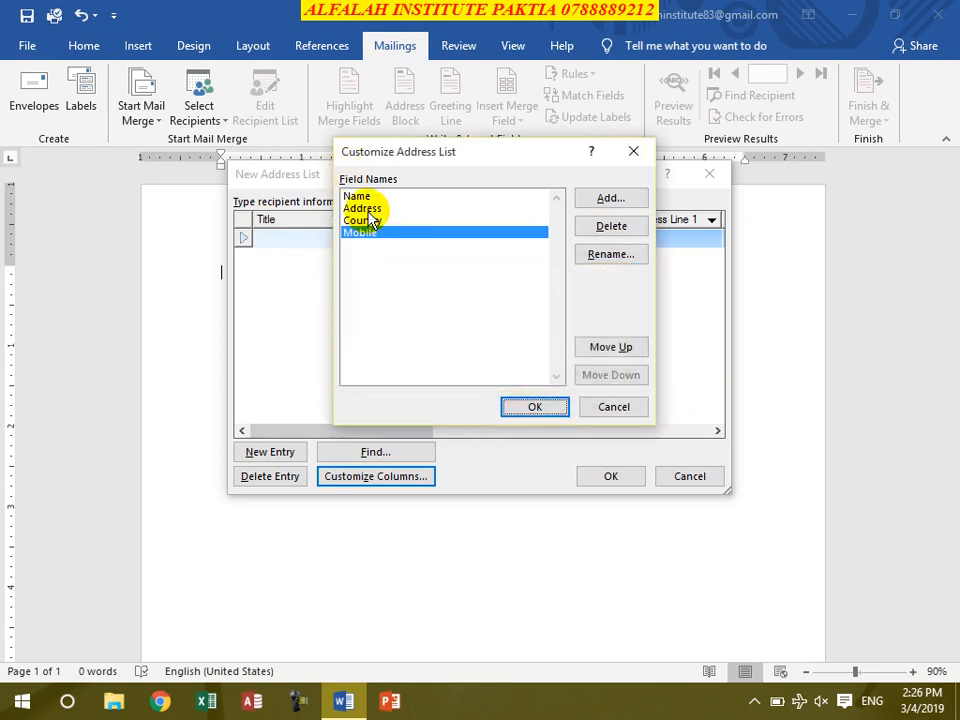
# Step: Move Address so the fields read Name, Address, Country, Mobile, and confirm
pyautogui.click(368, 208)
pyautogui.click(612, 376)
pyautogui.click(612, 377)
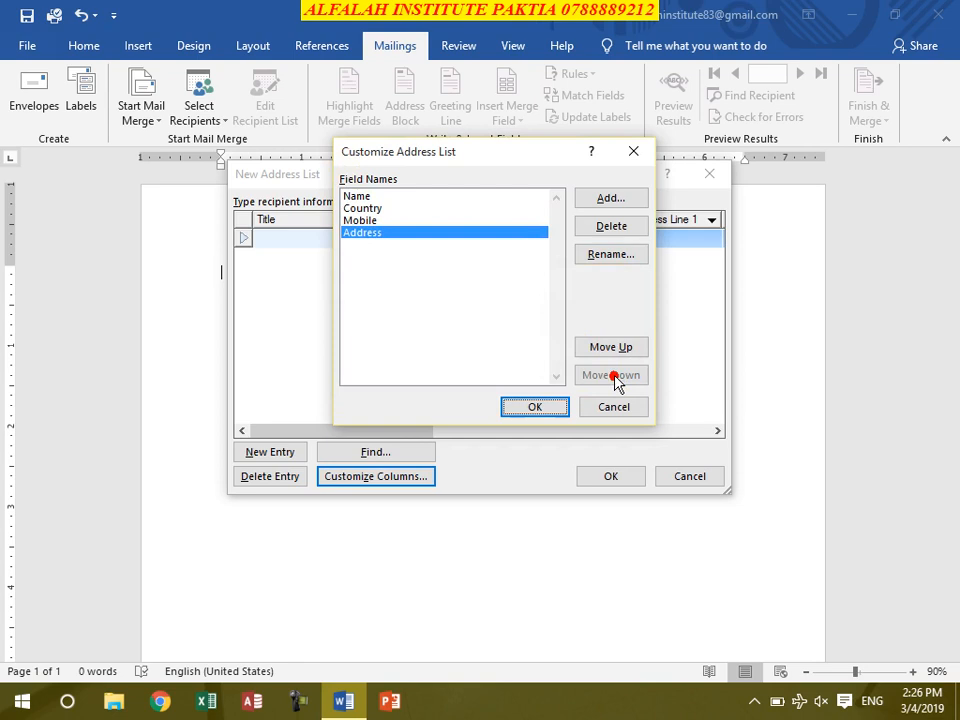
pyautogui.click(612, 350)
pyautogui.click(613, 352)
pyautogui.click(612, 350)
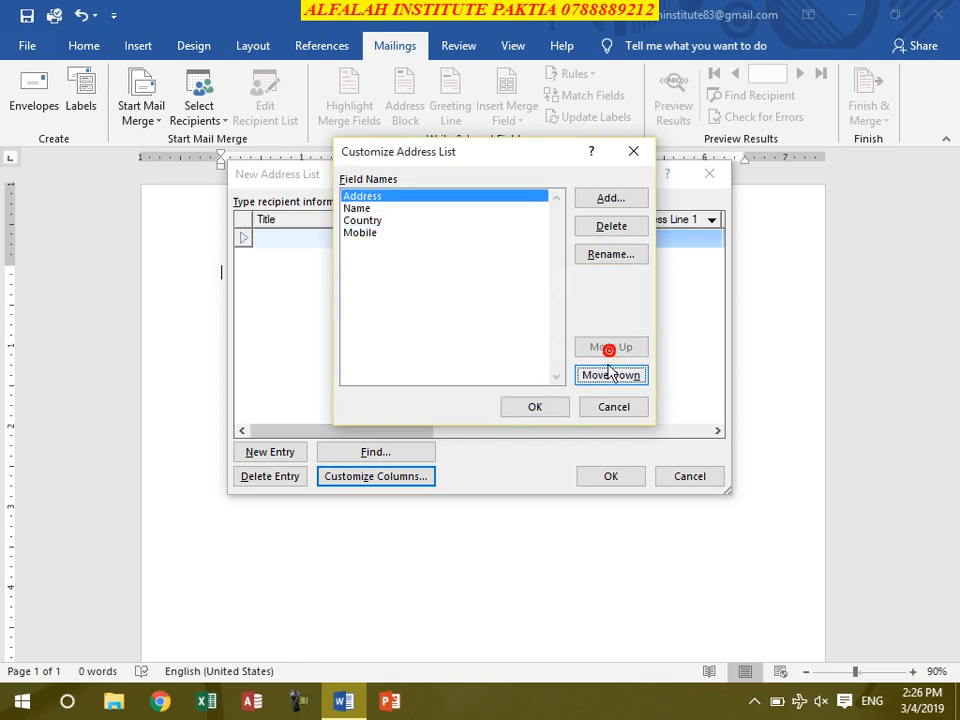
pyautogui.click(611, 376)
pyautogui.click(611, 376)
pyautogui.click(612, 377)
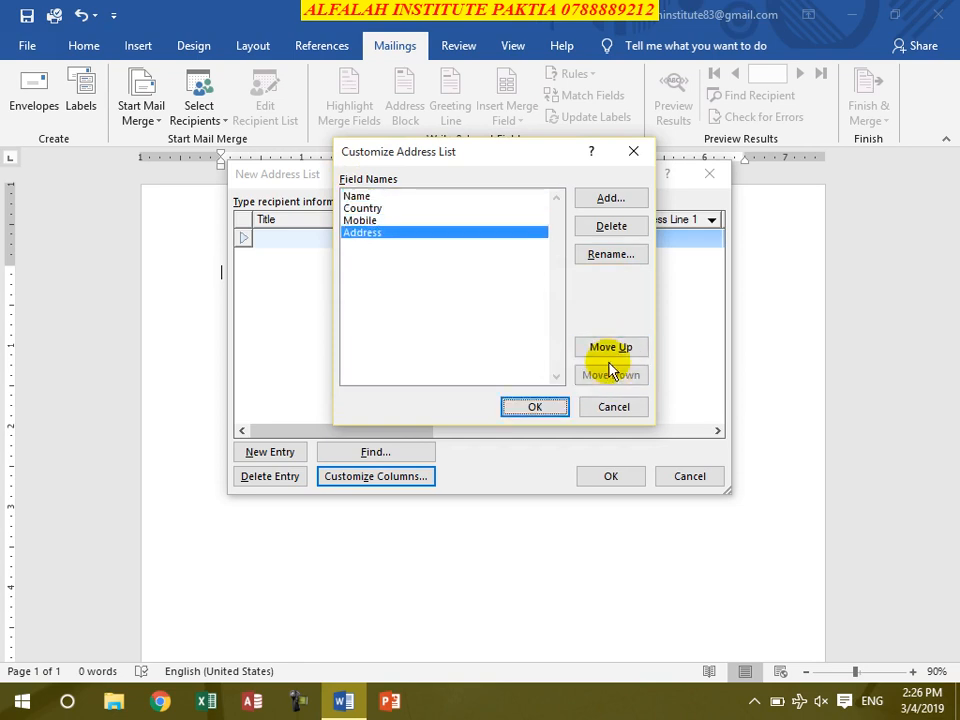
pyautogui.click(610, 347)
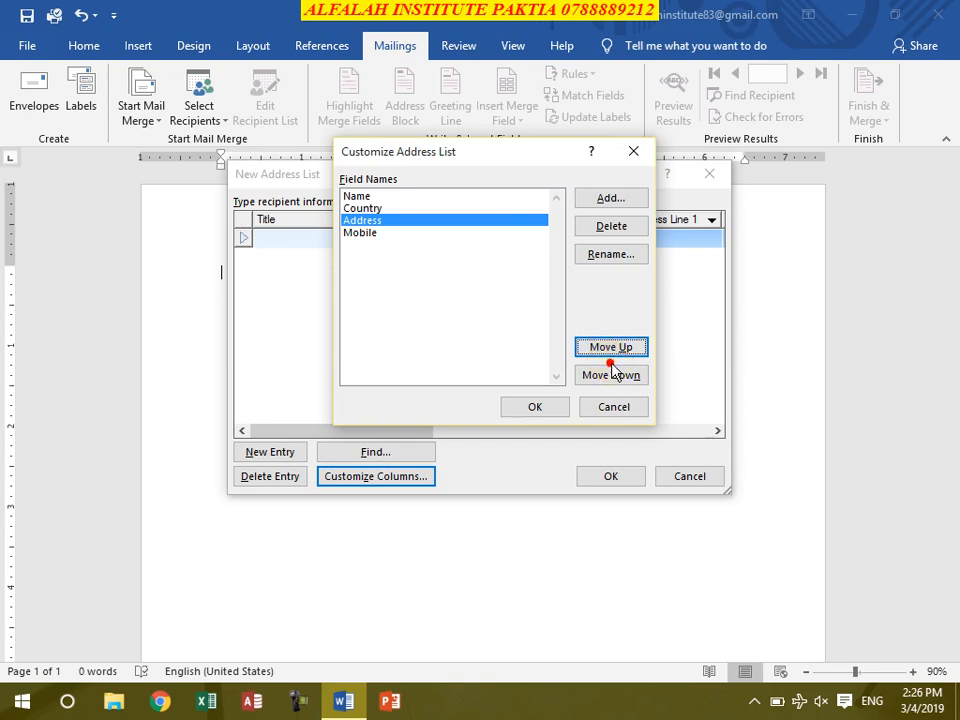
pyautogui.click(610, 376)
pyautogui.click(614, 349)
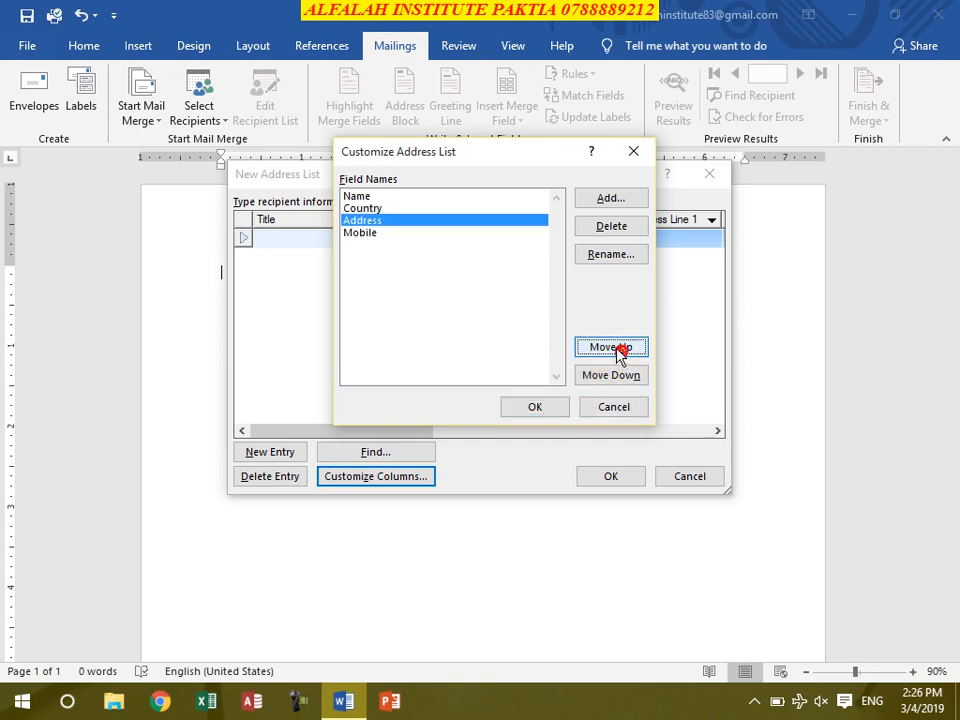
pyautogui.click(614, 347)
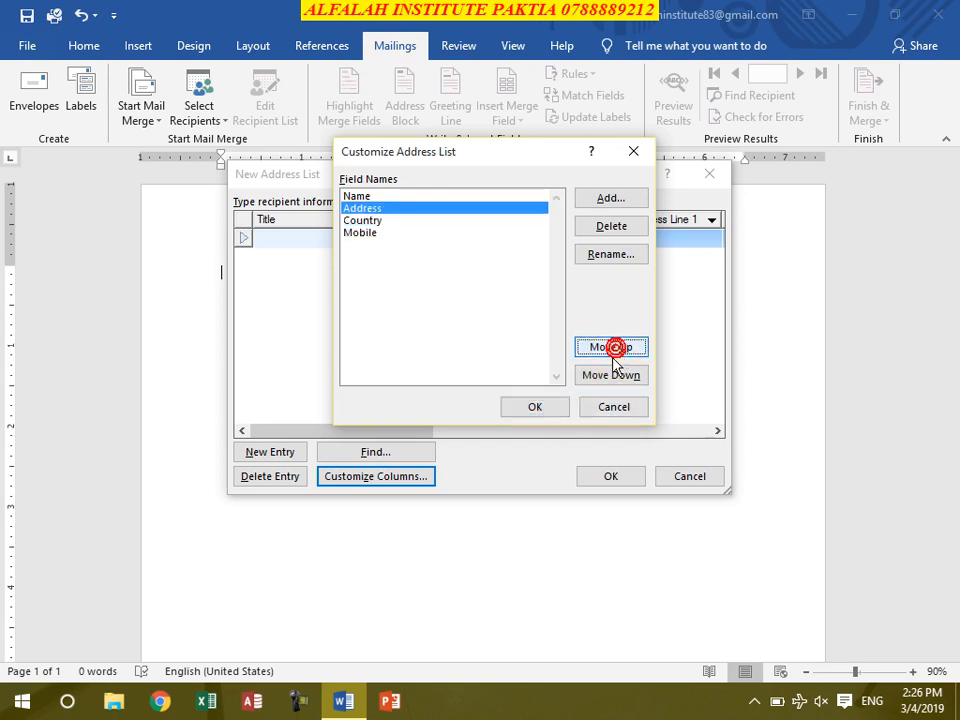
pyautogui.click(538, 407)
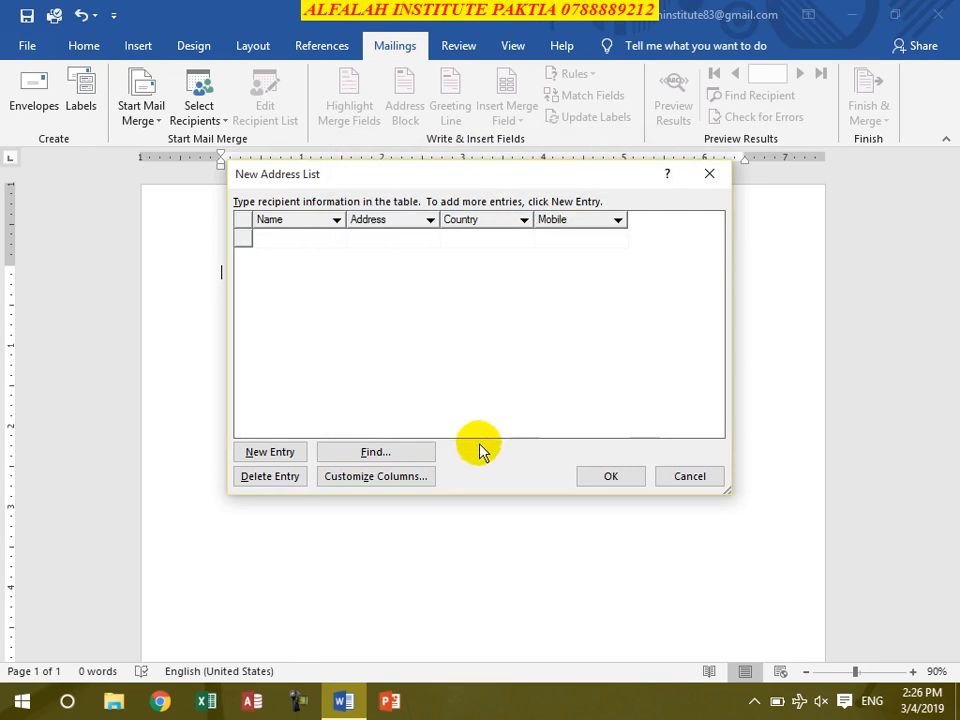
# Step: Enter the first recipient's name, address 'L', country Afghanistan and mobile number
pyautogui.click(281, 237)
pyautogui.click(305, 237)
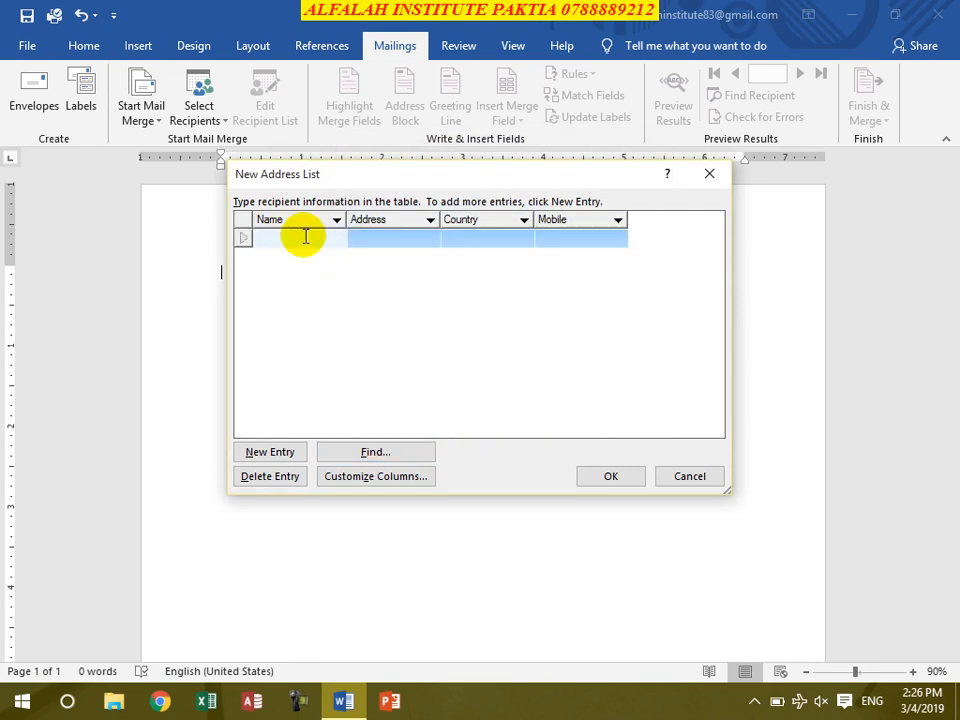
pyautogui.write('Aur')
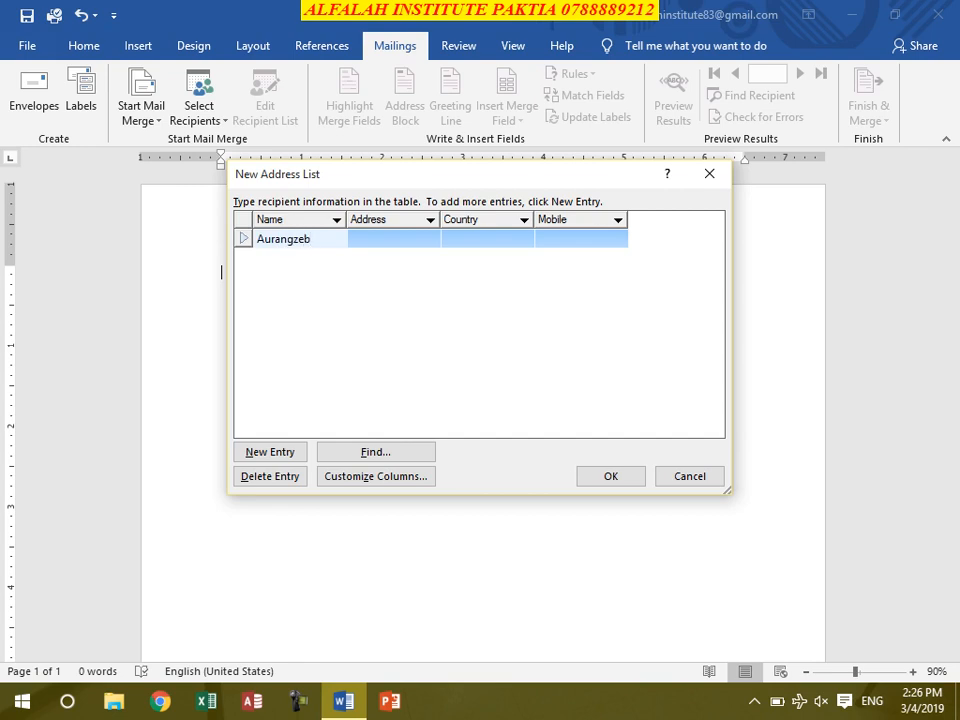
pyautogui.write('angzeb')
pyautogui.press('Tab')
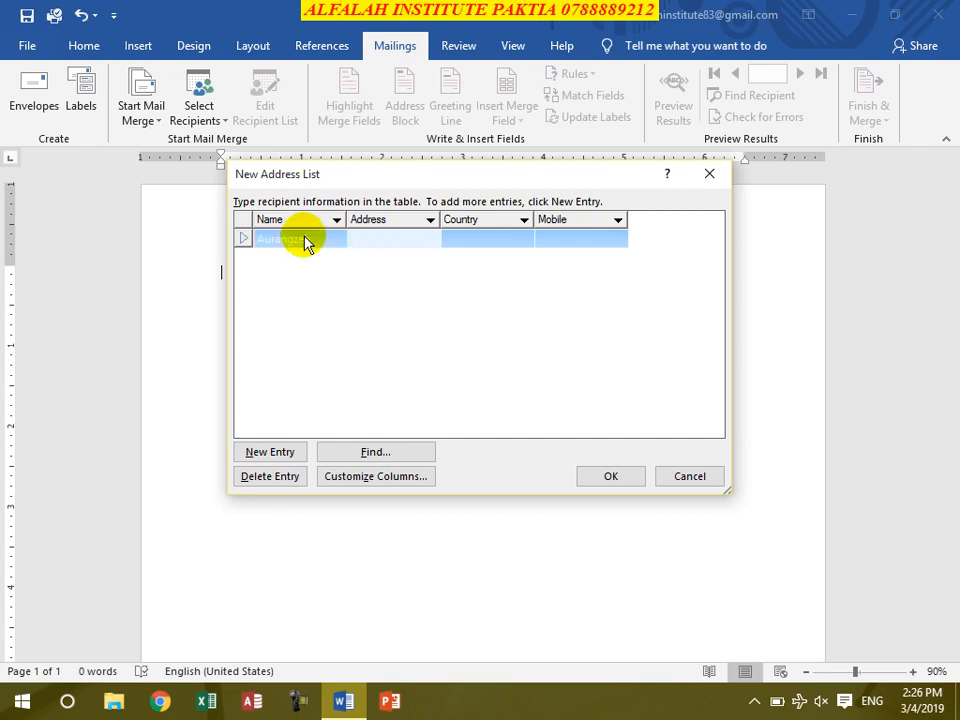
pyautogui.write('Laja City')
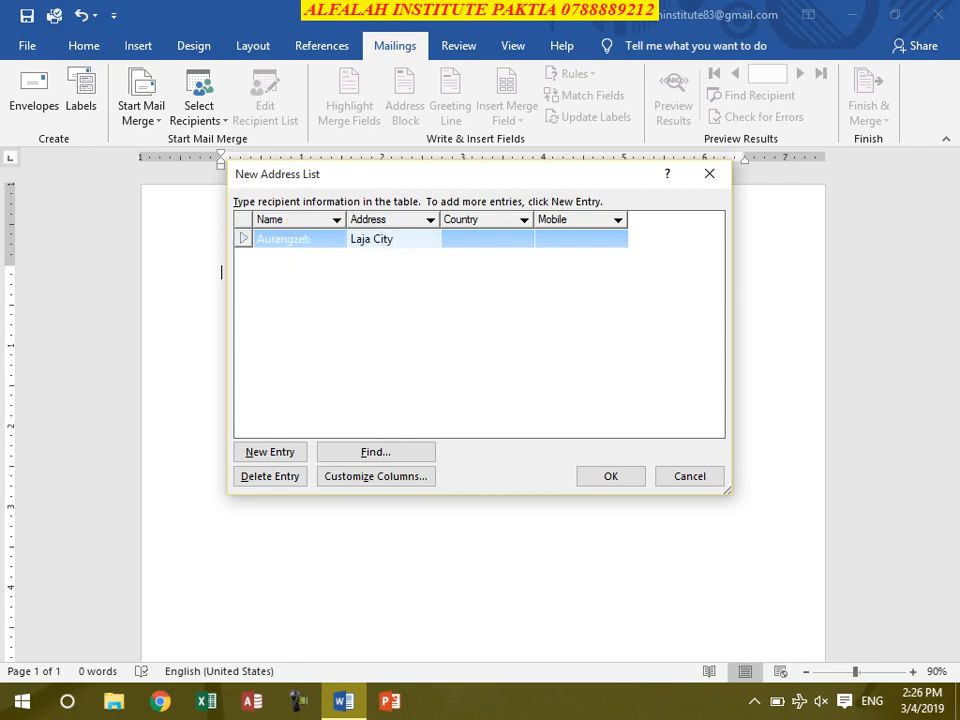
pyautogui.press('Tab')
pyautogui.write('Afghanistan')
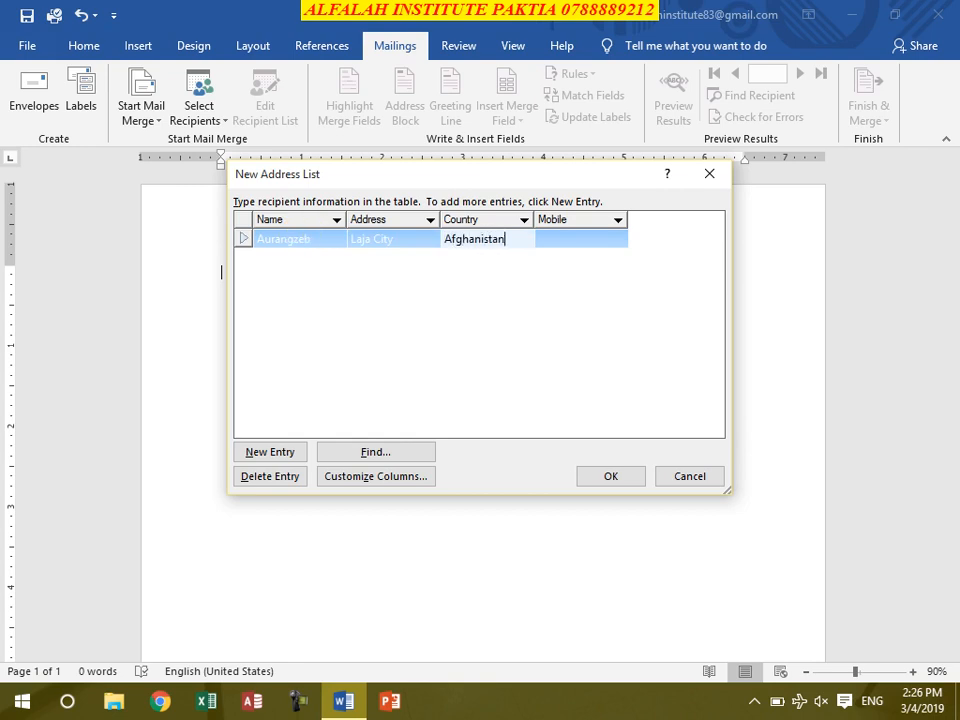
pyautogui.press('Tab')
pyautogui.write('077')
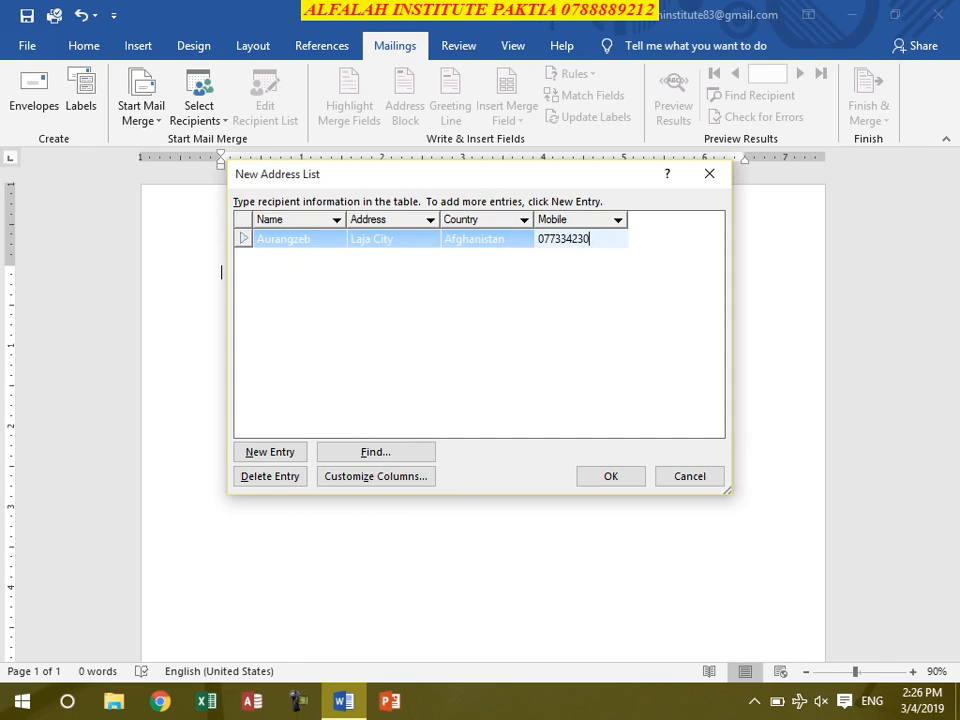
pyautogui.press('Tab')
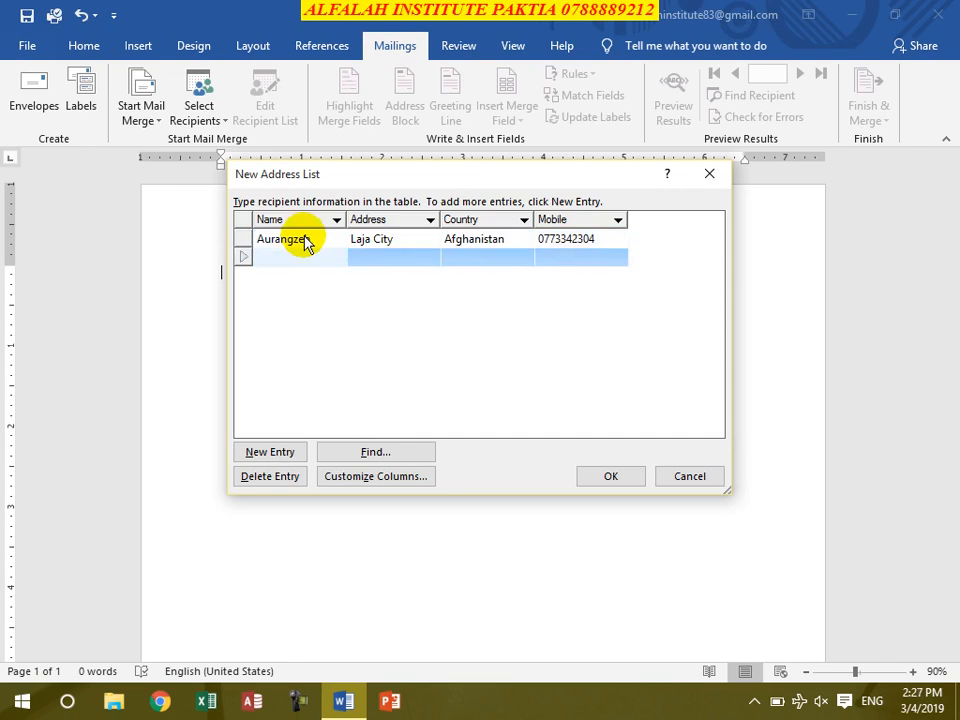
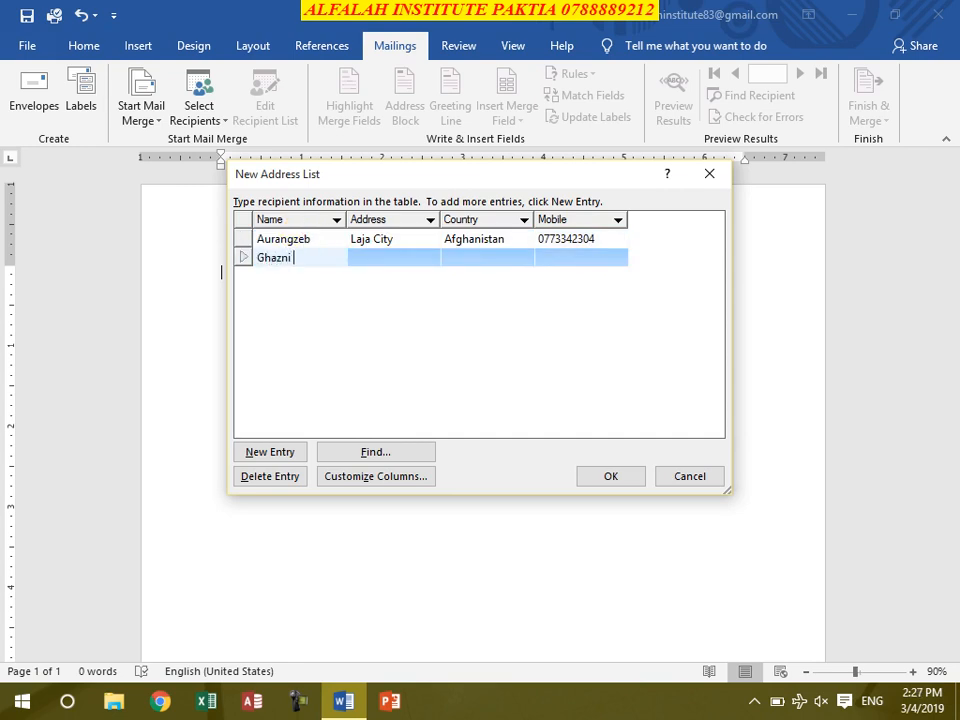
# Step: Add a second recipient's name from Gardez City, Afghanistan, with their mobile number
pyautogui.press('Tab')
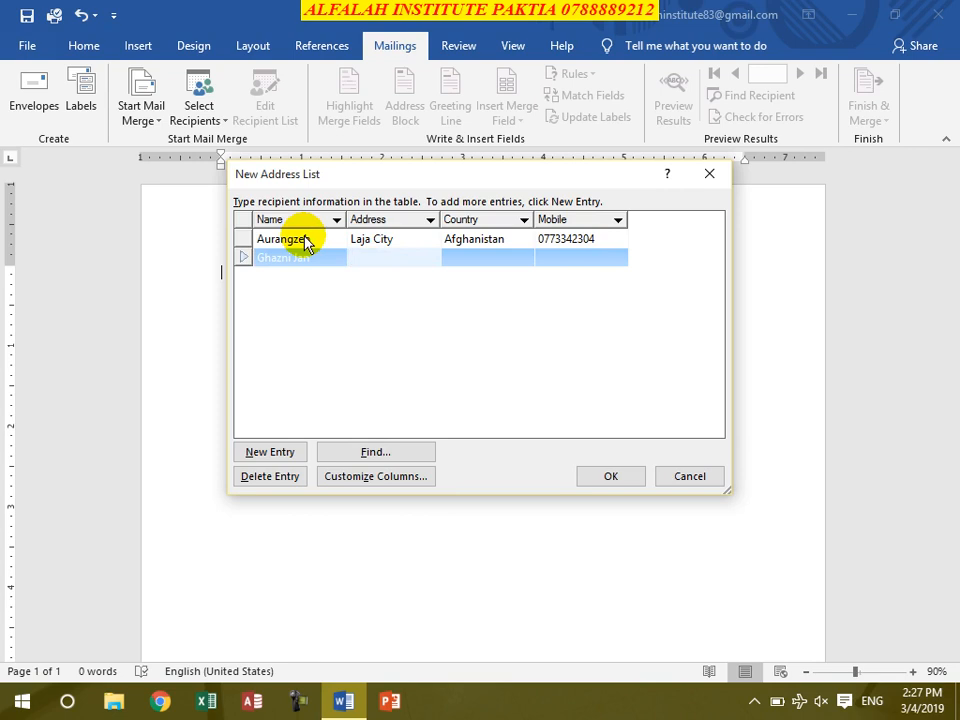
pyautogui.write('Gardez City')
pyautogui.press('Tab')
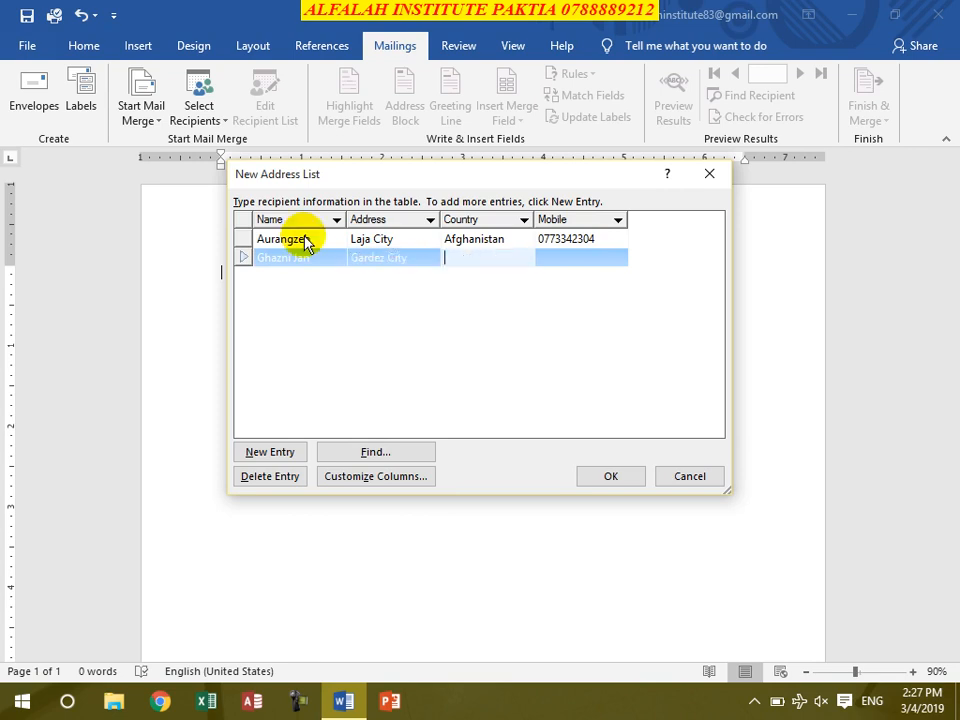
pyautogui.write('Afghanistan')
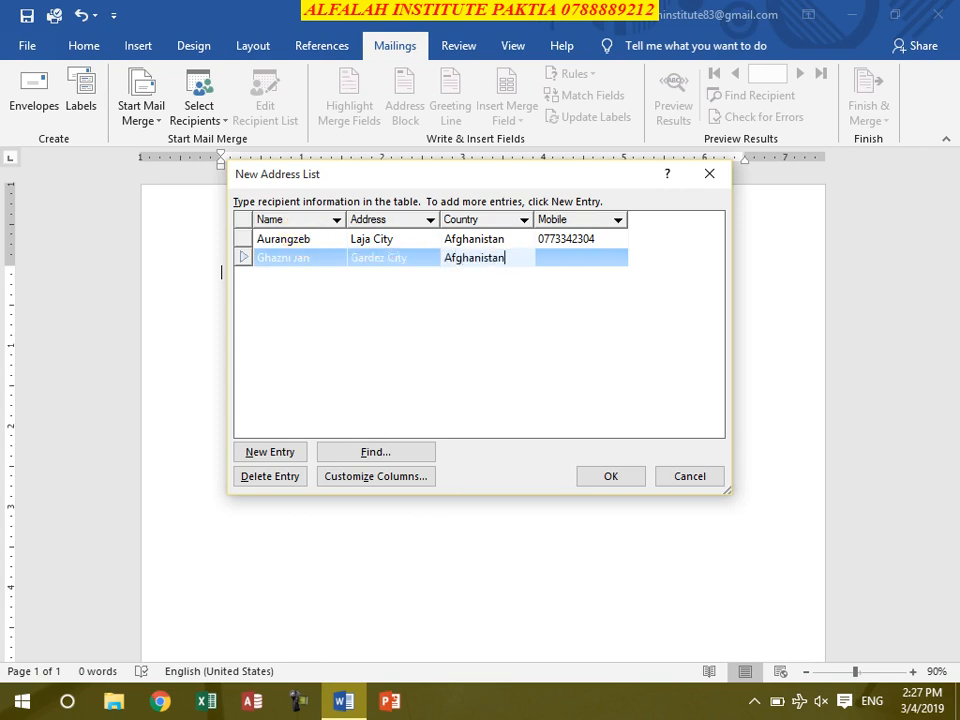
pyautogui.press('Tab')
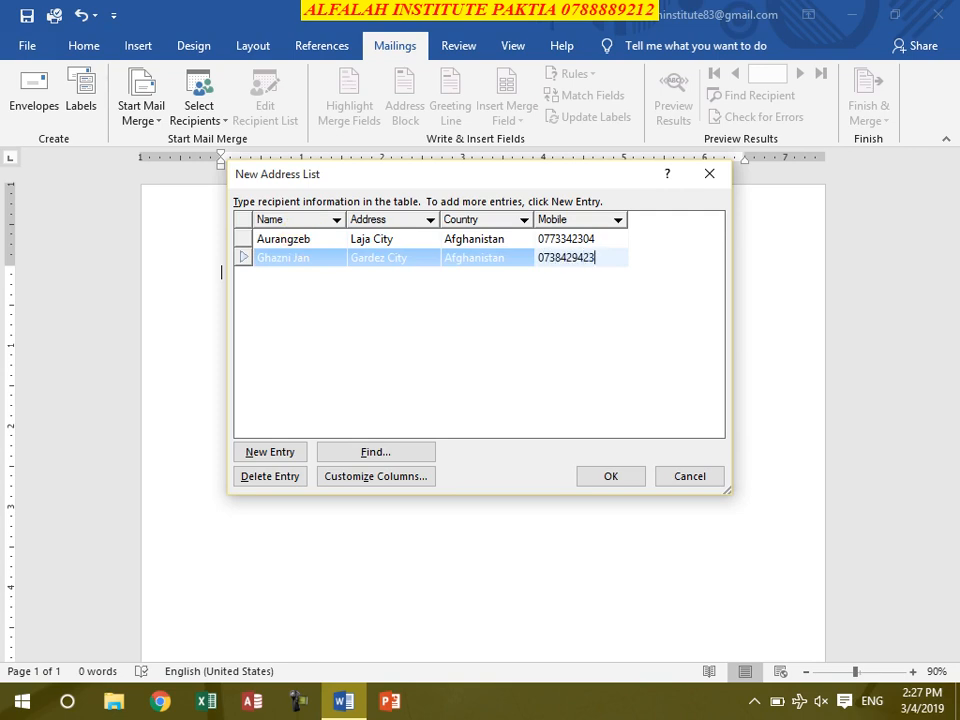
pyautogui.press('Tab')
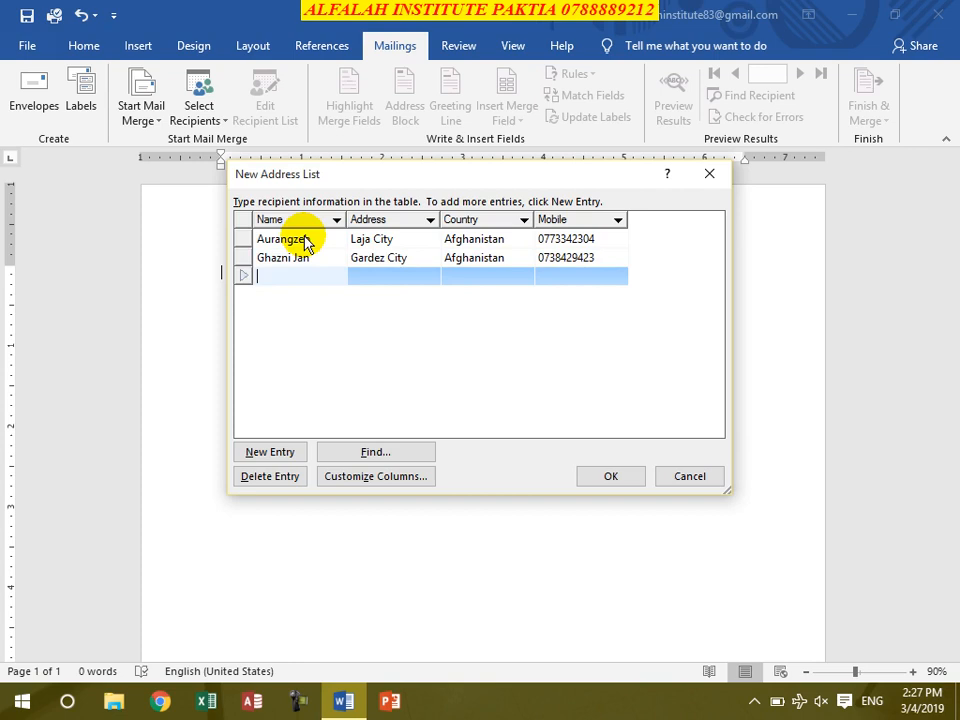
# Step: Add a third recipient's name from Kabul, Afghanistan, with their mobile number
pyautogui.write('Karim')
pyautogui.press('Tab')
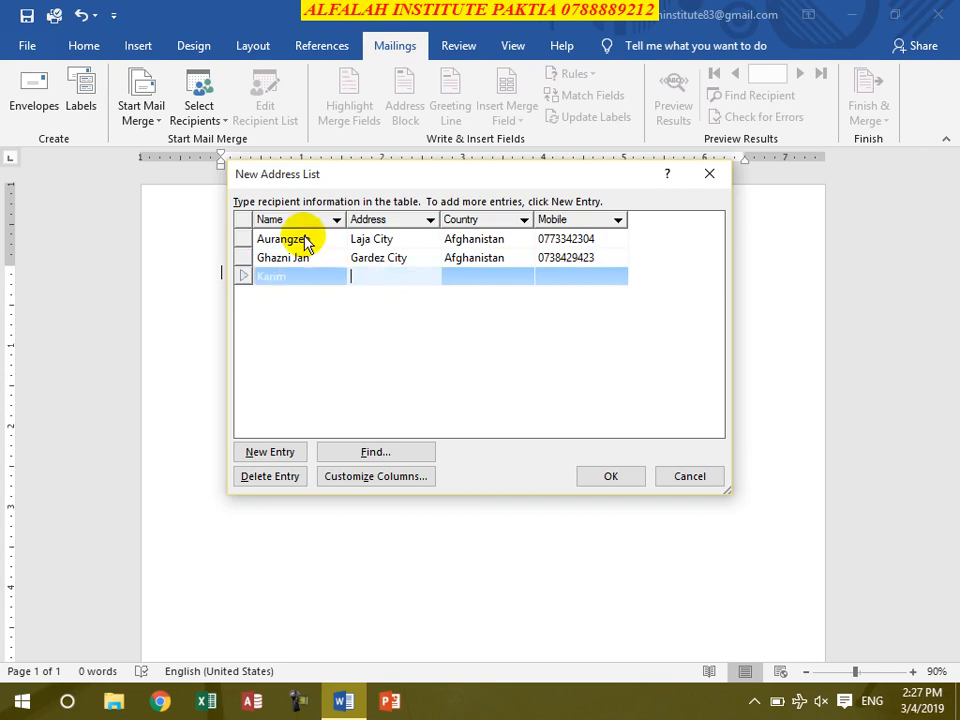
pyautogui.write('Kabul')
pyautogui.press('Tab')
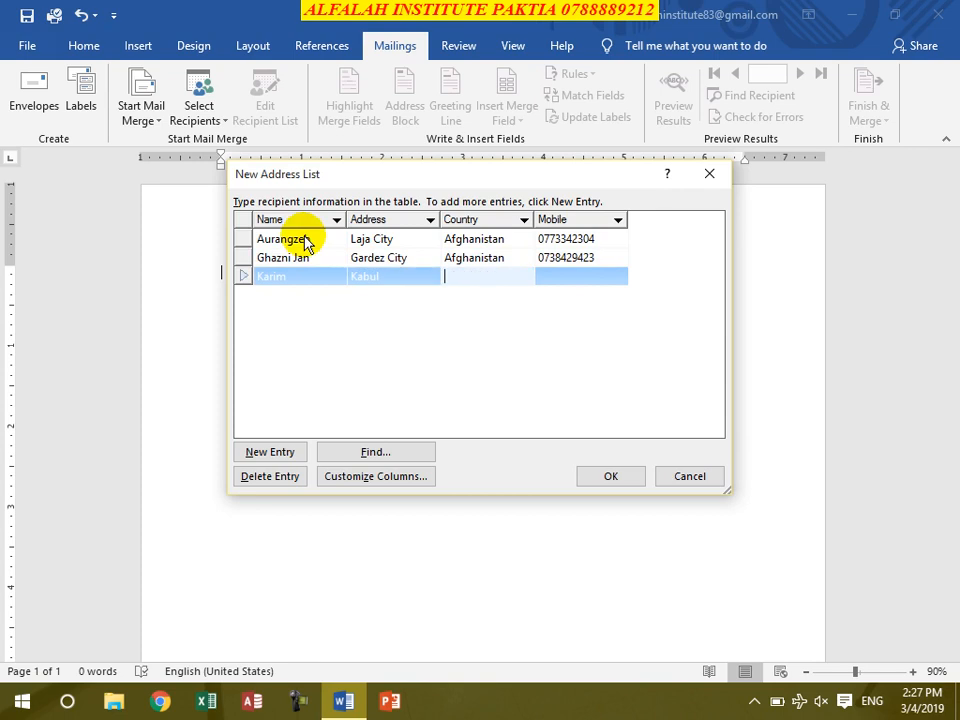
pyautogui.write('Afghanistan')
pyautogui.press('Tab')
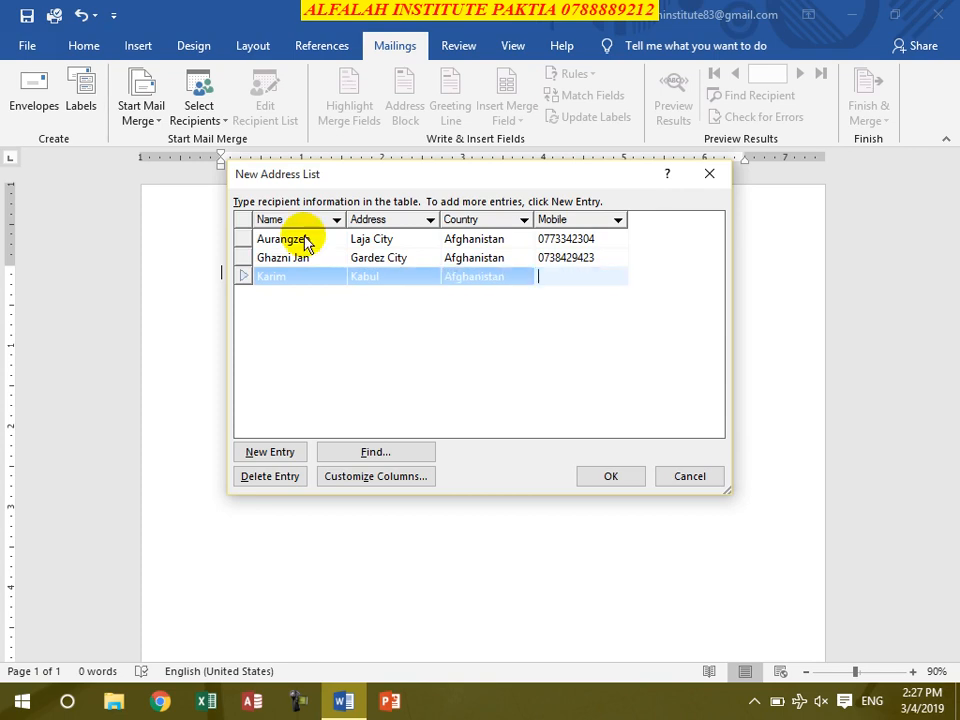
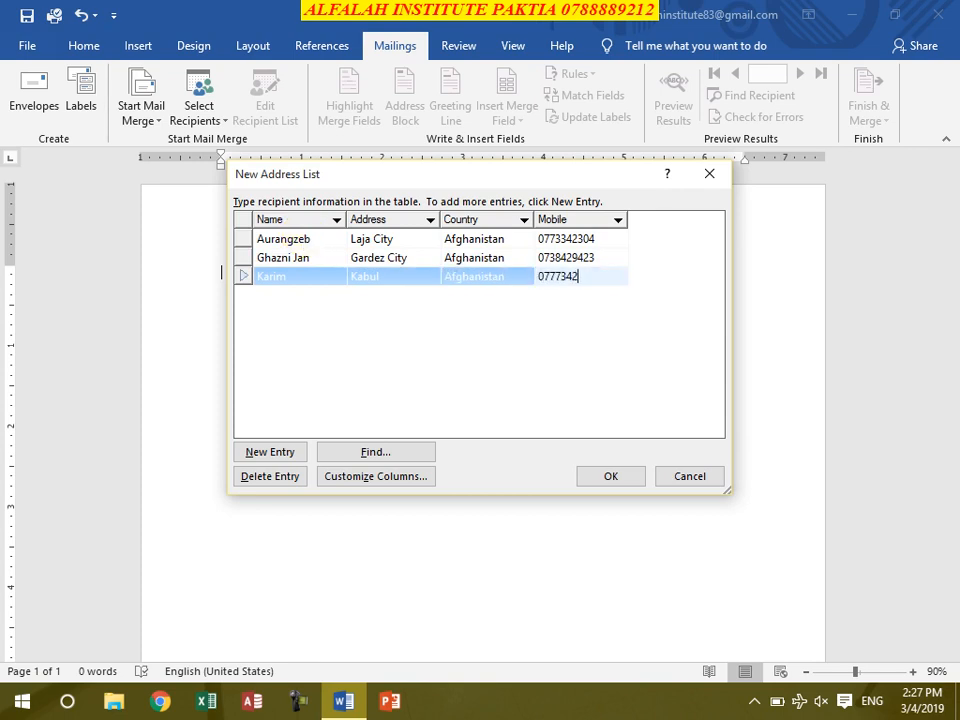
pyautogui.press('Tab')
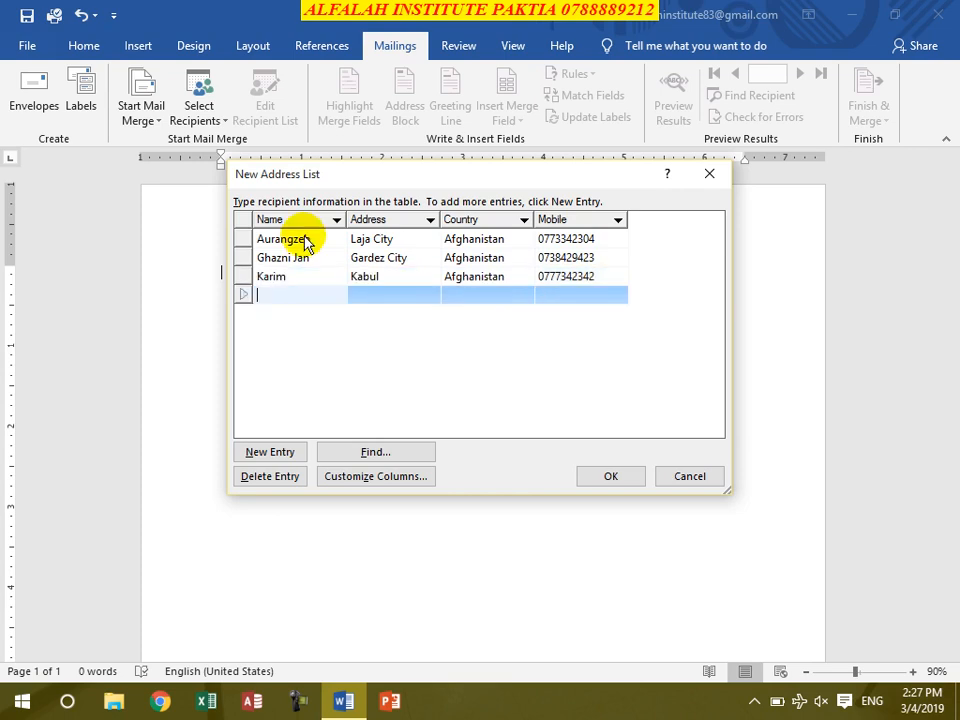
# Step: Add a fourth recipient's name from Tehran, Iran, with their mobile number
pyautogui.write('Sal')
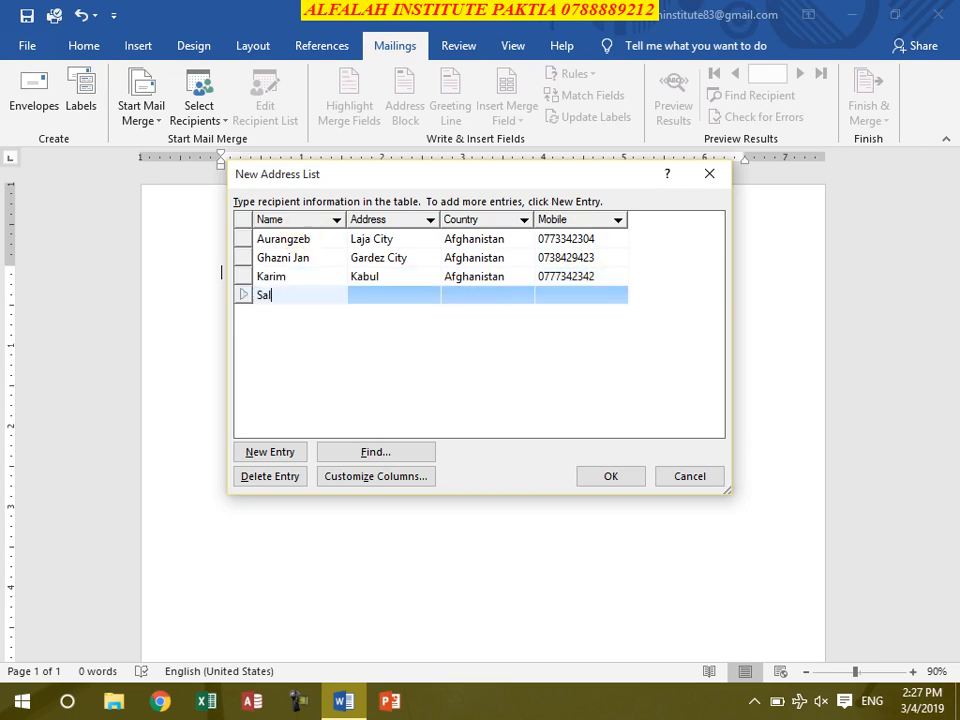
pyautogui.write('im')
pyautogui.press('Tab')
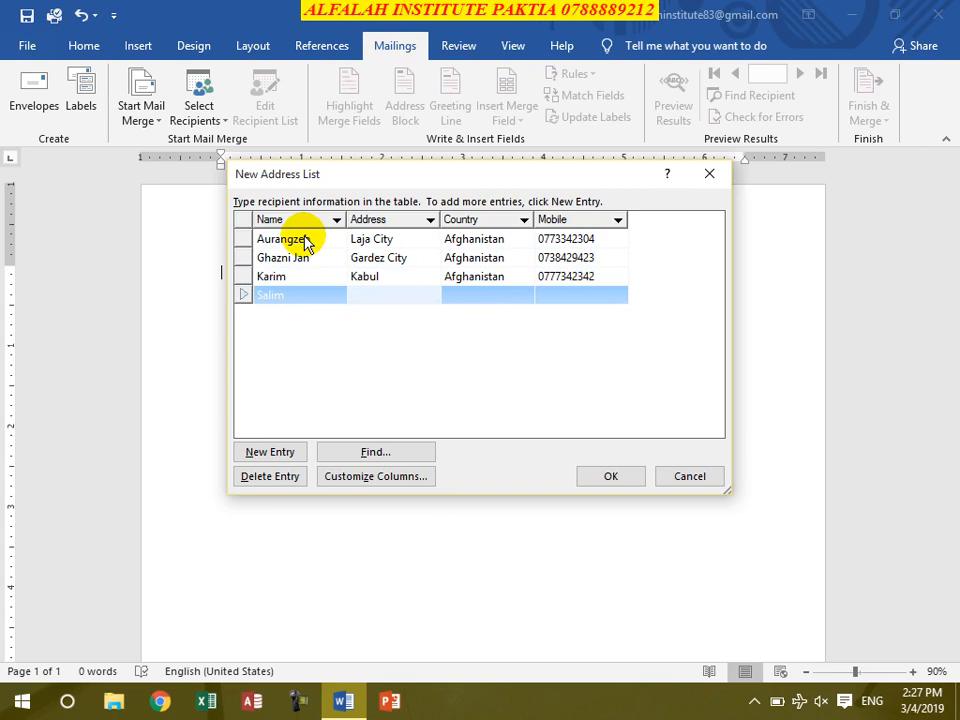
pyautogui.write('Tehra')
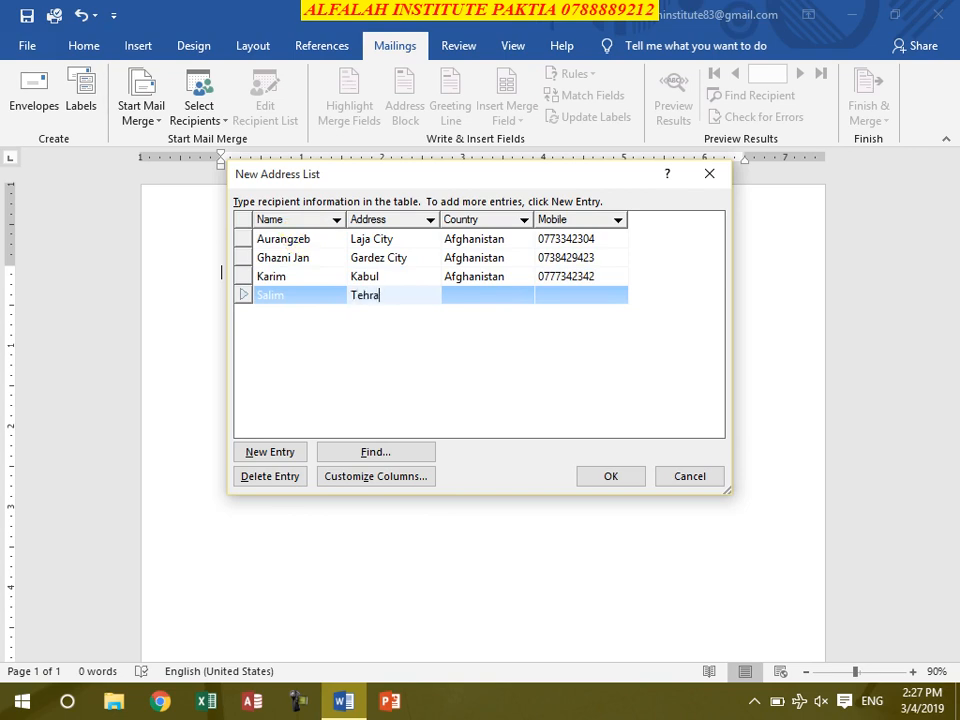
pyautogui.write('n')
pyautogui.press('Tab')
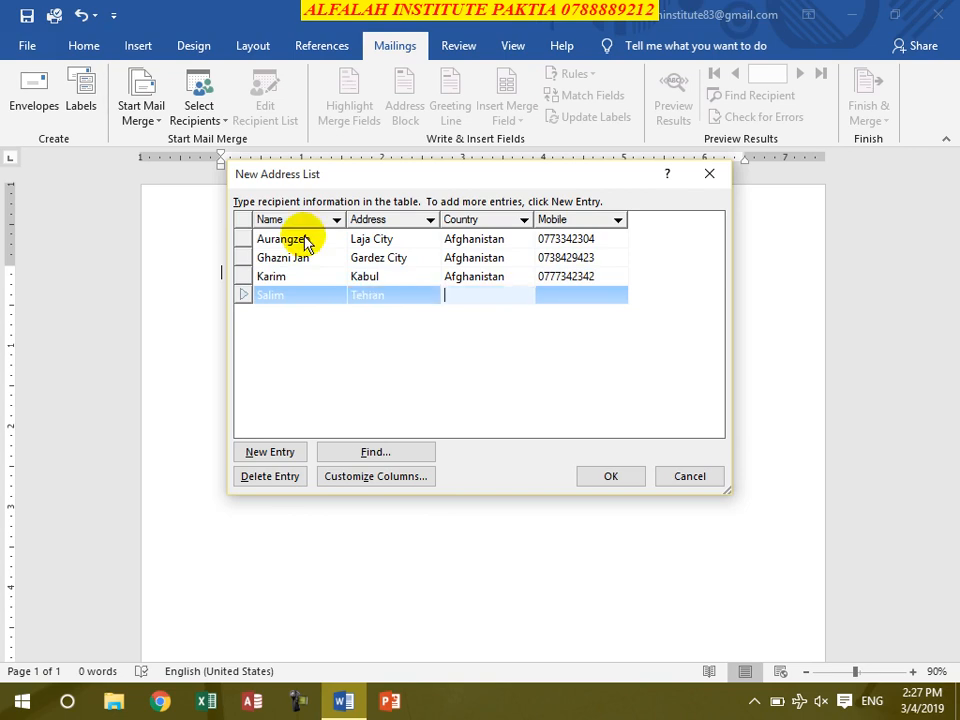
pyautogui.write('Iran')
pyautogui.press('Tab')
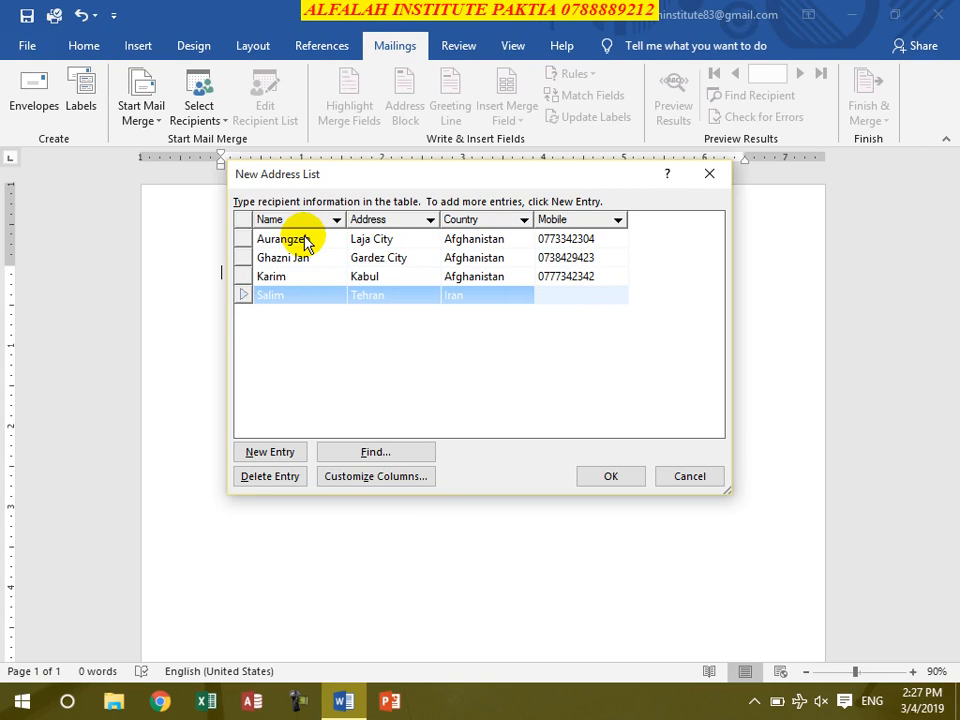
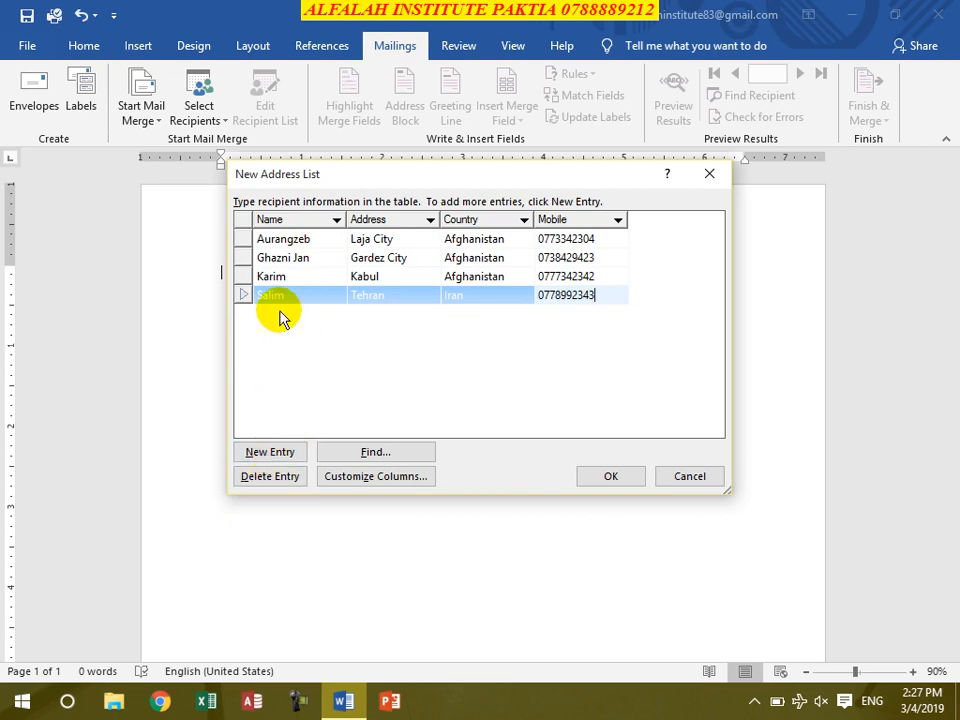
# Step: Add a new entry with a name, 'NalalAbad city', 'Afghanistna' and a mobile number
pyautogui.click(281, 452)
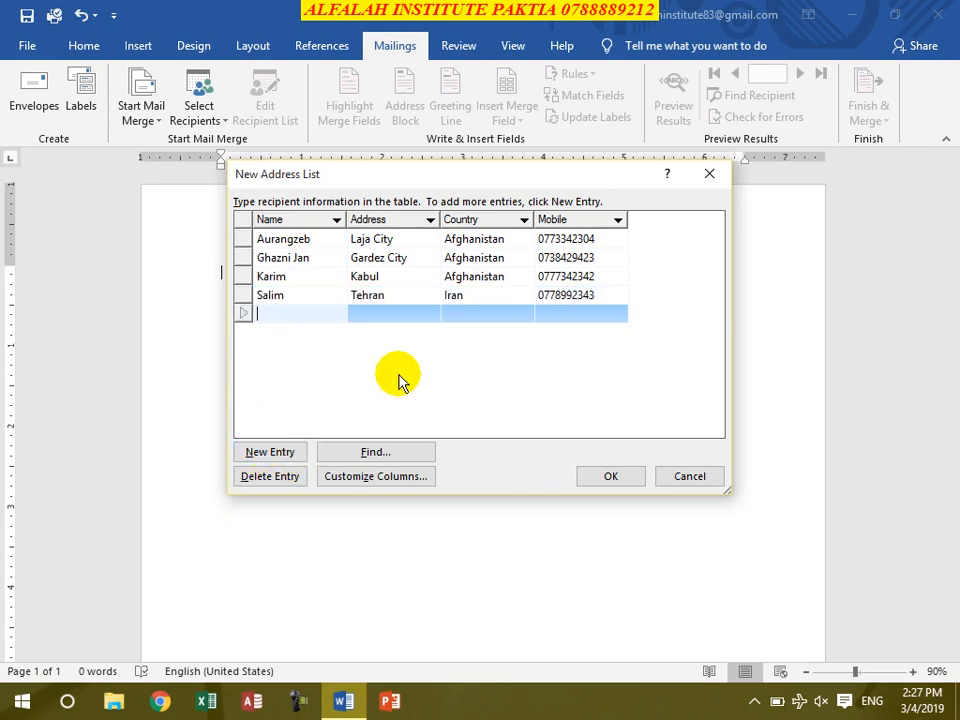
pyautogui.write('Ali')
pyautogui.press('Tab')
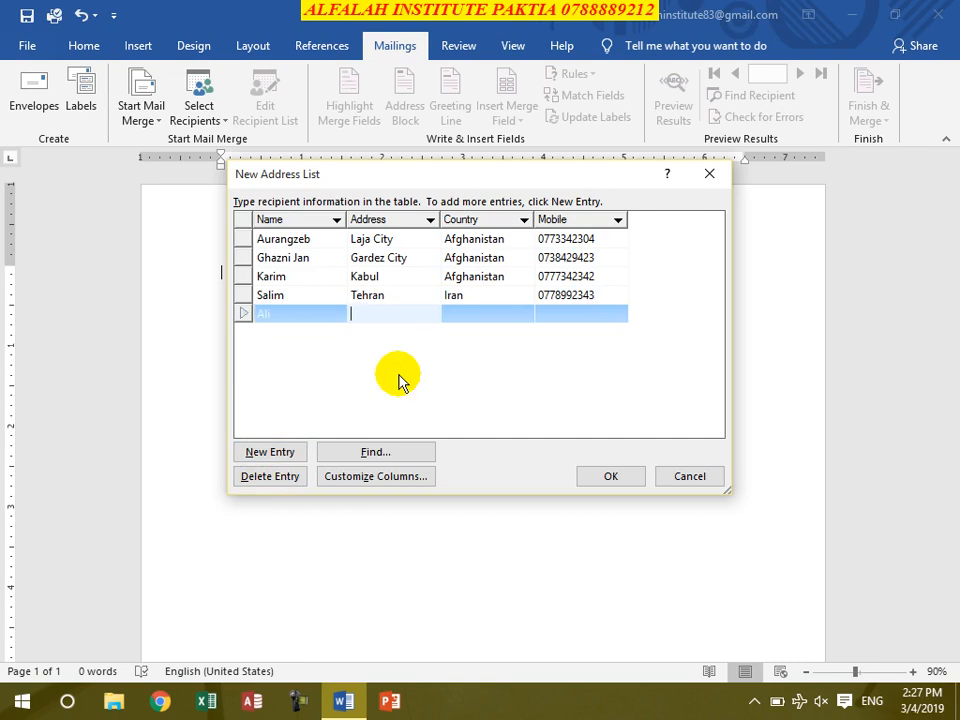
pyautogui.write('N')
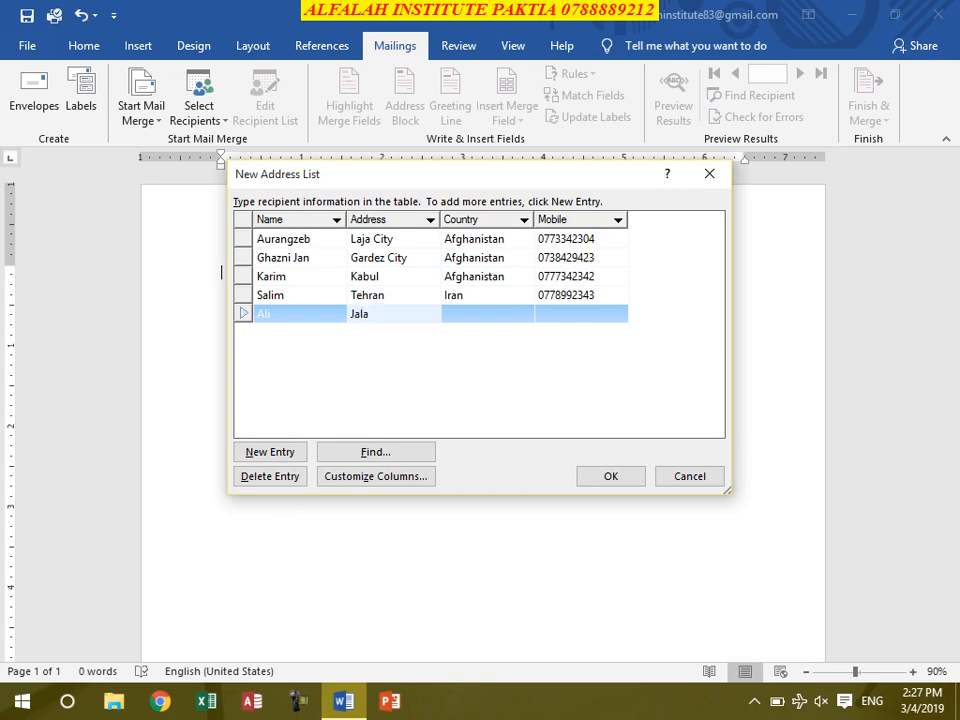
pyautogui.write('alalAbad city')
pyautogui.press('Tab')
pyautogui.write('Afghanistna')
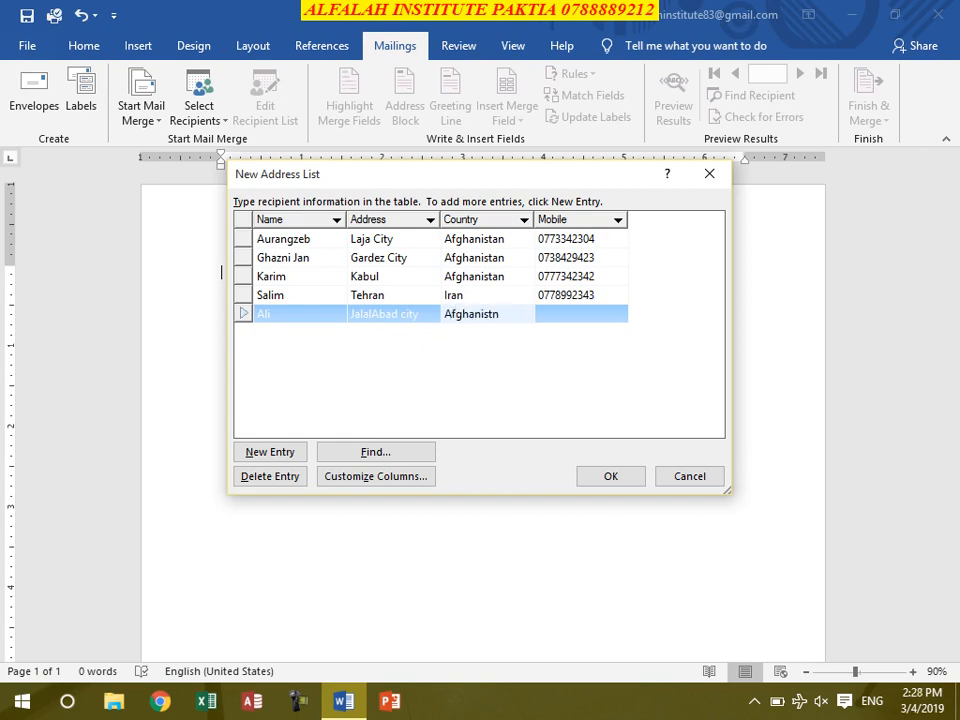
pyautogui.press('Tab')
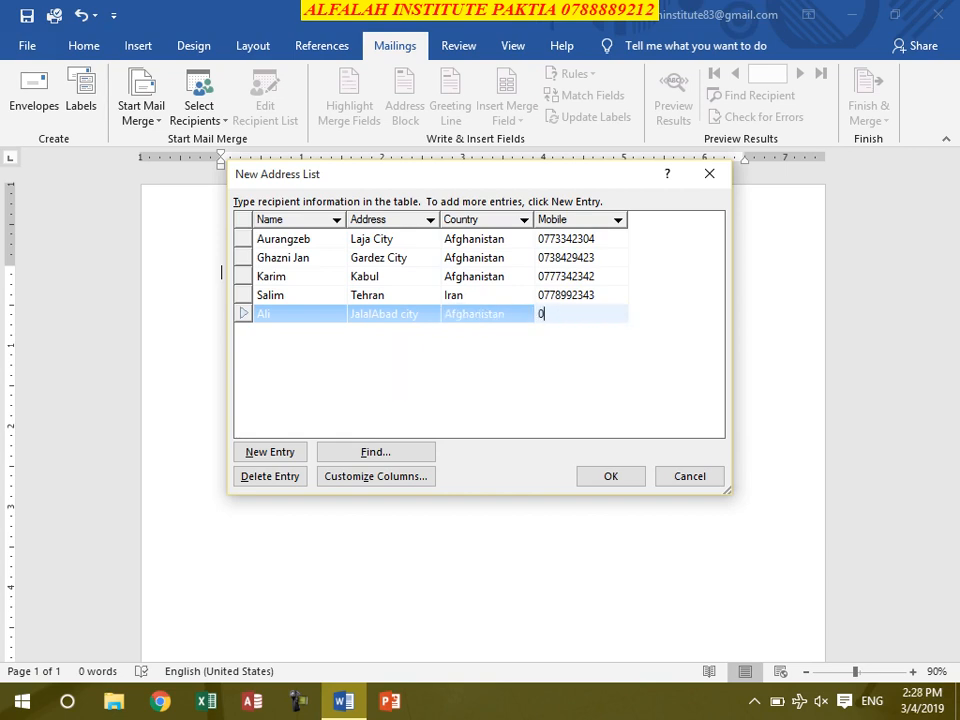
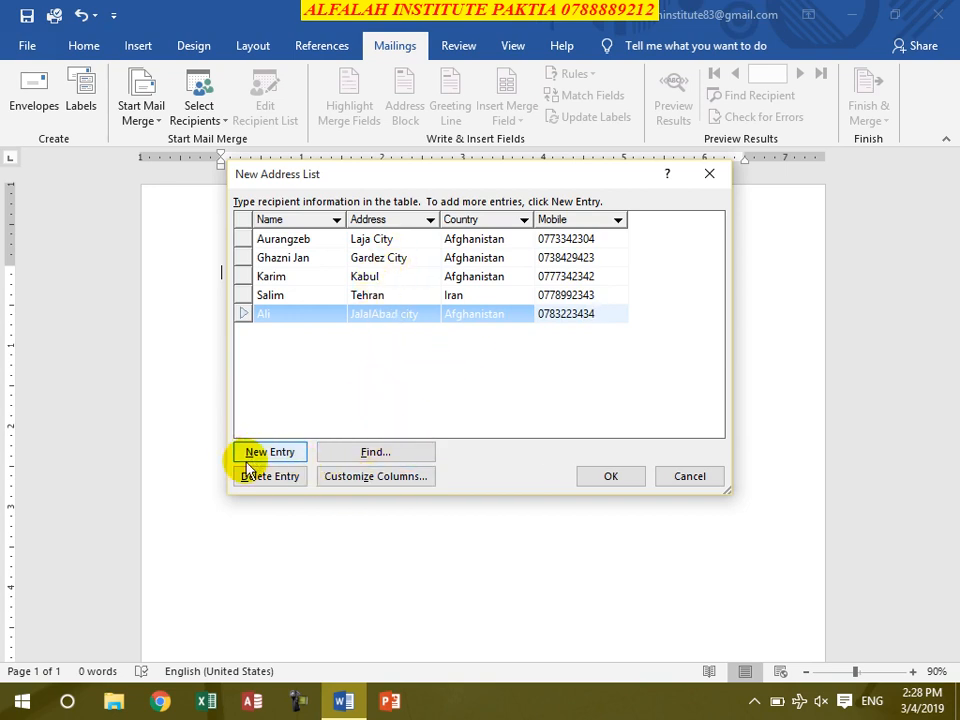
# Step: Find the entry matching 'ka', searching only the Name field, then close the search
pyautogui.click(368, 452)
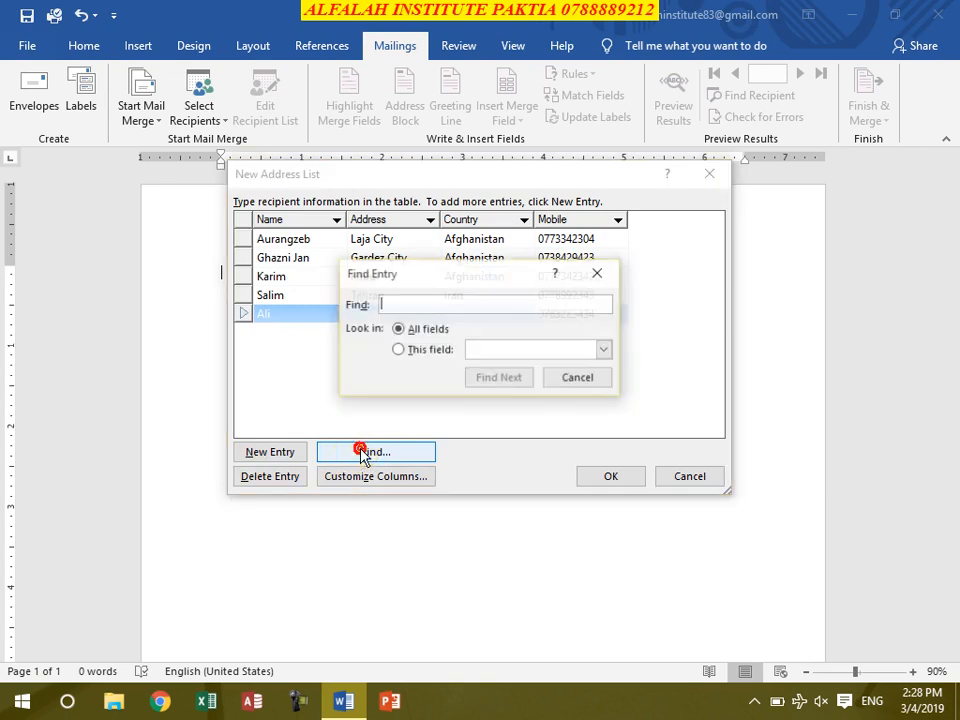
pyautogui.click(394, 303)
pyautogui.write('karim')
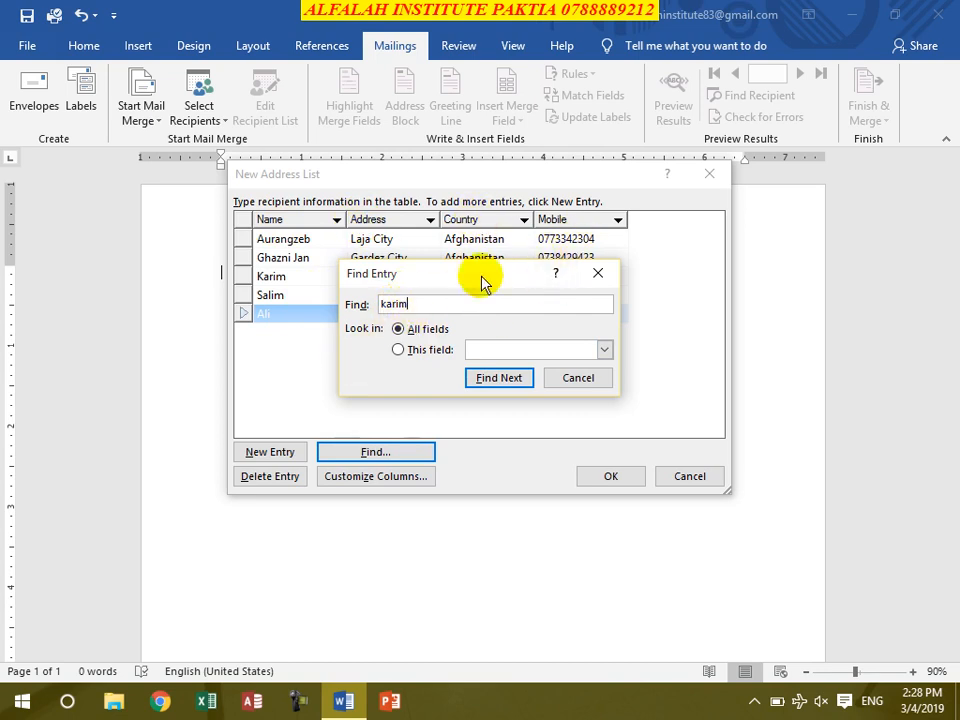
pyautogui.click(430, 349)
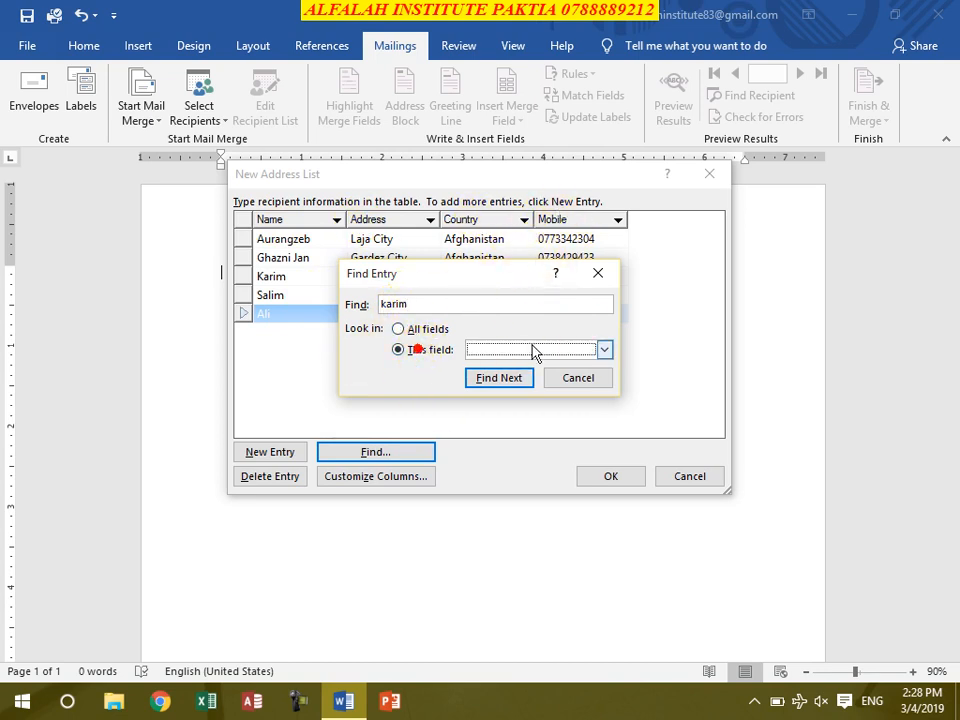
pyautogui.click(536, 350)
pyautogui.click(485, 366)
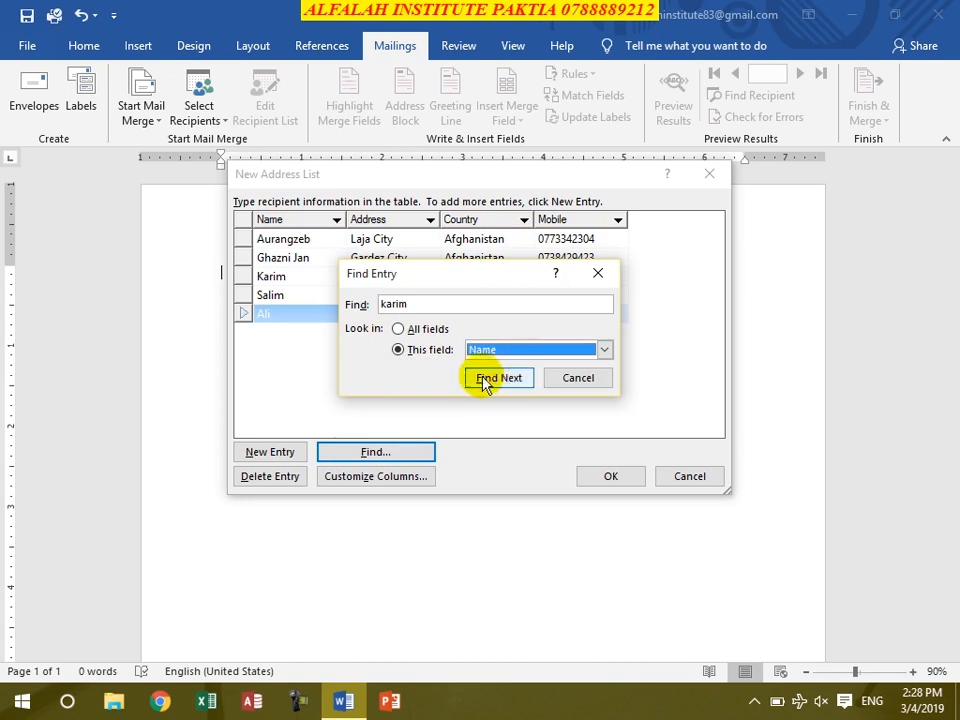
pyautogui.click(495, 379)
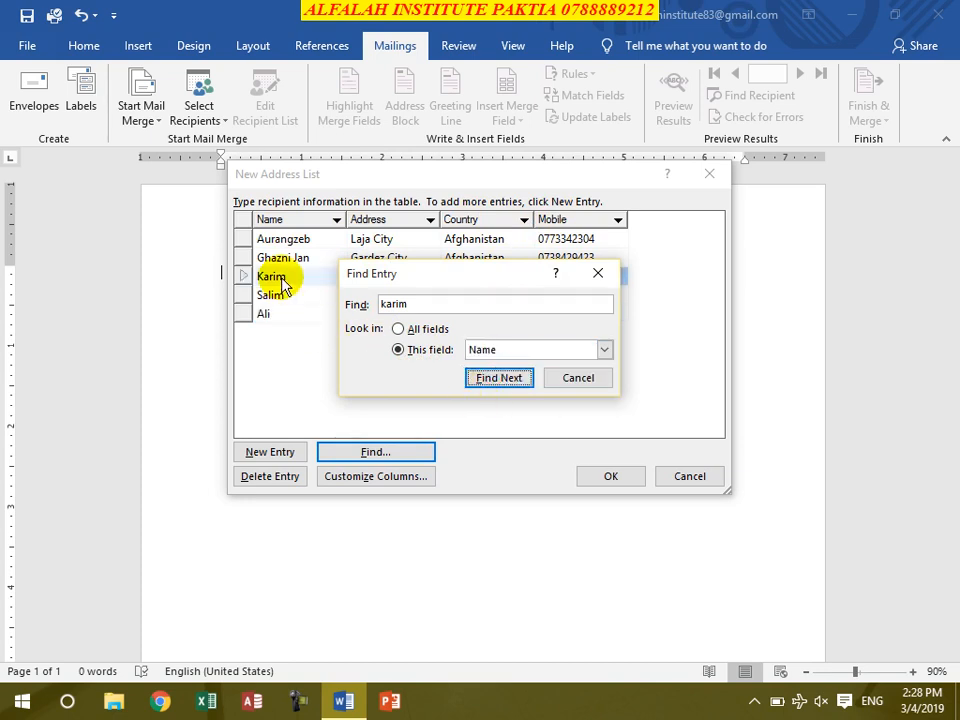
pyautogui.click(572, 378)
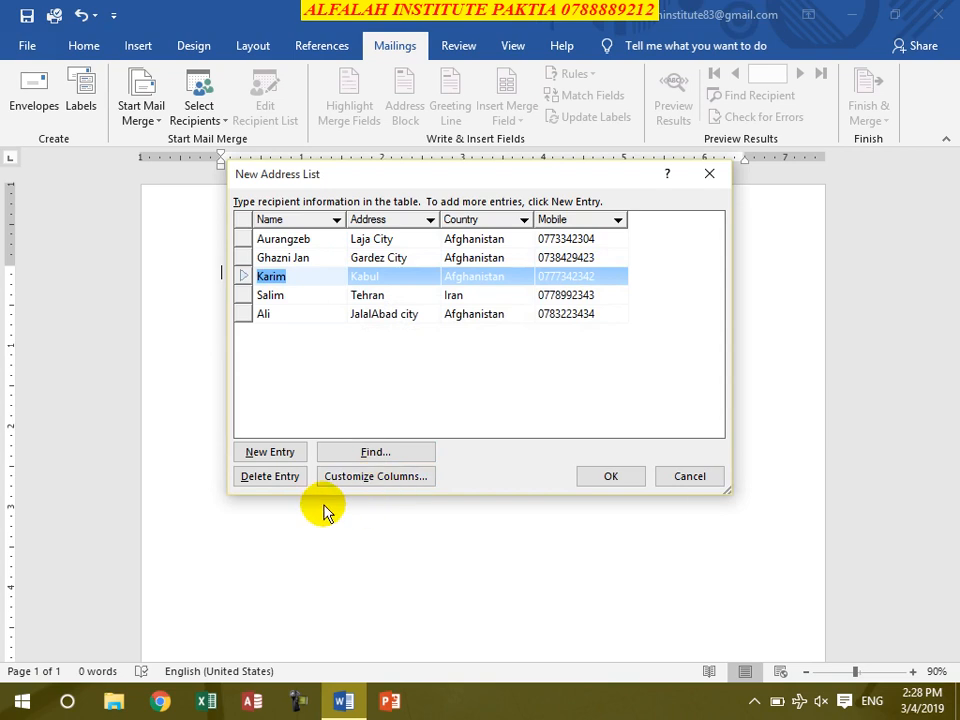
# Step: Add a junk entry 'dsfsd'/'sdf', delete it with confirmation, and accept the list with OK
pyautogui.click(264, 314)
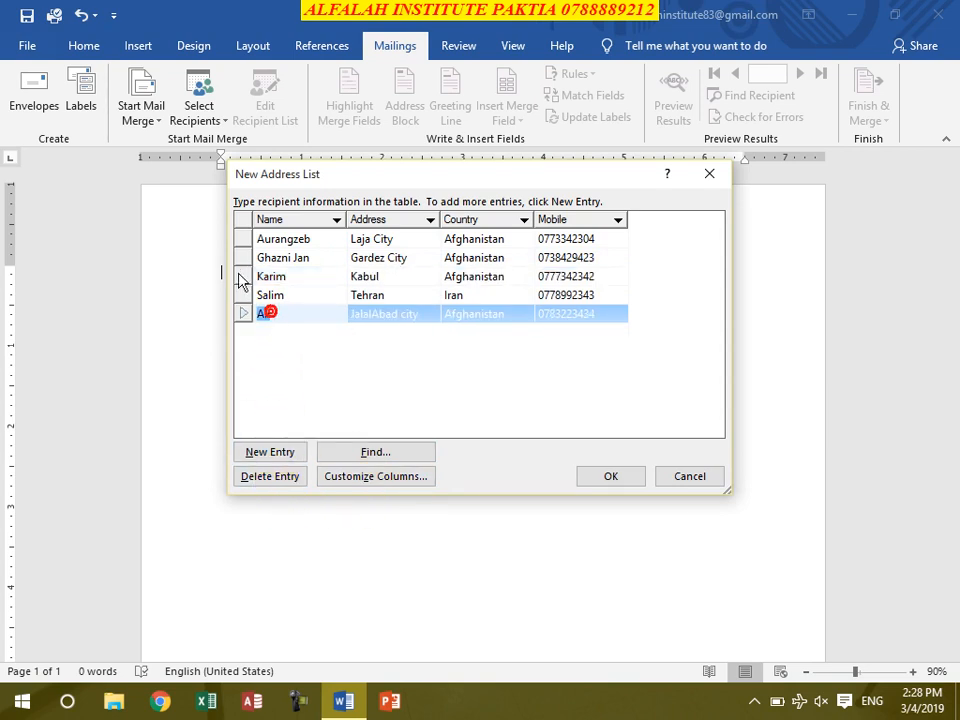
pyautogui.click(268, 452)
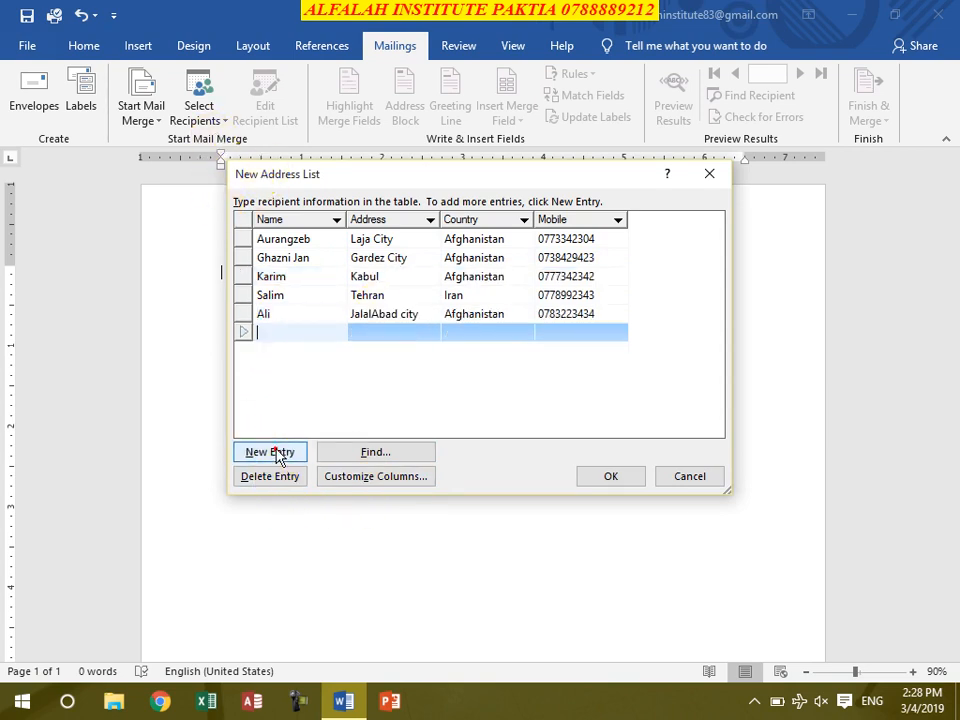
pyautogui.write('dsfsd')
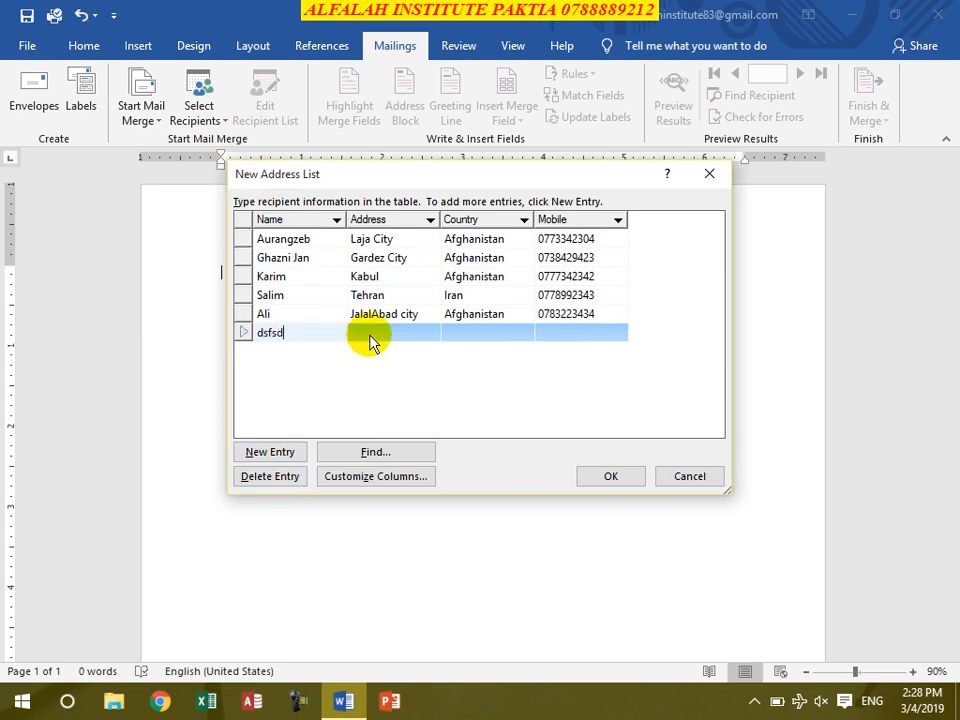
pyautogui.click(369, 333)
pyautogui.write('sdf')
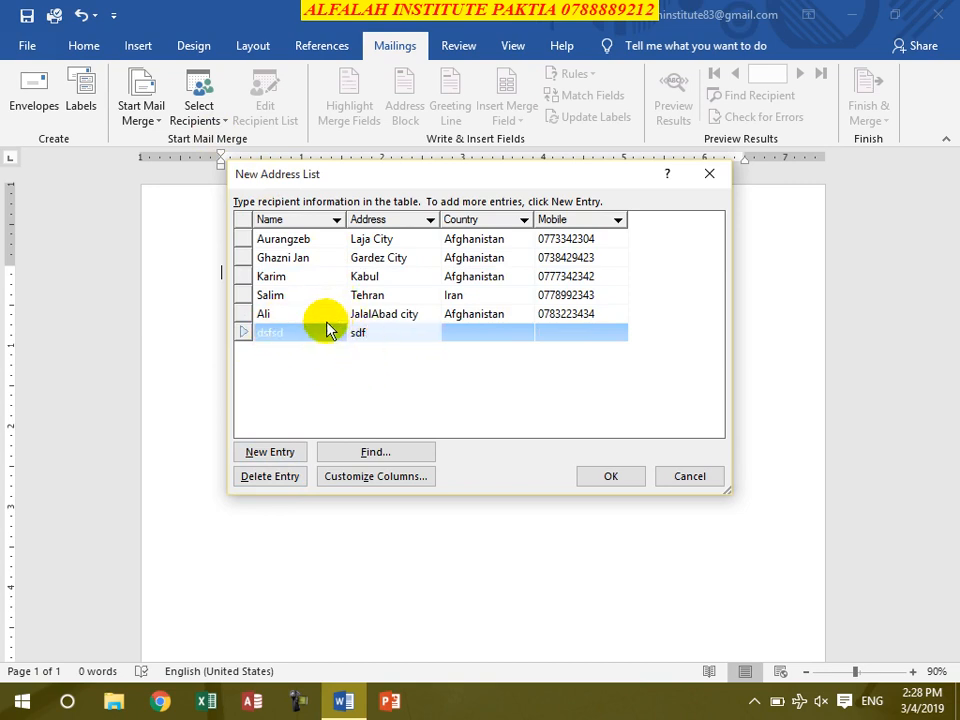
pyautogui.click(278, 477)
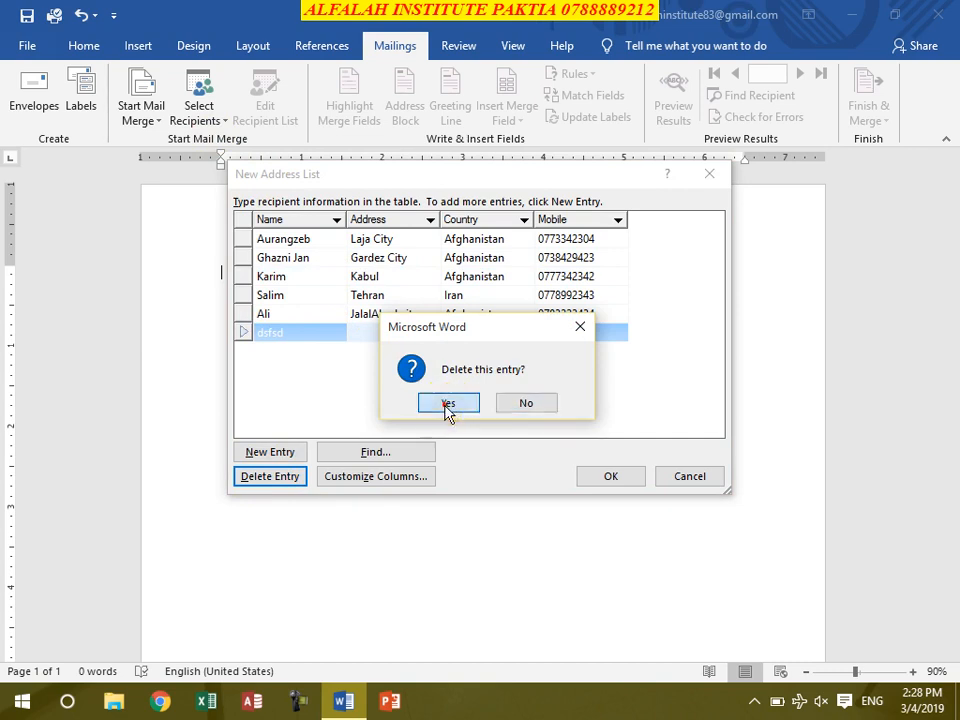
pyautogui.click(447, 405)
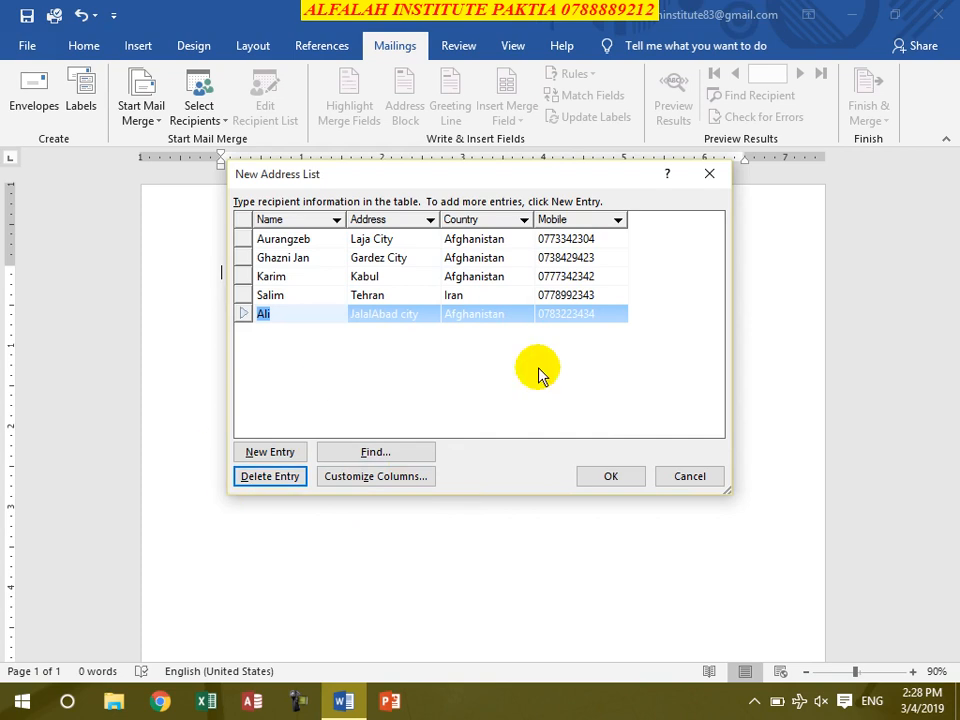
pyautogui.click(611, 478)
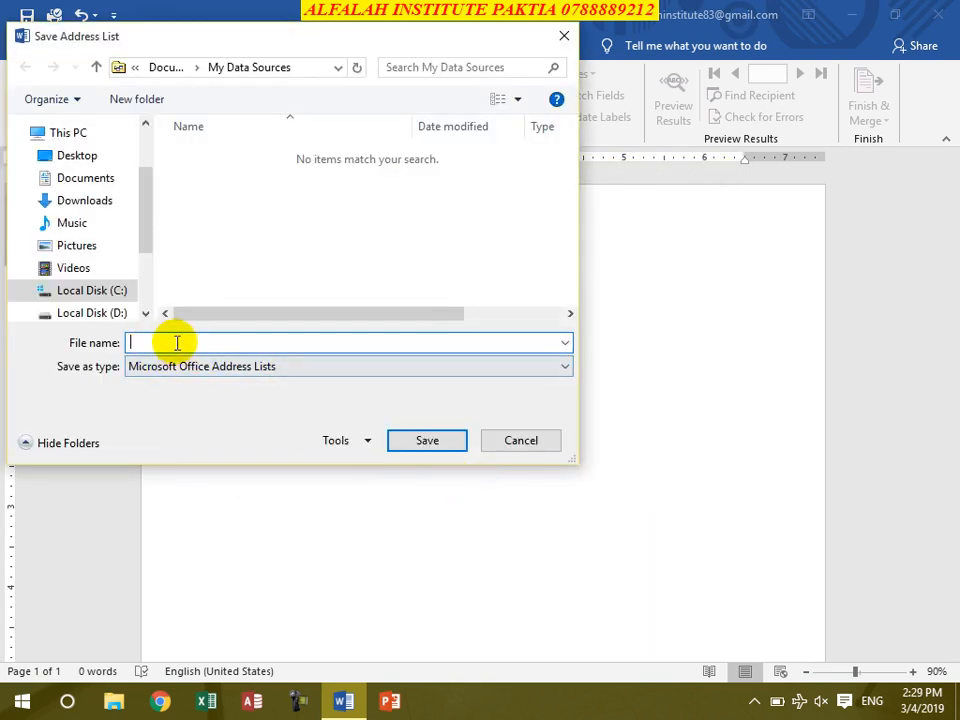
# Step: Give the address list file a name and save it in the chosen folder
pyautogui.write('Aurangze')
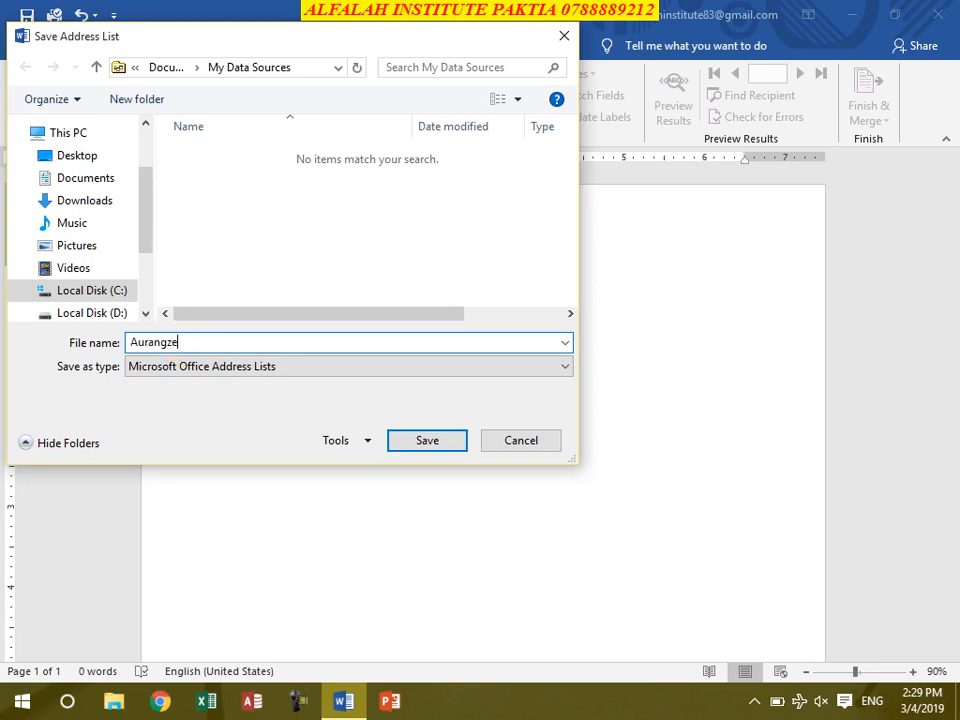
pyautogui.write('b List')
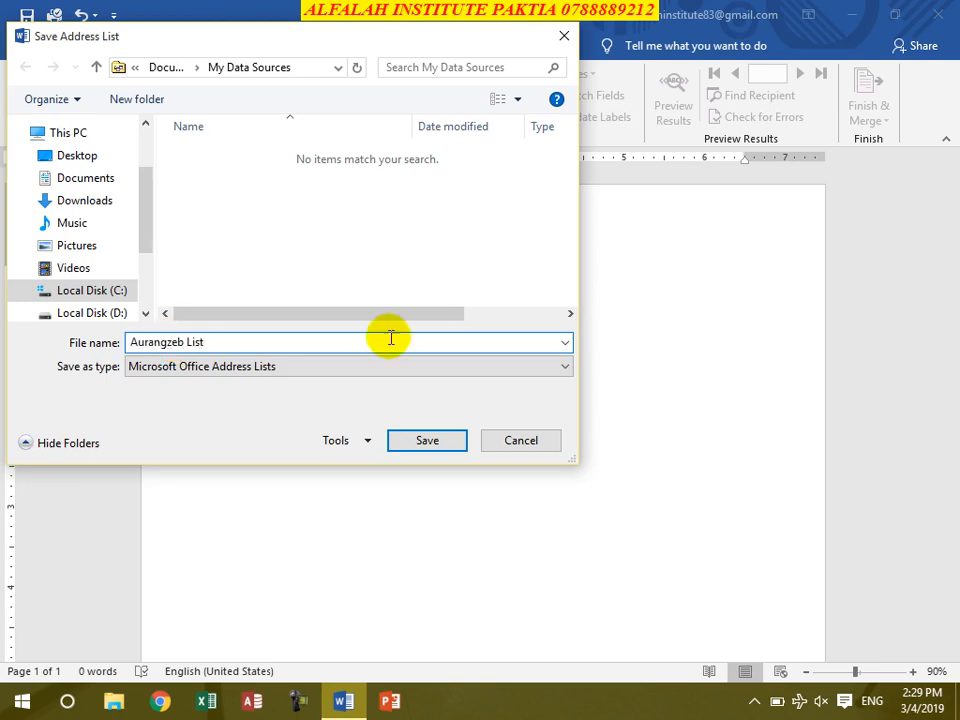
pyautogui.click(78, 180)
pyautogui.click(421, 440)
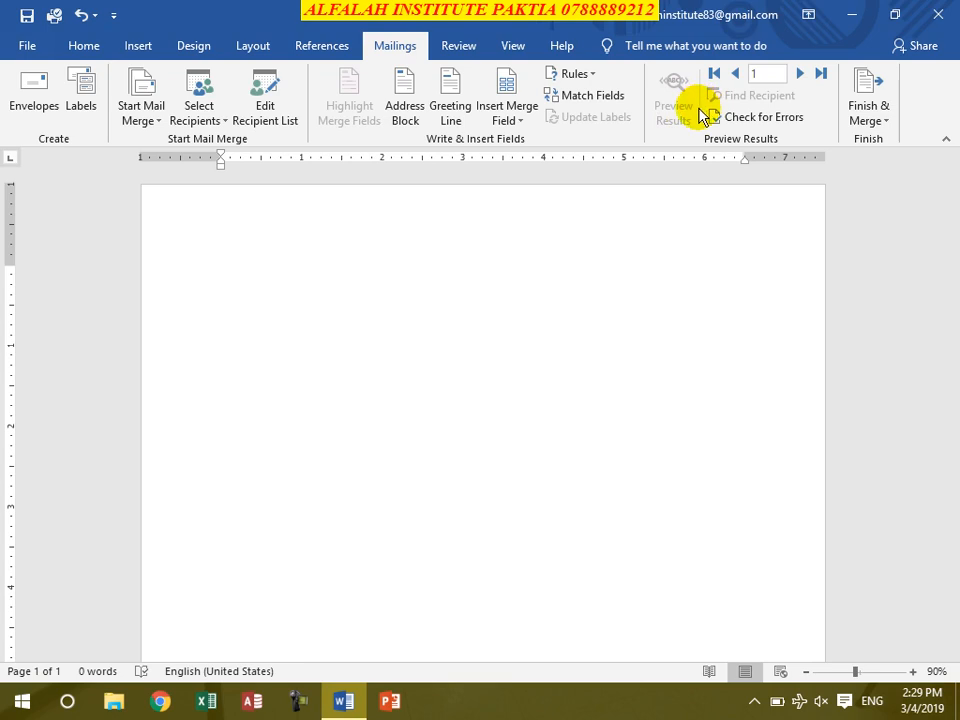
# Step: Open Edit Recipient List and toggle three recipients' checkboxes, leaving all five included
pyautogui.click(266, 110)
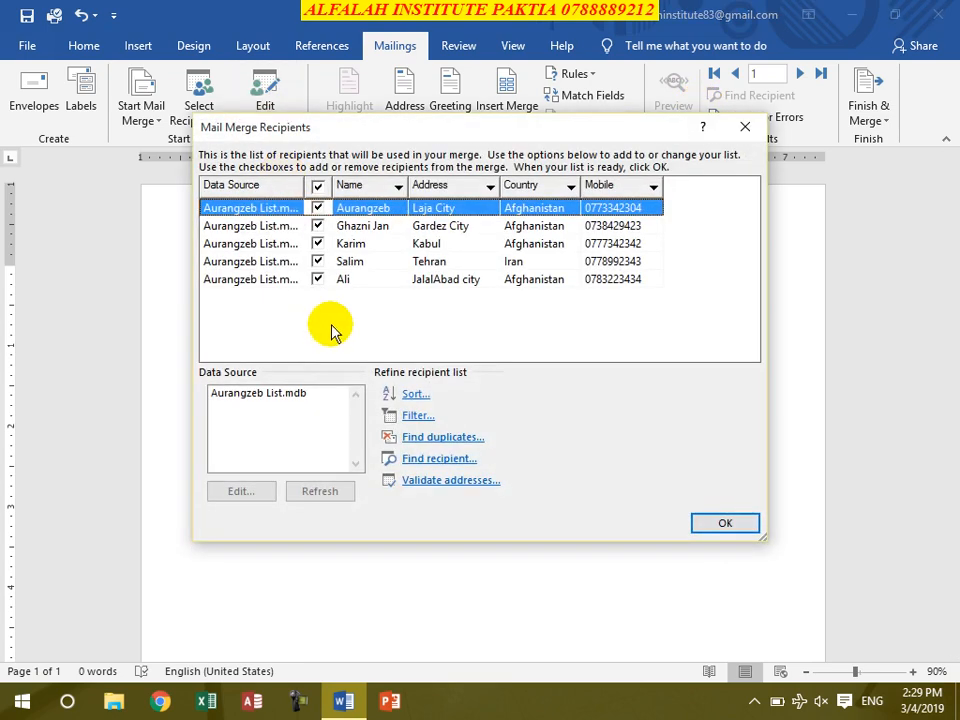
pyautogui.click(318, 226)
pyautogui.click(317, 244)
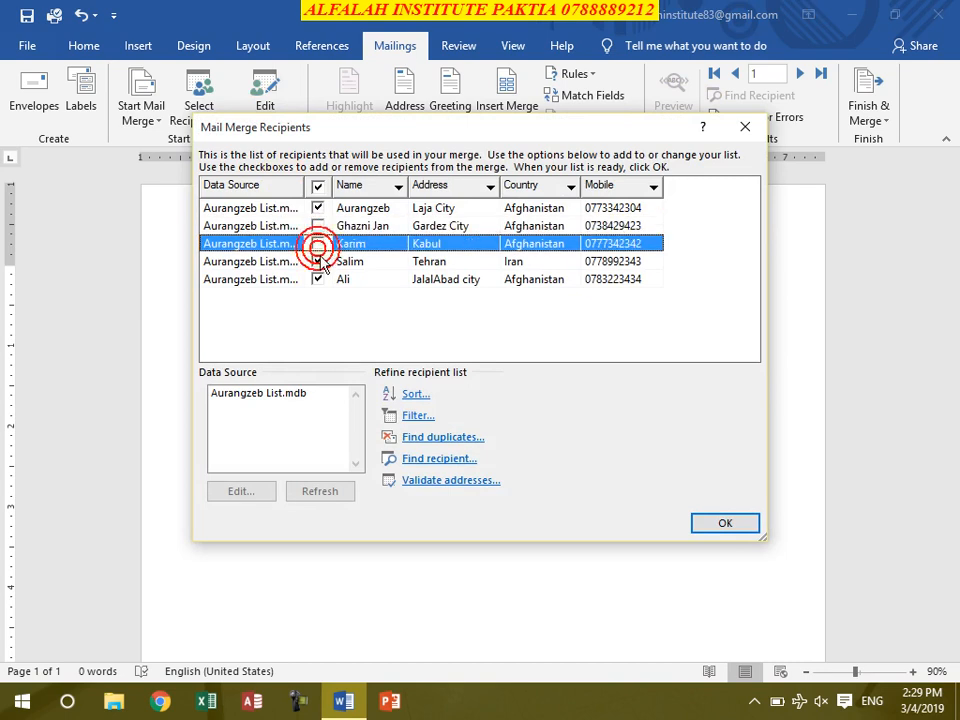
pyautogui.click(317, 279)
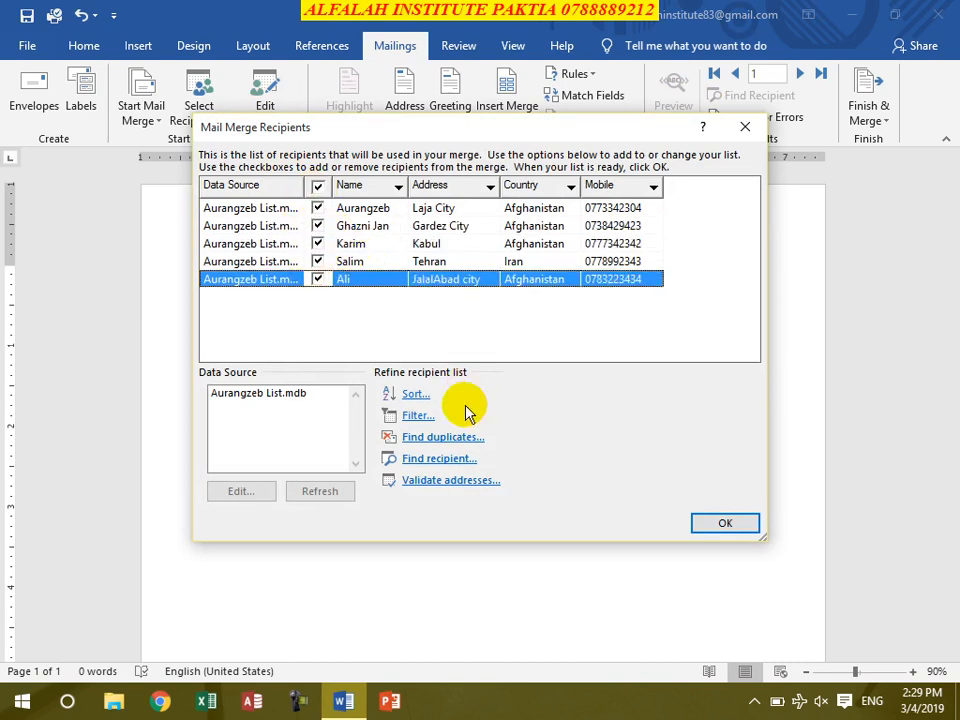
# Step: Sort the recipients by Name in ascending order, then bring up the Filter options
pyautogui.click(414, 397)
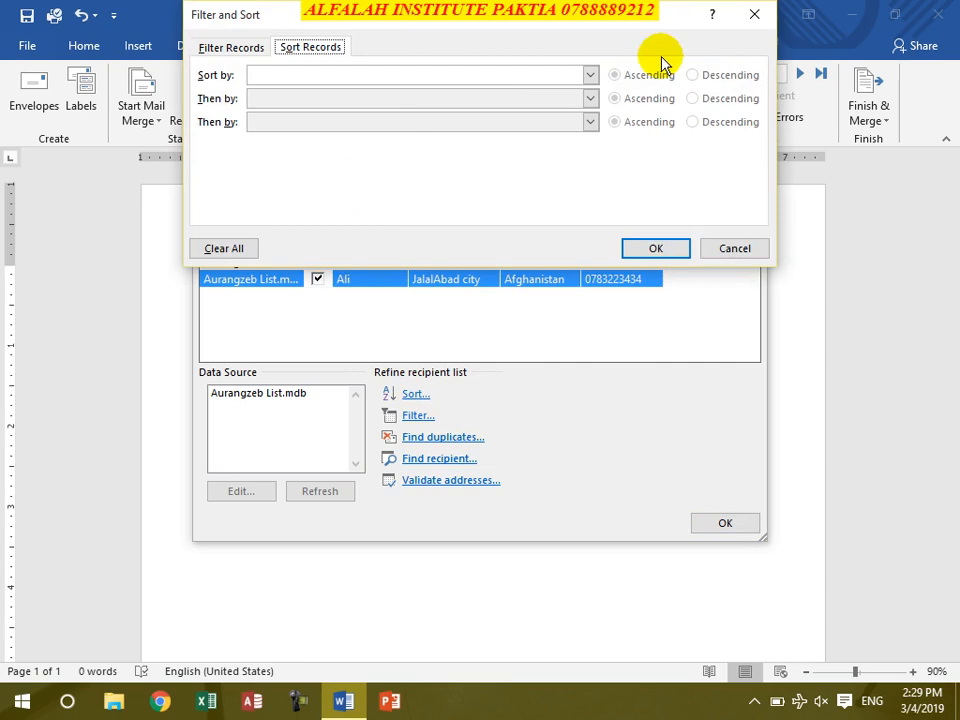
pyautogui.click(590, 75)
pyautogui.click(399, 105)
pyautogui.click(638, 76)
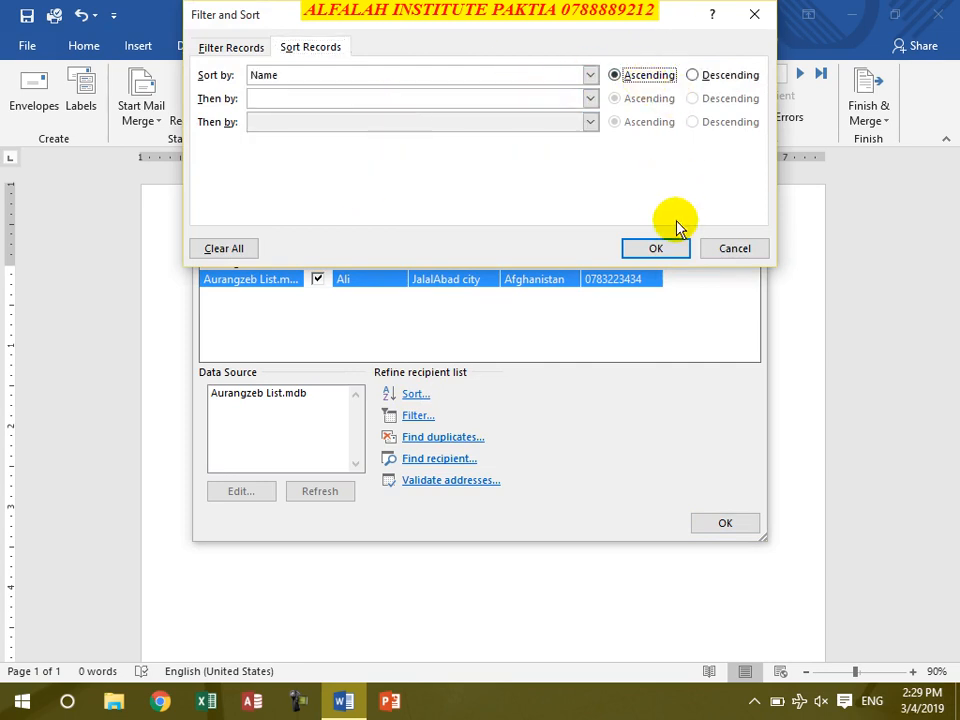
pyautogui.click(656, 249)
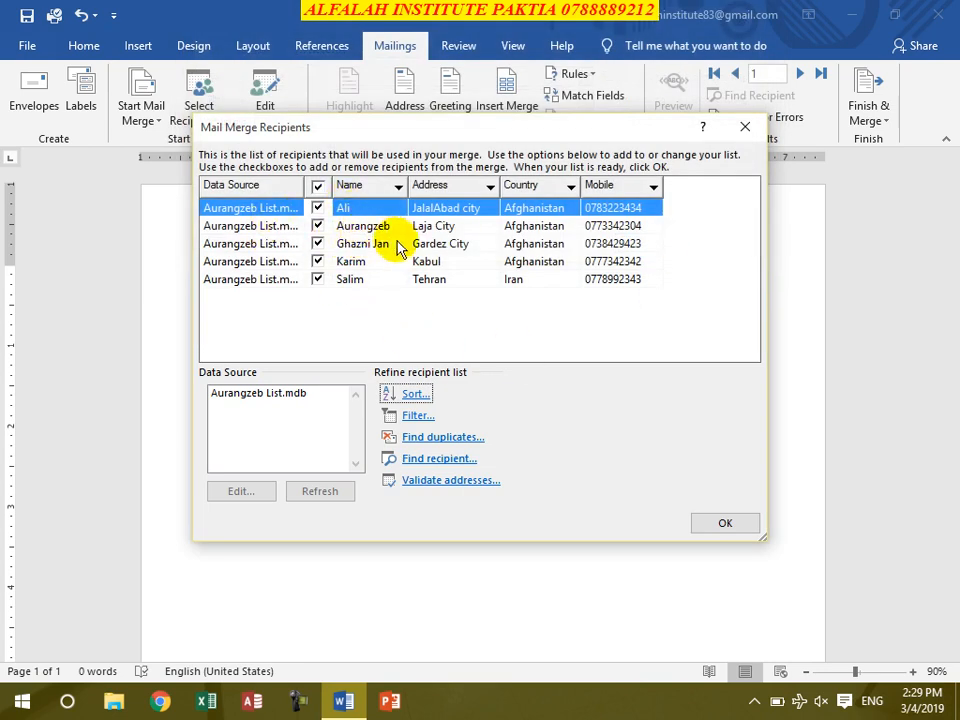
pyautogui.click(410, 418)
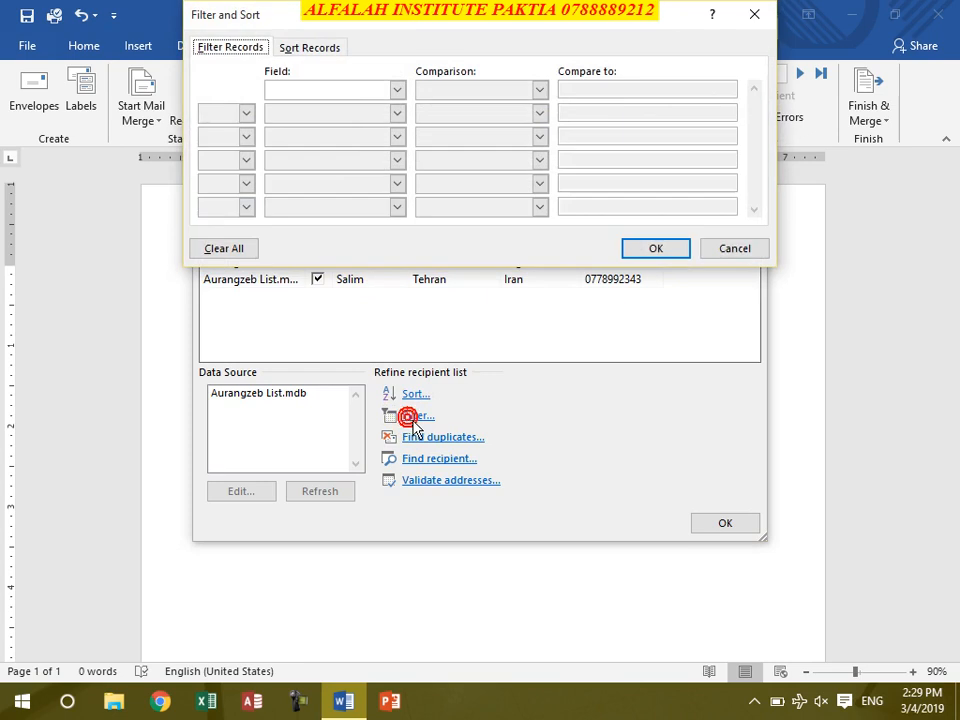
# Step: Pick Name as the filter field, then cancel the Filter and Sort dialog unapplied
pyautogui.click(397, 90)
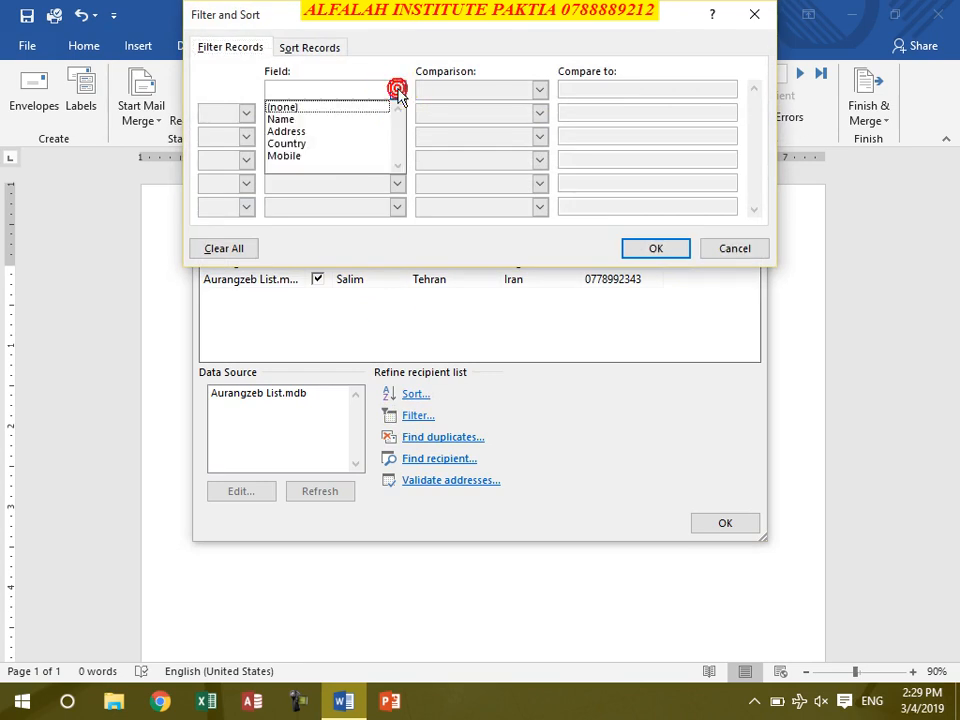
pyautogui.click(350, 121)
pyautogui.click(586, 91)
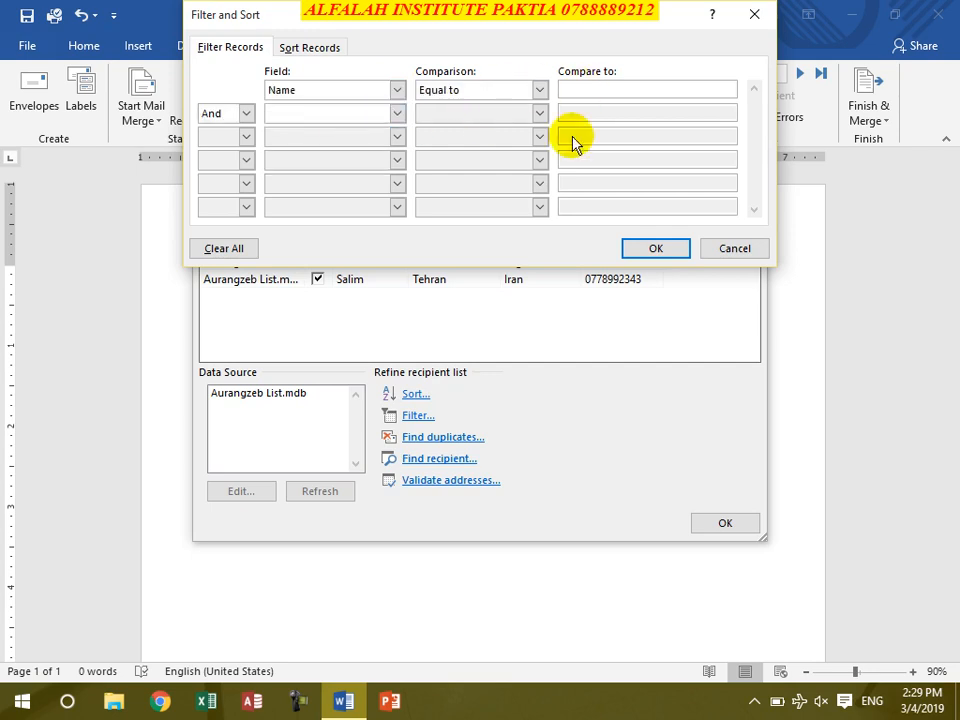
pyautogui.click(733, 250)
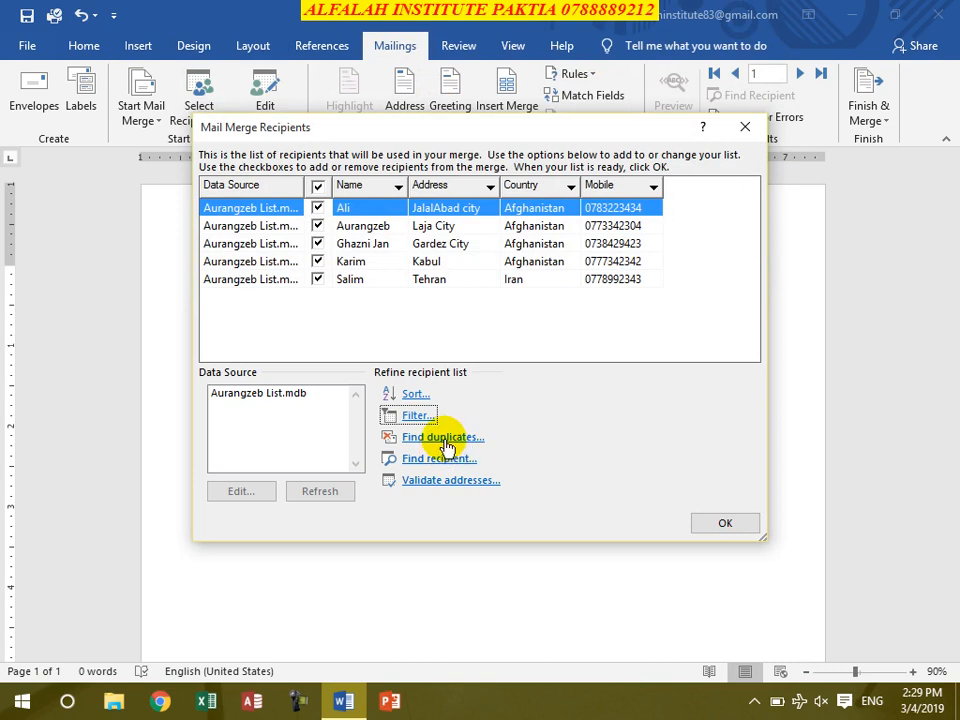
# Step: Run Find Duplicates, which finds none, and open then cancel Find recipient
pyautogui.click(446, 440)
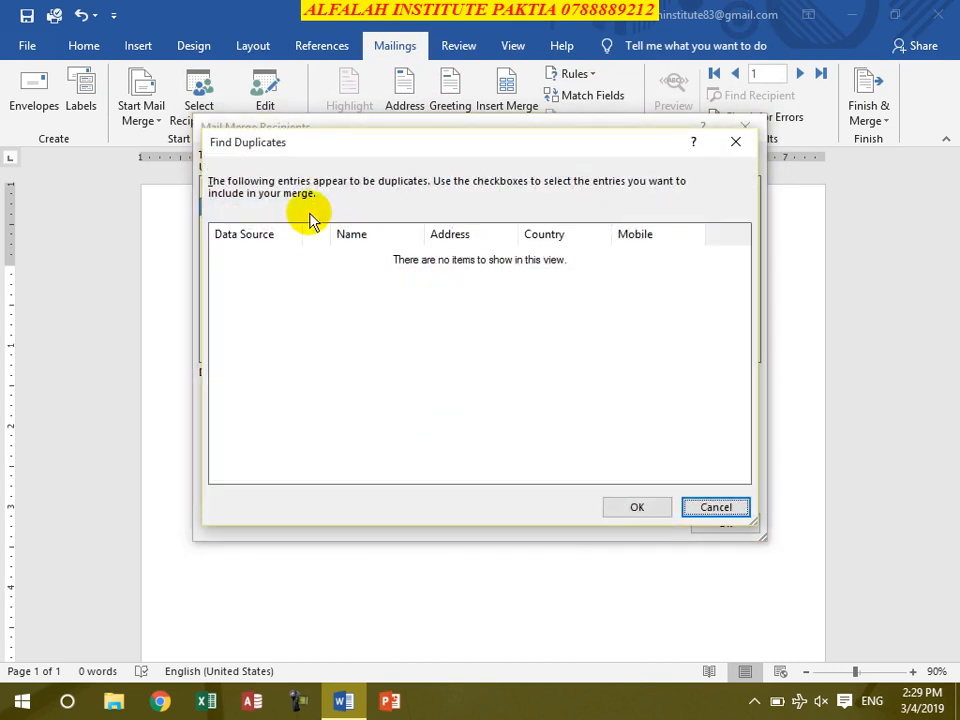
pyautogui.click(707, 508)
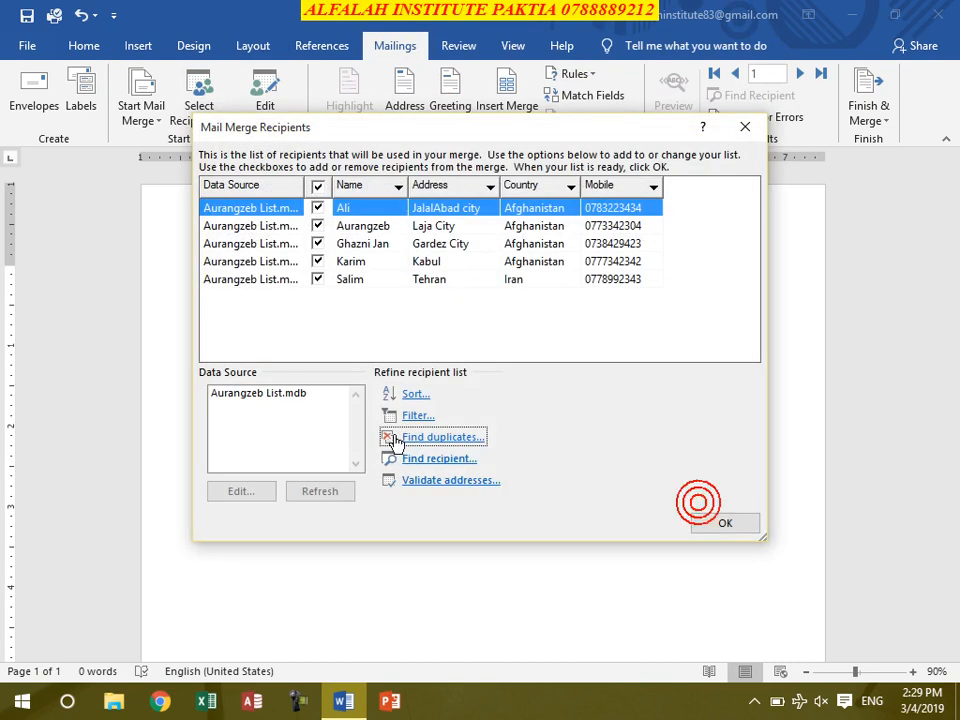
pyautogui.click(440, 462)
pyautogui.click(592, 380)
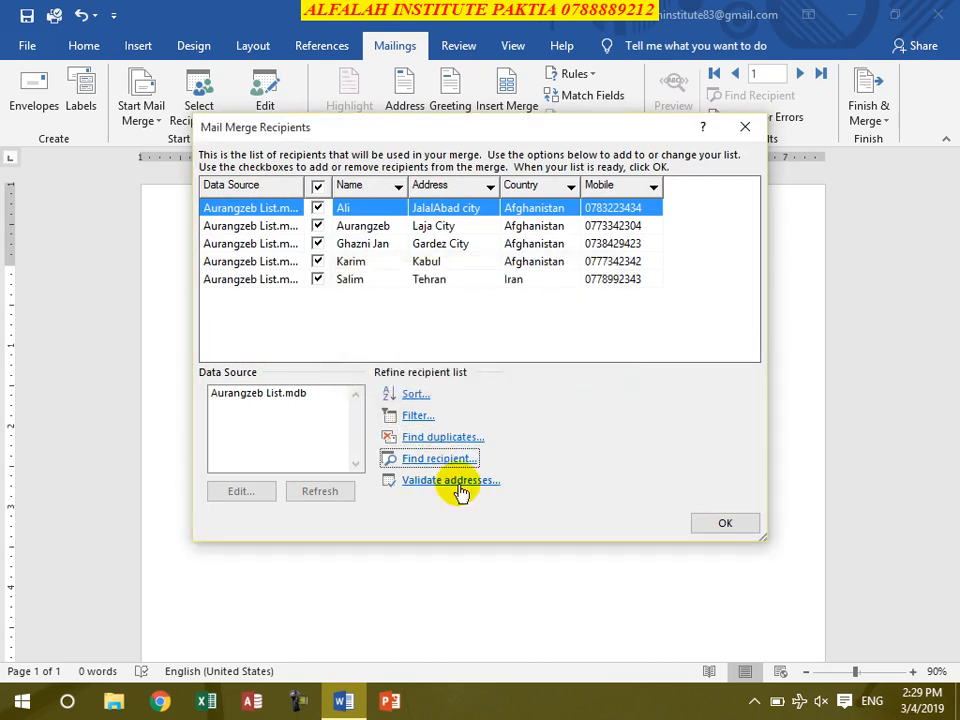
# Step: Decline address validation and close Mail Merge Recipients with OK
pyautogui.click(455, 482)
pyautogui.click(522, 404)
pyautogui.click(743, 526)
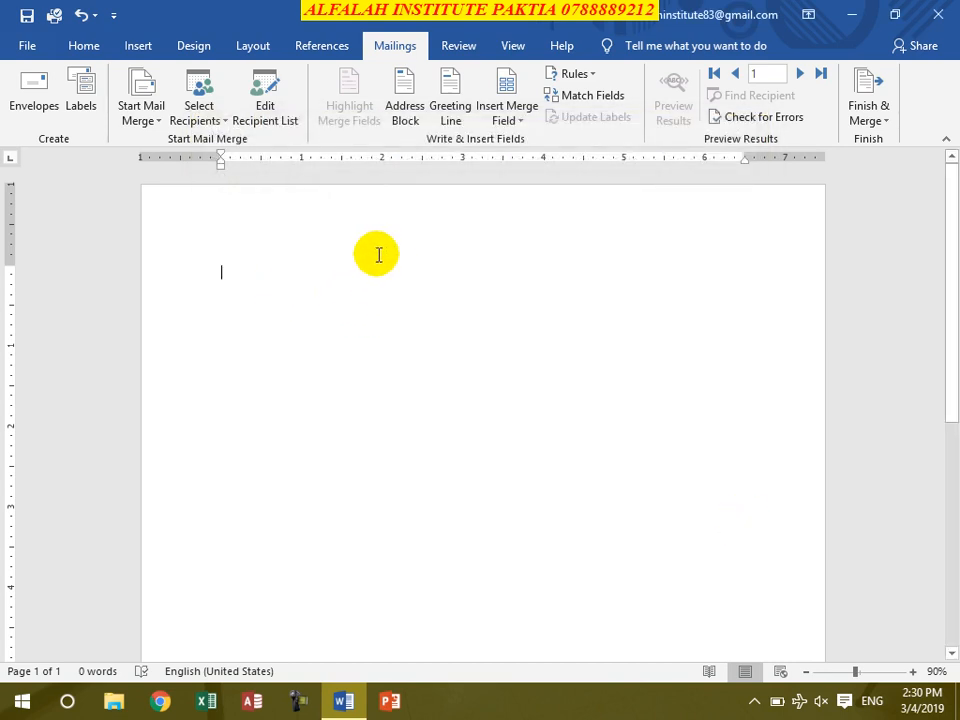
# Step: Insert an Address Block on line one in 'Joshua Randall Jr.' format, always including country/region
pyautogui.click(262, 268)
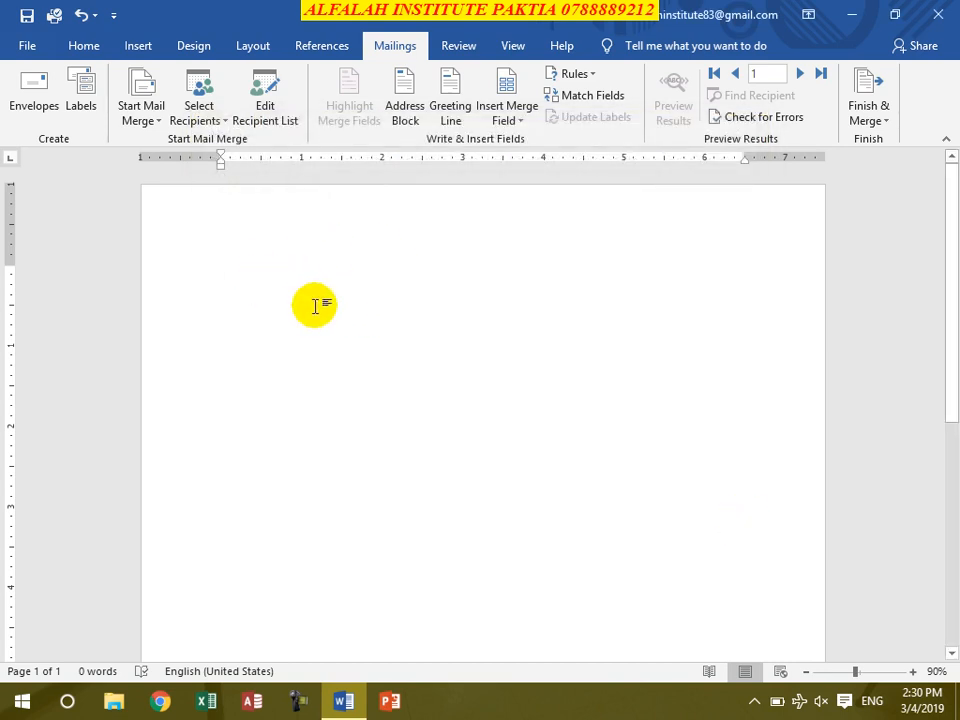
pyautogui.click(398, 112)
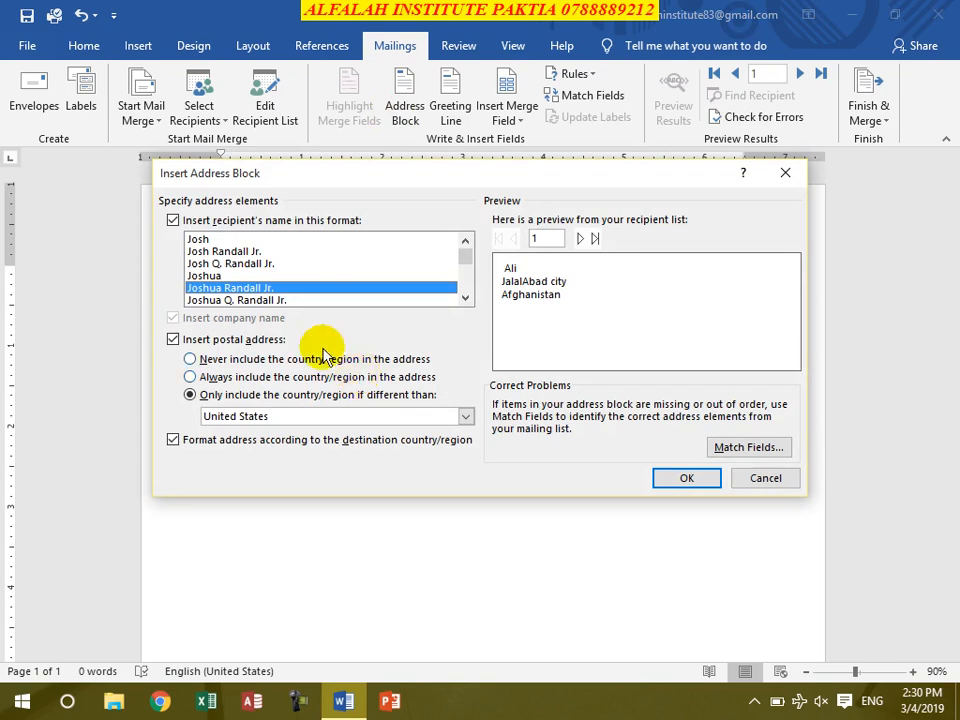
pyautogui.click(258, 263)
pyautogui.click(249, 251)
pyautogui.click(243, 275)
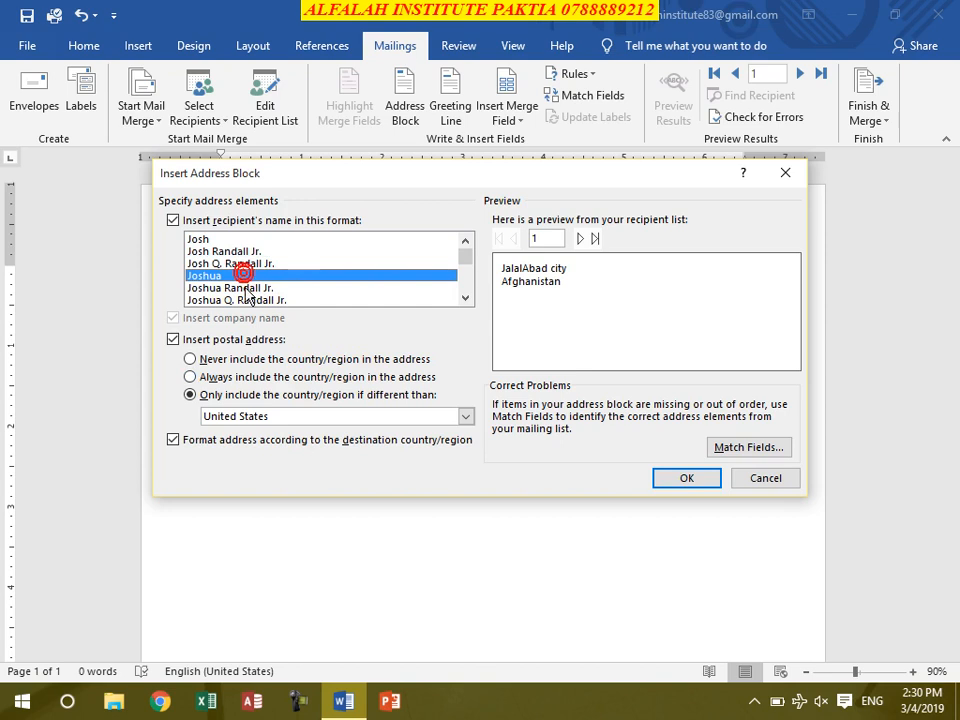
pyautogui.click(200, 287)
pyautogui.click(233, 360)
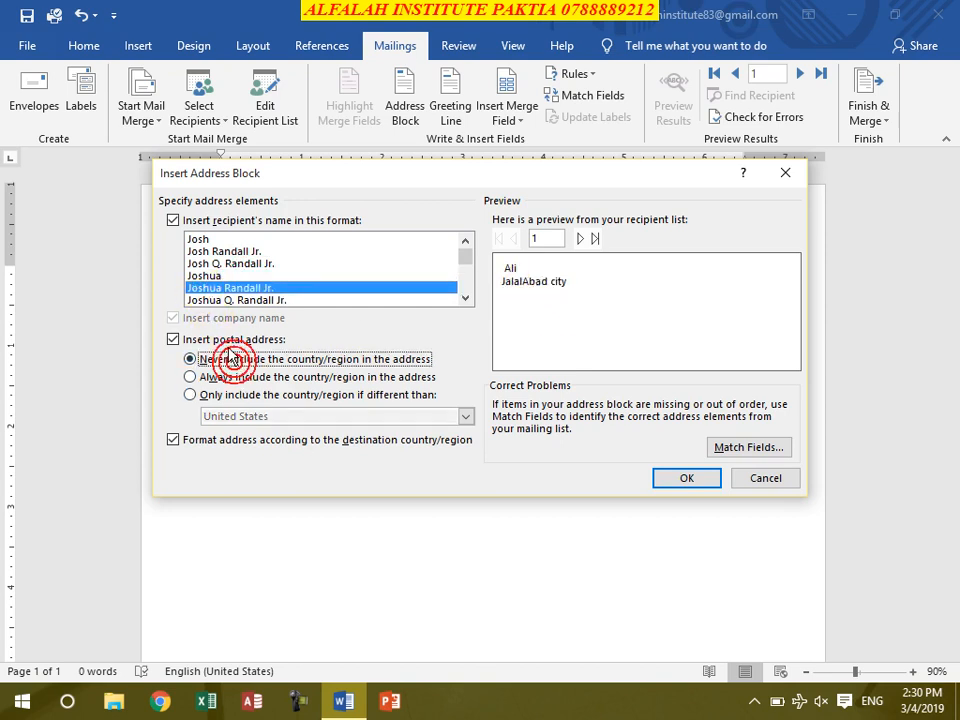
pyautogui.click(229, 376)
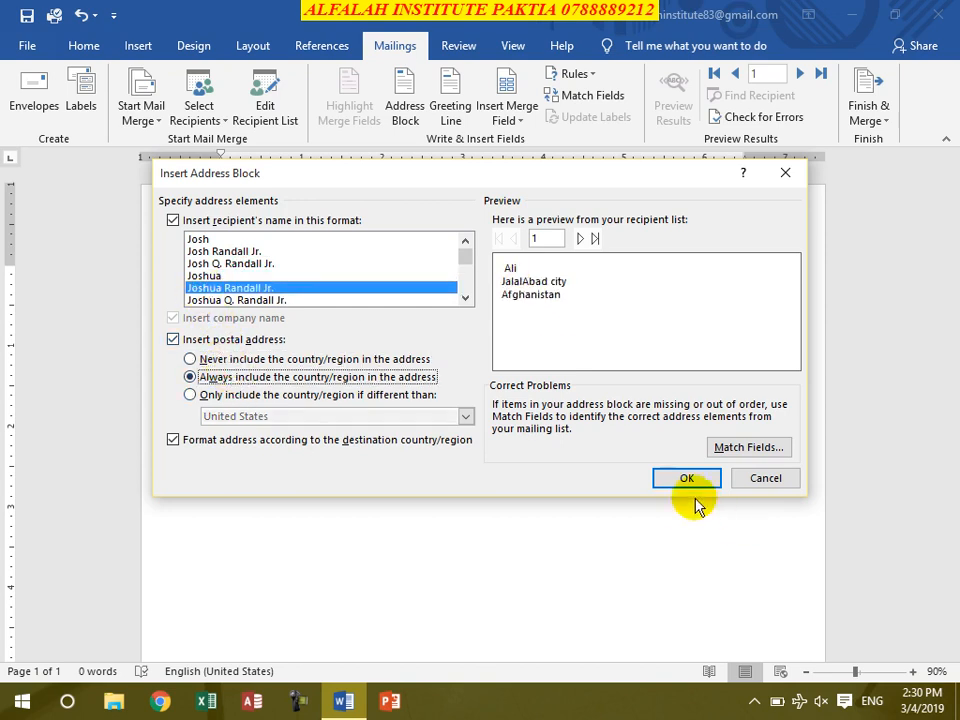
pyautogui.click(670, 478)
pyautogui.press('Return')
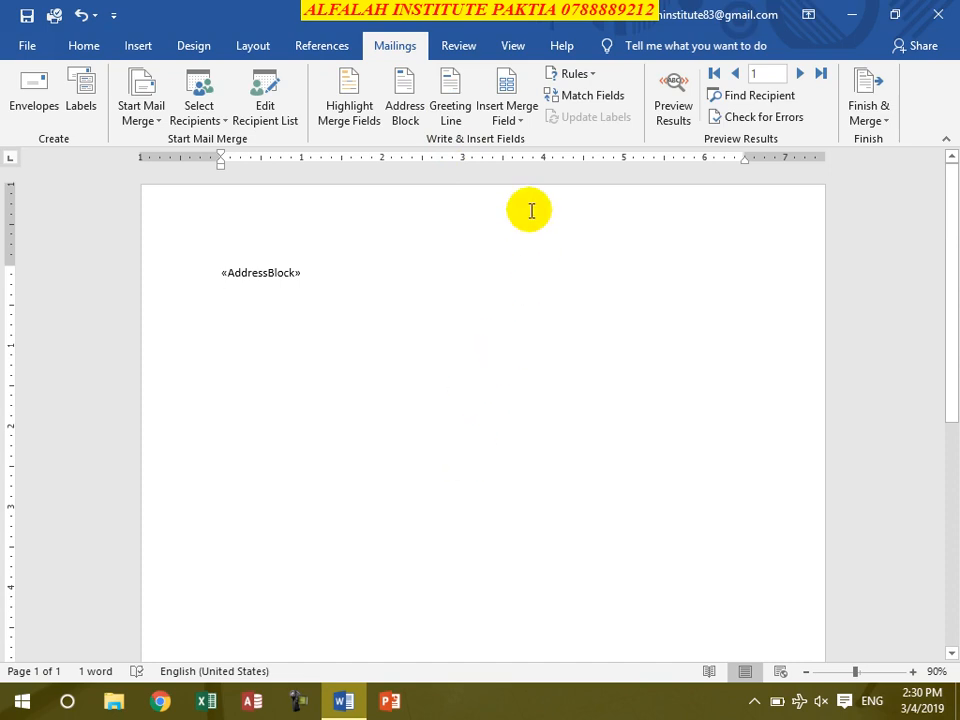
# Step: Insert the Mobile merge field below the address block and start a new line
pyautogui.click(507, 122)
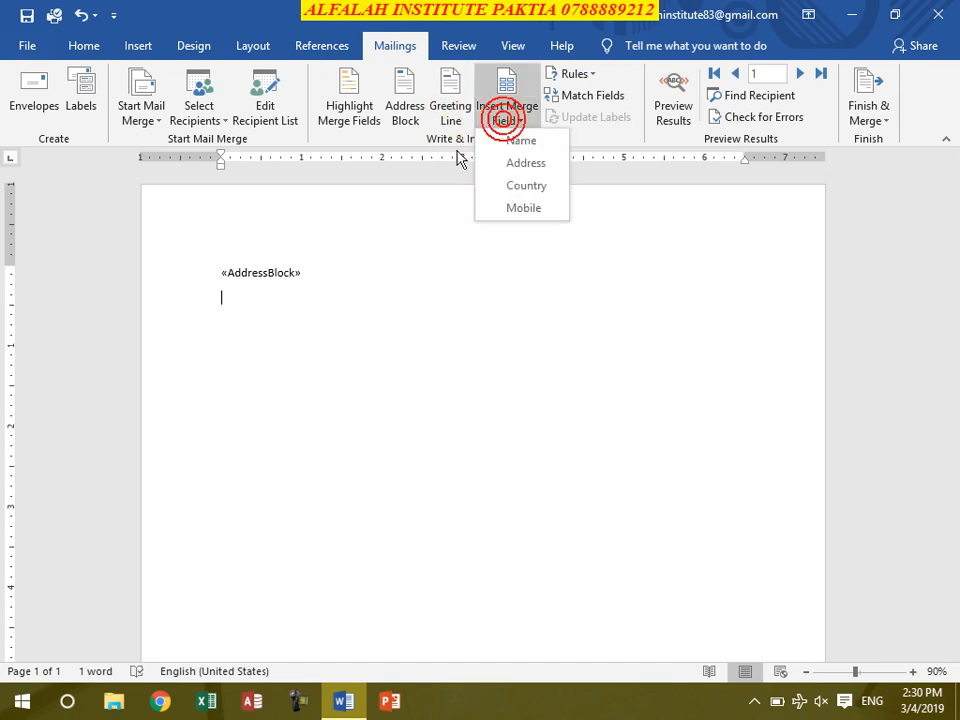
pyautogui.click(524, 208)
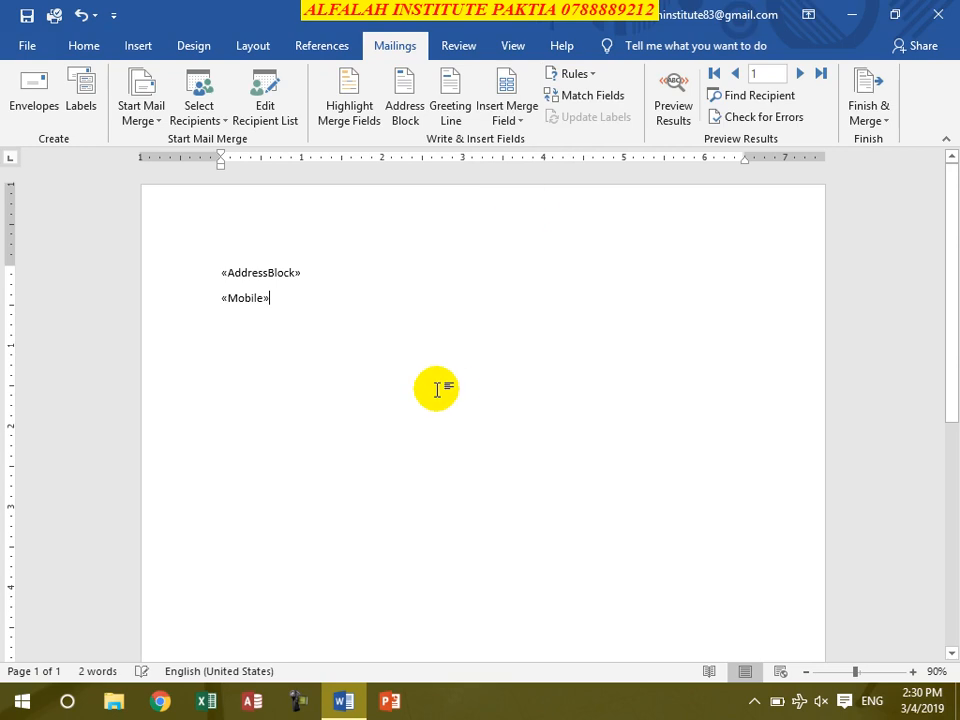
pyautogui.press('Return')
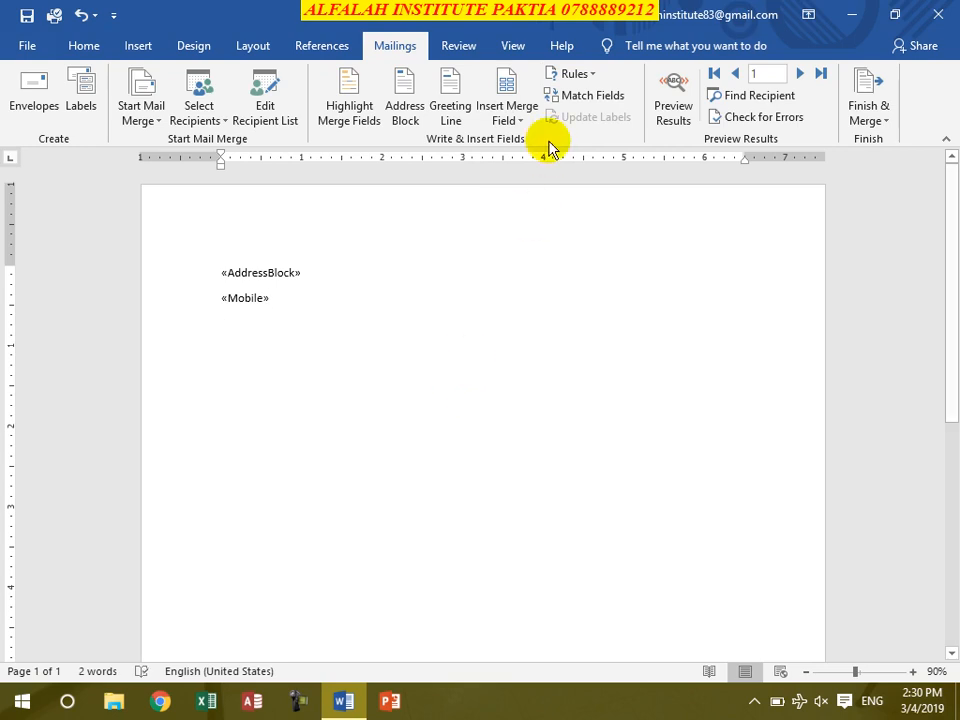
# Step: Insert a Greeting Line with 'Dear Sir or Madam,' as the invalid-name fallback
pyautogui.click(451, 110)
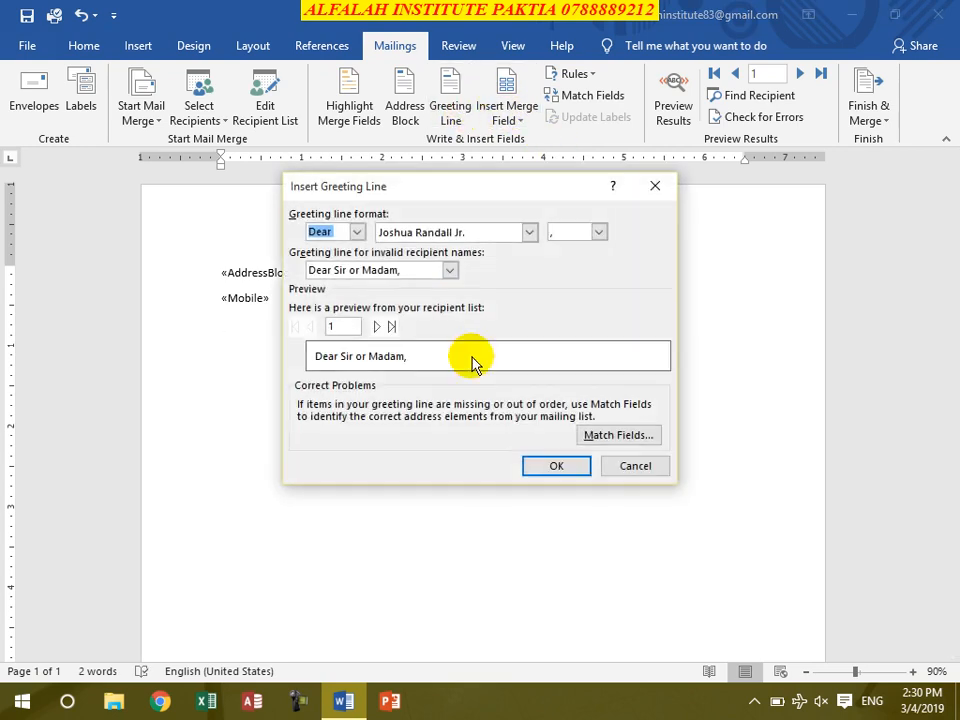
pyautogui.click(448, 274)
pyautogui.click(448, 274)
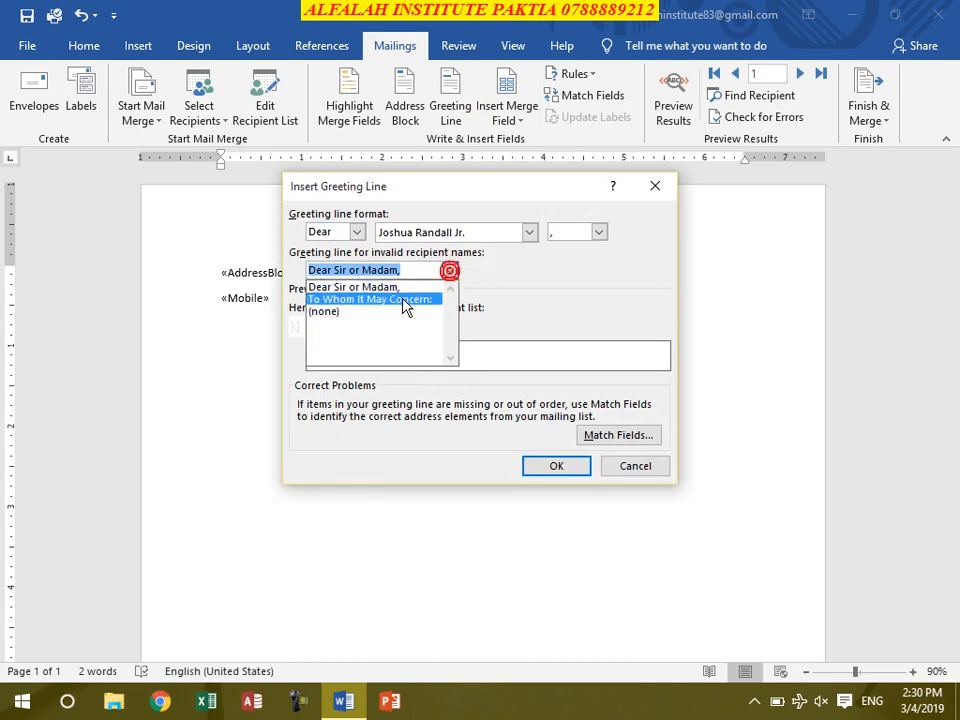
pyautogui.click(407, 299)
pyautogui.click(449, 270)
pyautogui.click(412, 287)
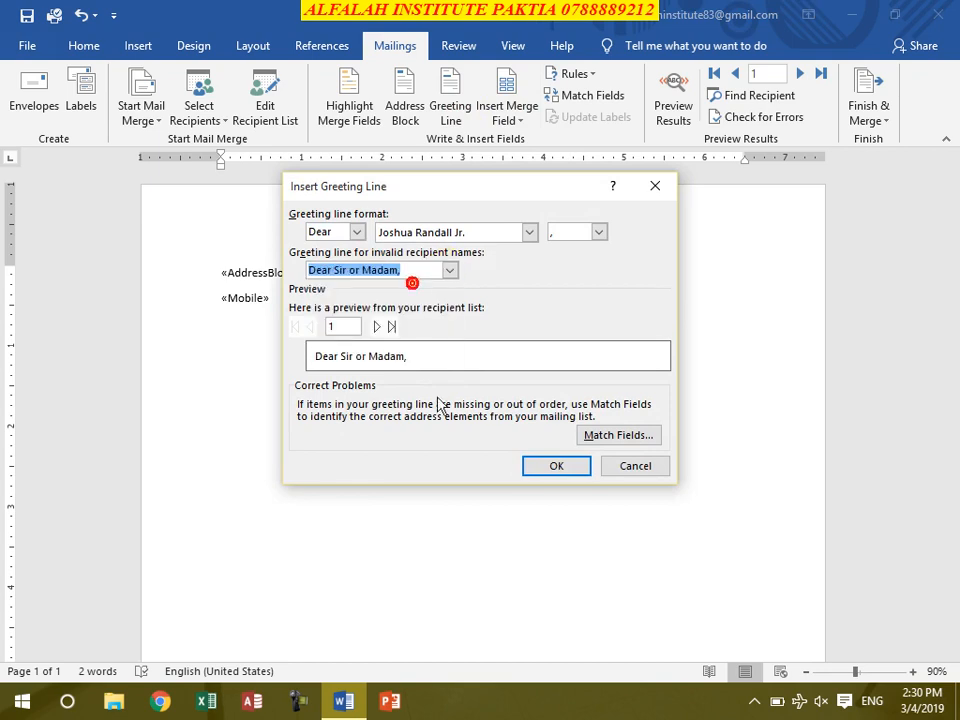
pyautogui.click(556, 467)
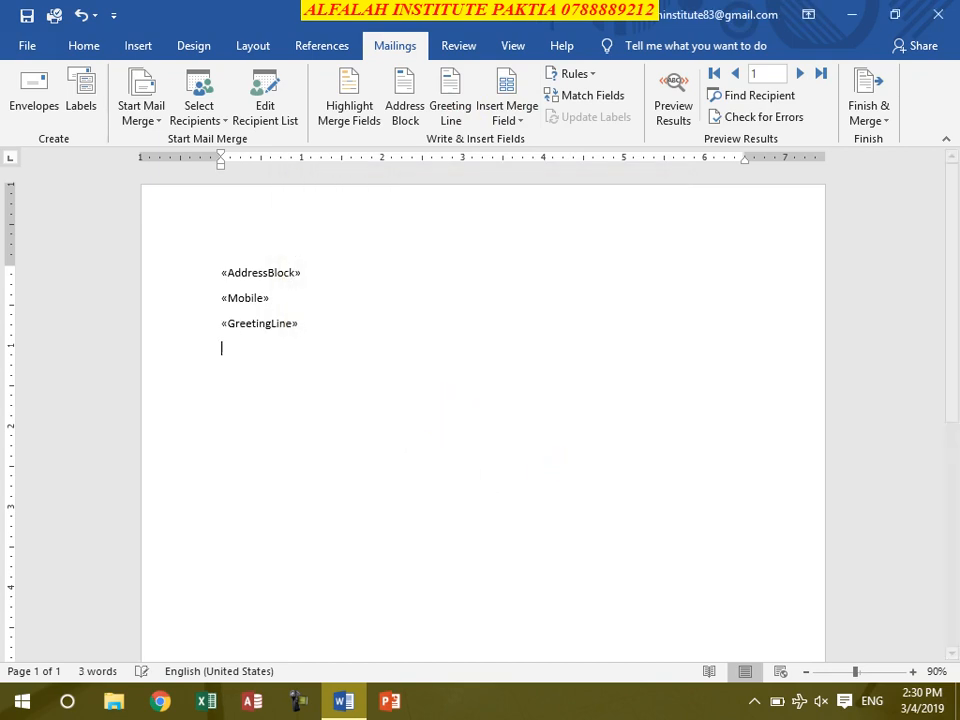
# Step: Generate five sample paragraphs with =rand() and place the cursor right after 'Video'
pyautogui.write('rand()')
pyautogui.press('Return')
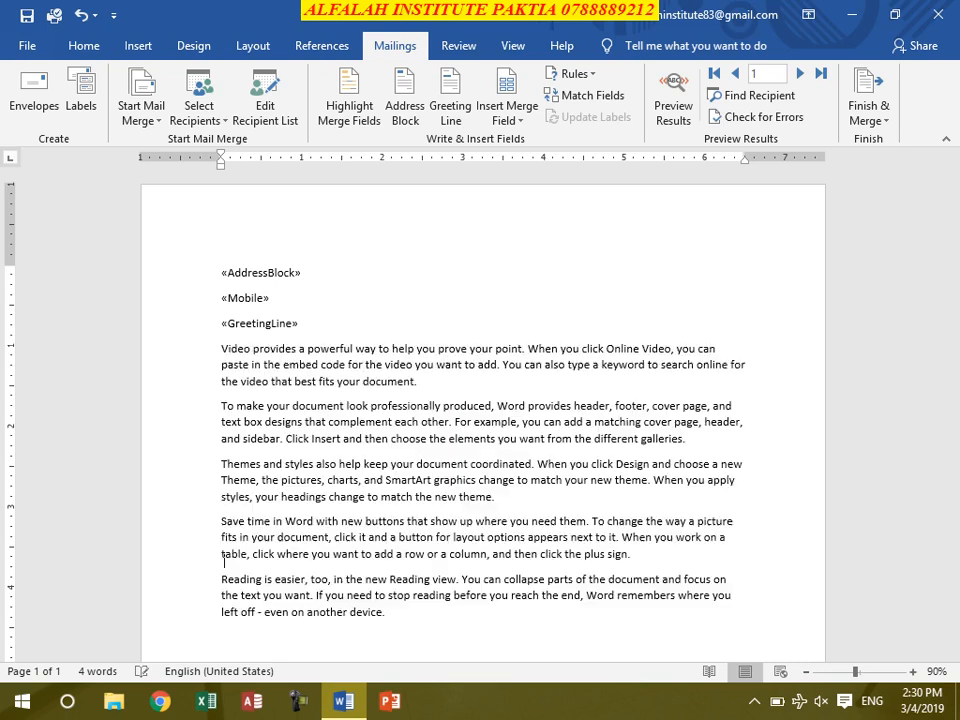
pyautogui.click(250, 344)
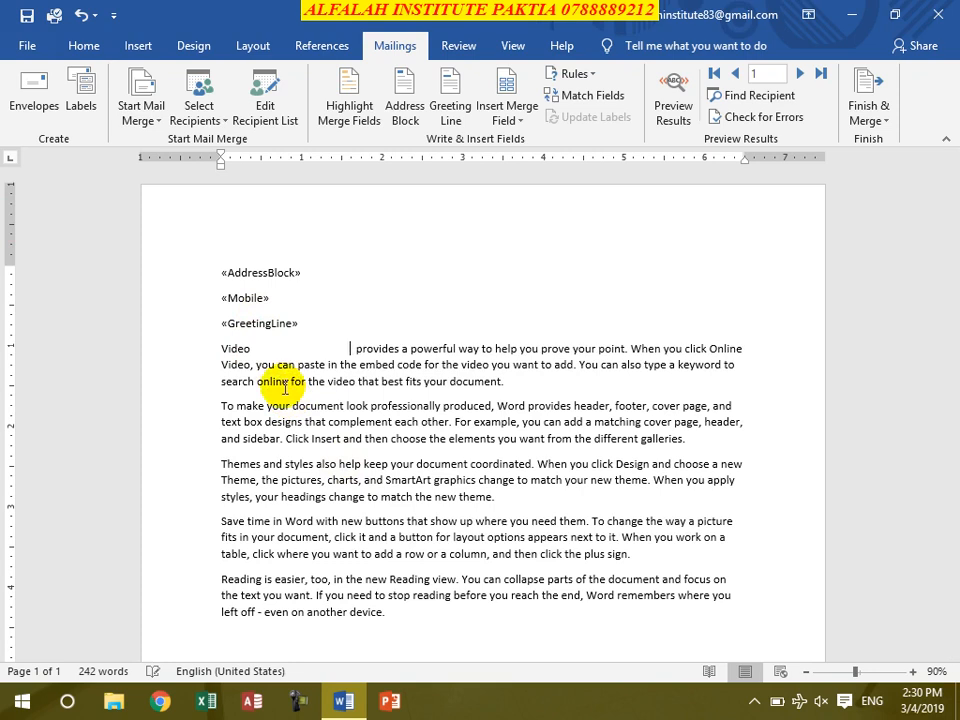
pyautogui.click(297, 347)
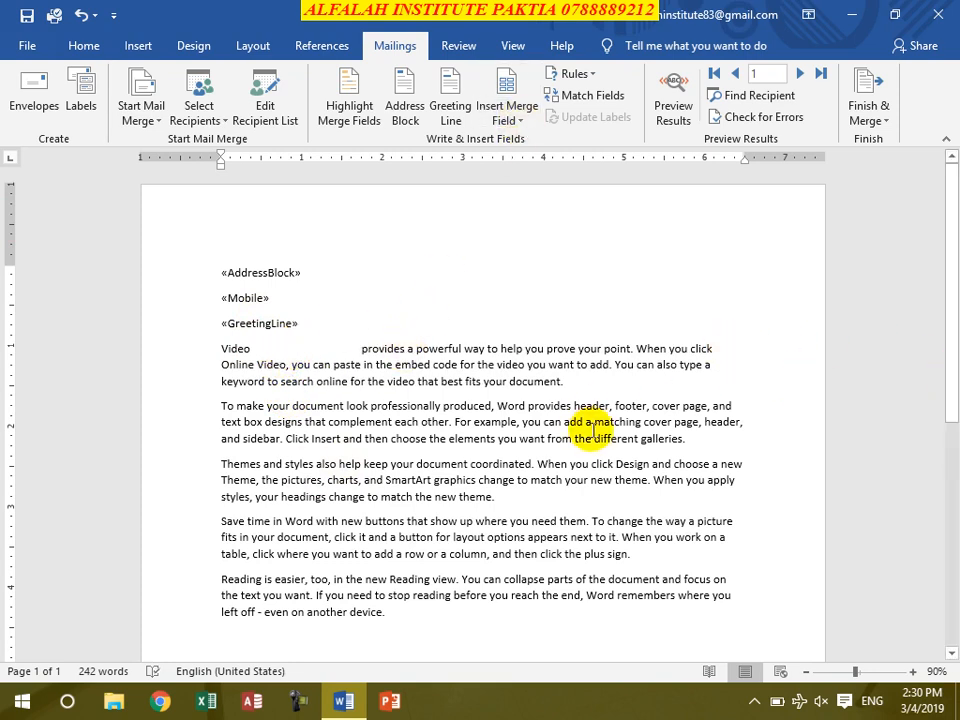
# Step: Insert the Name merge field after 'Video', then toggle merge-field highlighting on and off
pyautogui.click(507, 118)
pyautogui.click(521, 140)
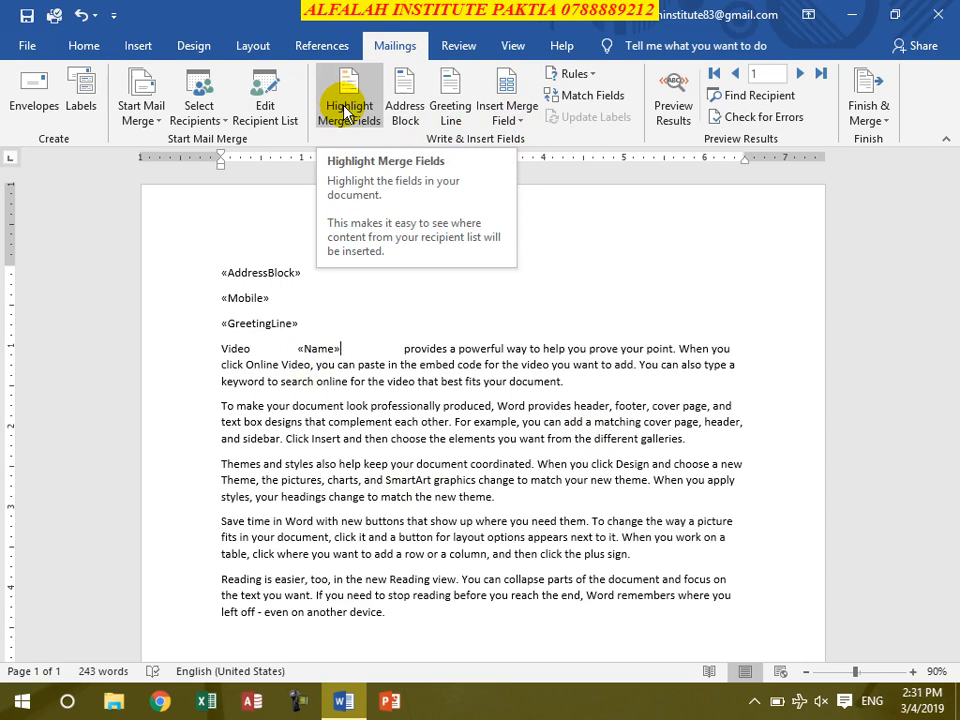
pyautogui.click(345, 110)
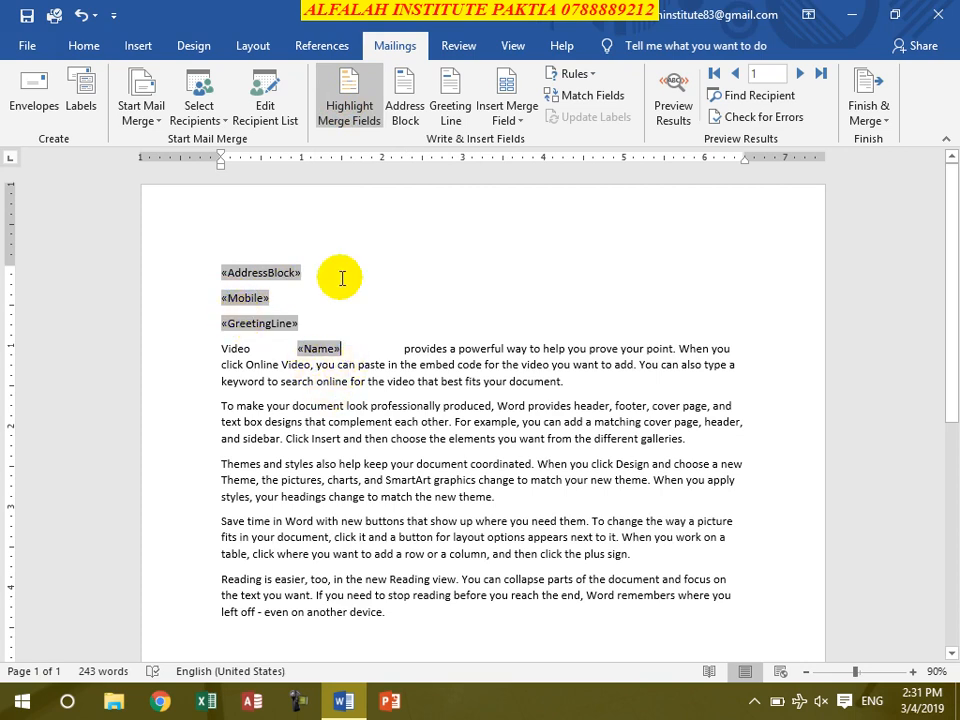
pyautogui.click(345, 95)
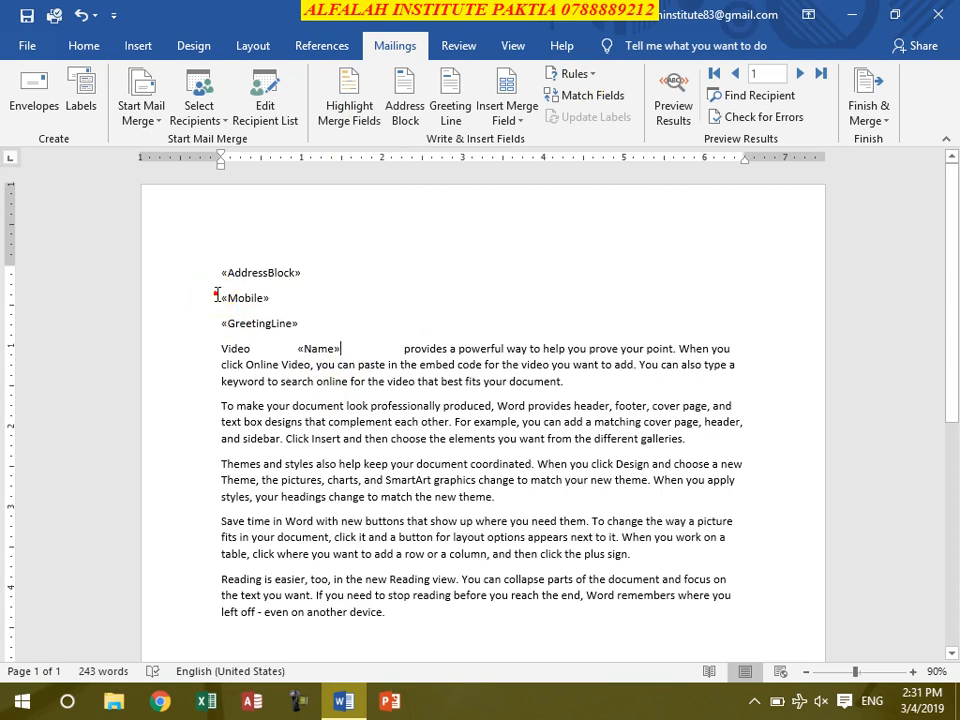
pyautogui.click(568, 77)
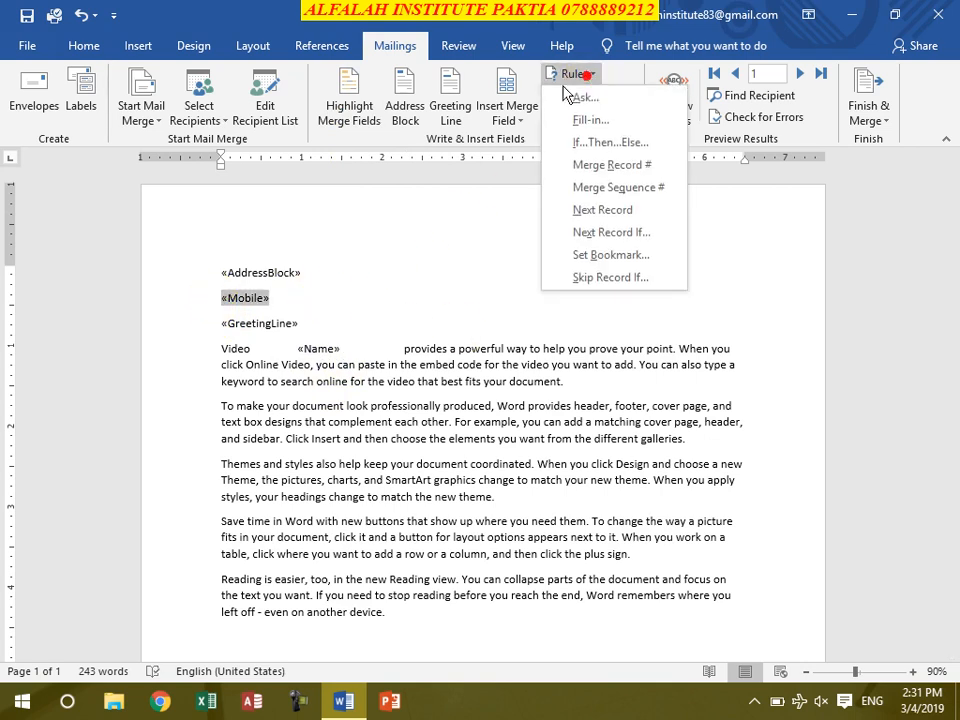
# Step: Add an If...Then...Else rule: if Country equals Iran, insert the prefix 0098
pyautogui.click(610, 143)
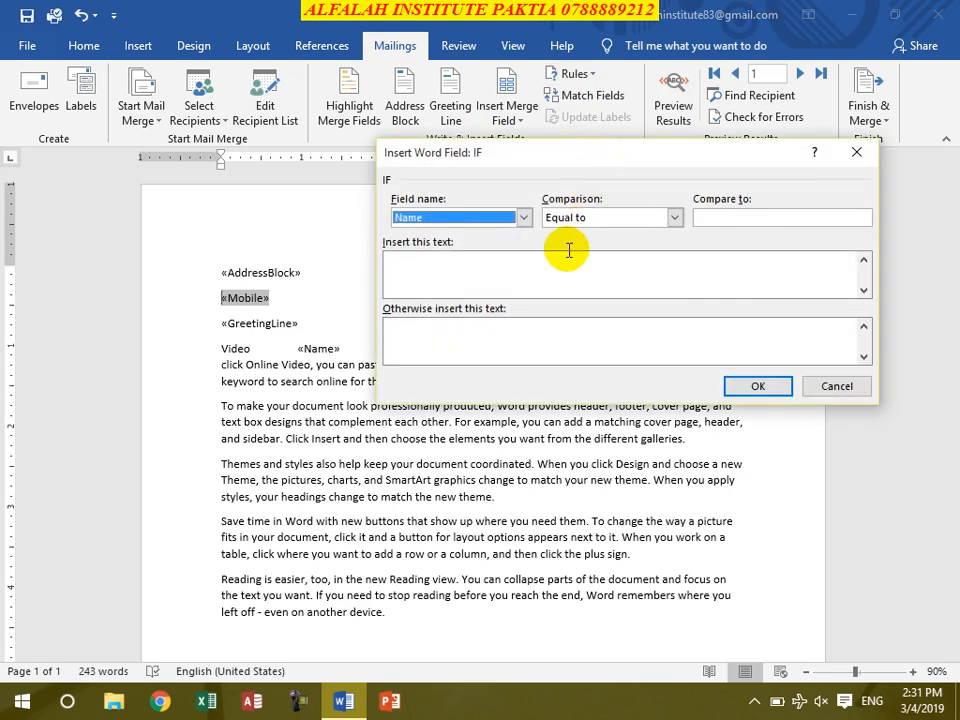
pyautogui.click(523, 217)
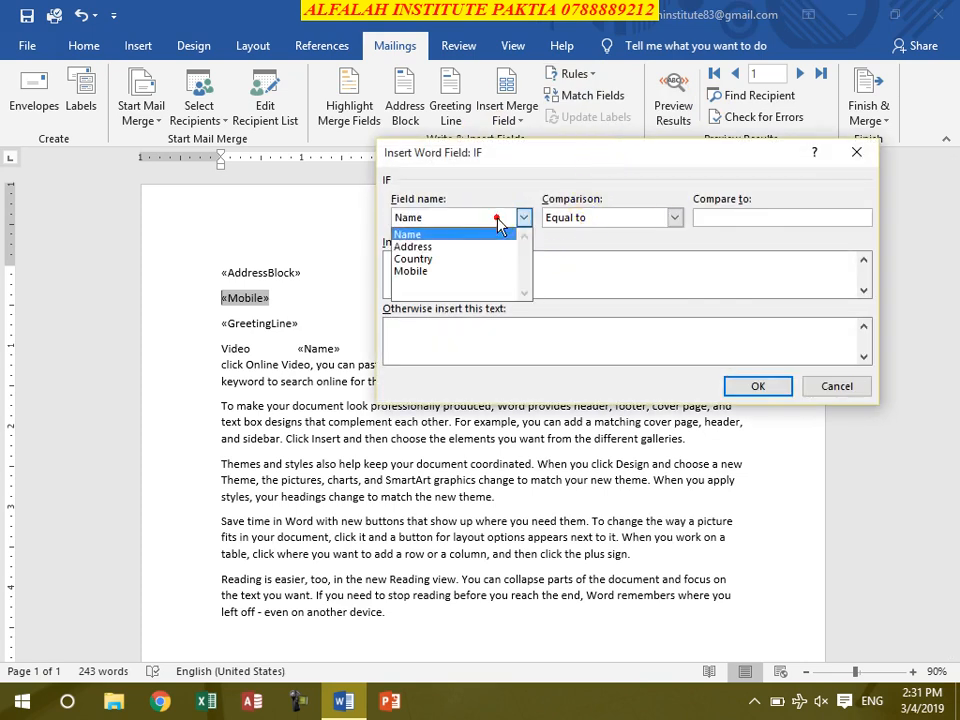
pyautogui.click(445, 252)
pyautogui.click(727, 217)
pyautogui.write('Iran')
pyautogui.click(440, 272)
pyautogui.write('0')
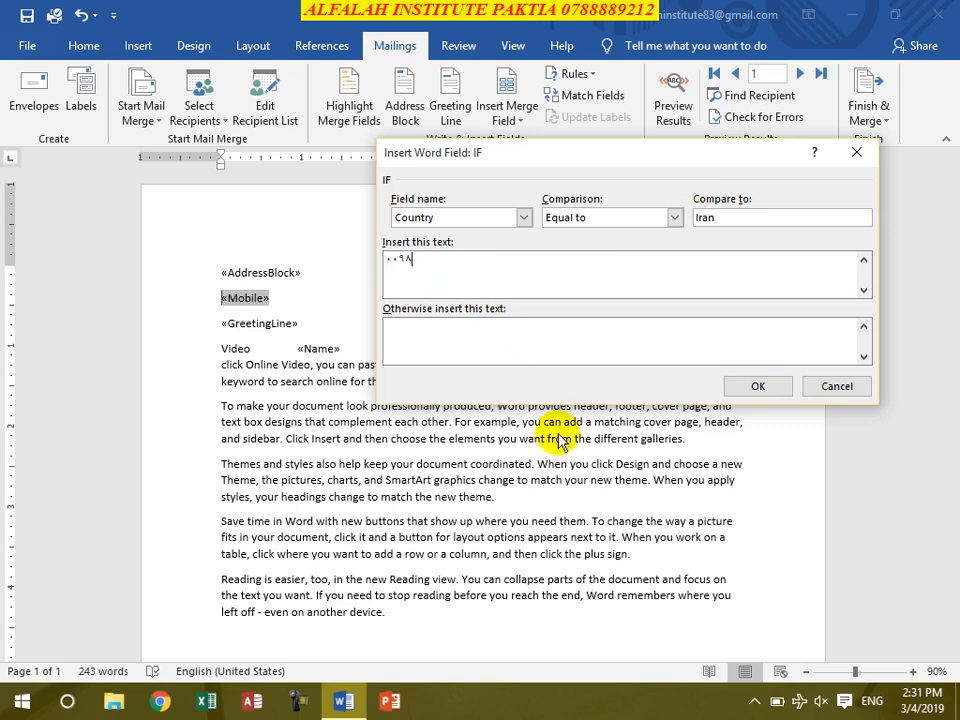
pyautogui.click(744, 390)
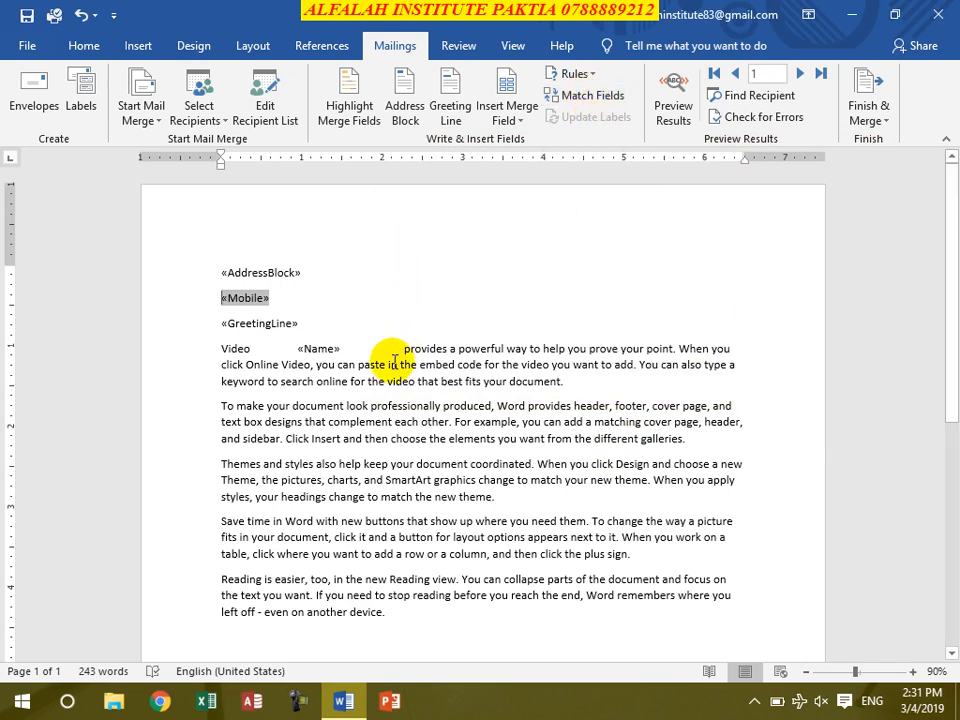
# Step: Check the Match Fields mapping for Last Name and close it unchanged
pyautogui.click(603, 103)
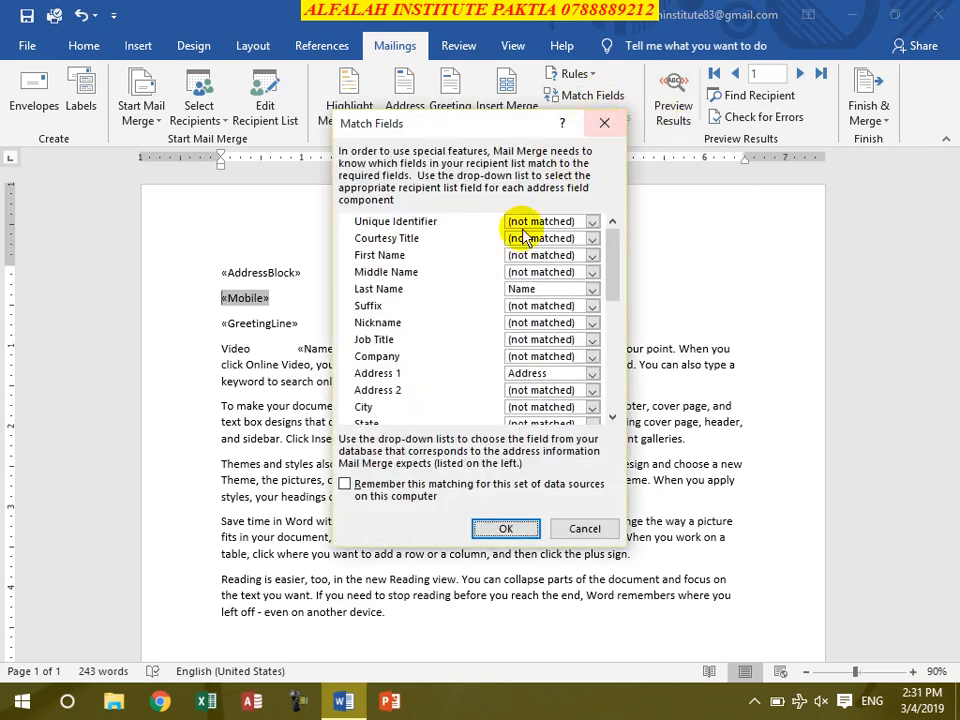
pyautogui.click(556, 289)
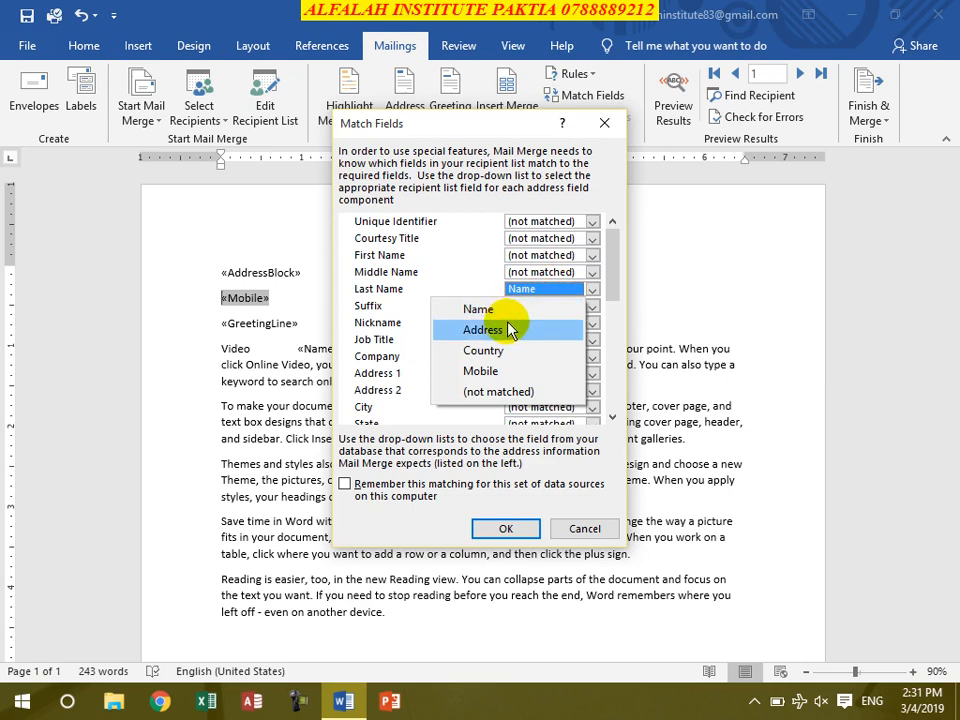
pyautogui.click(454, 260)
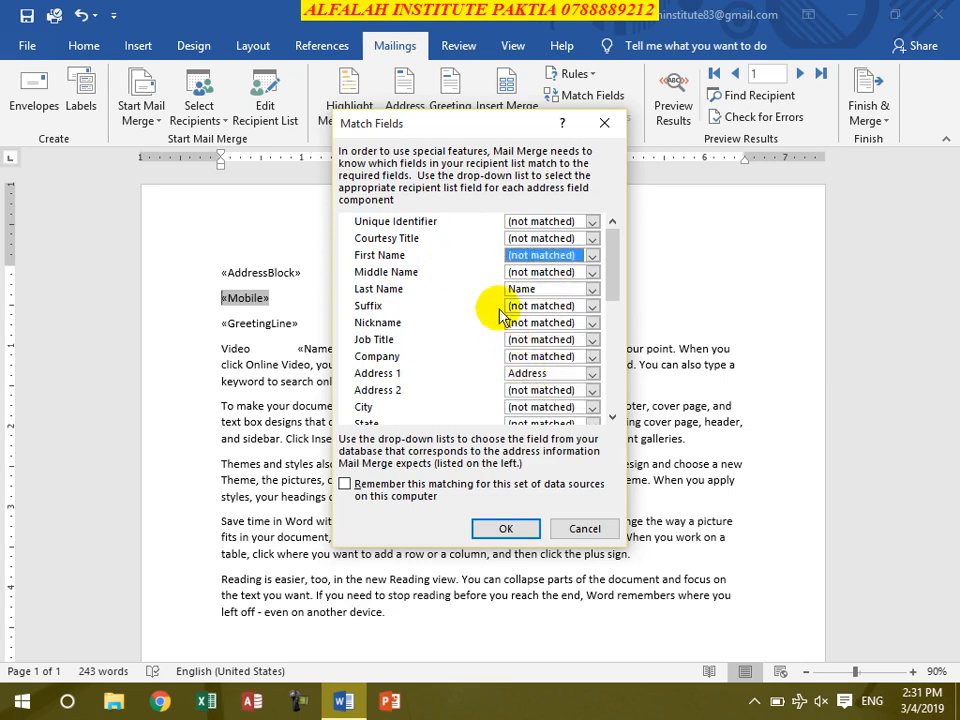
pyautogui.click(585, 528)
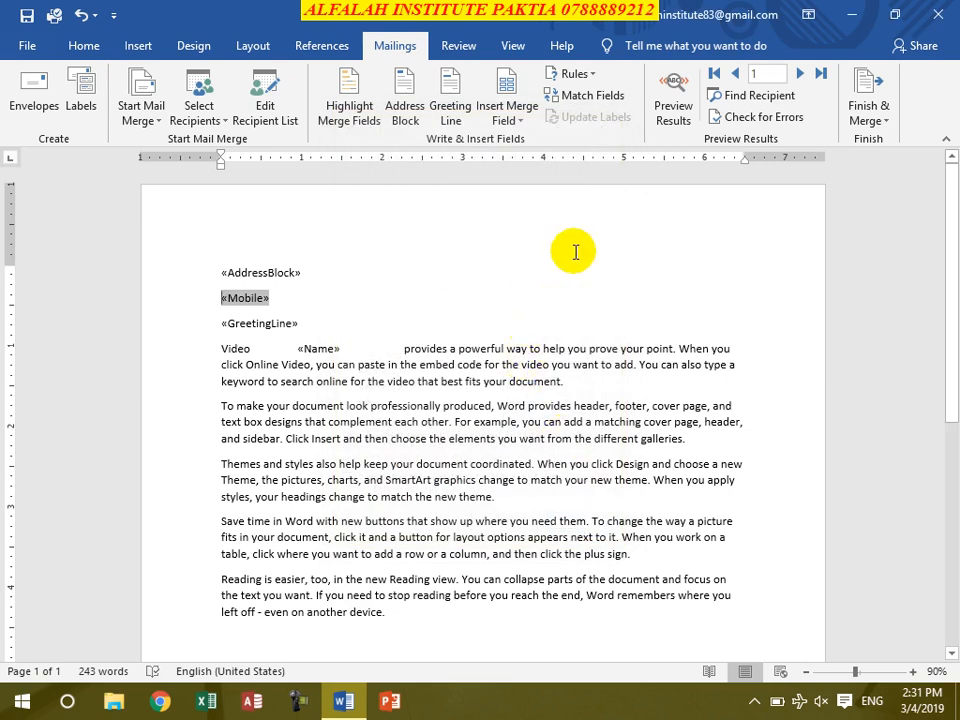
# Step: Preview the merged letter for recipients 2 through 5, then jump back to the first record
pyautogui.click(673, 115)
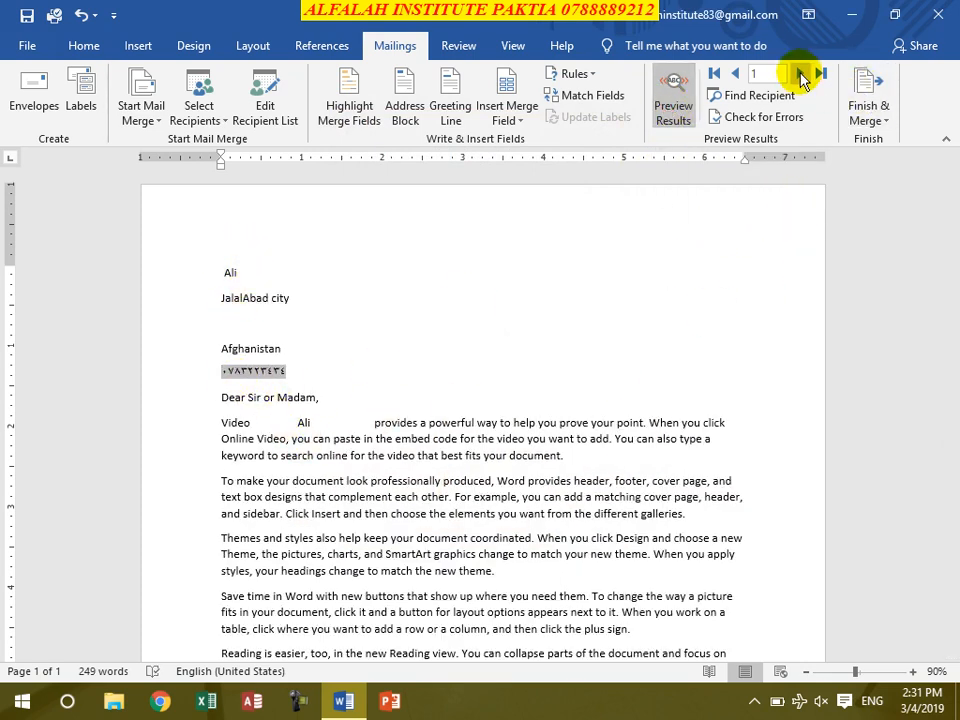
pyautogui.click(799, 73)
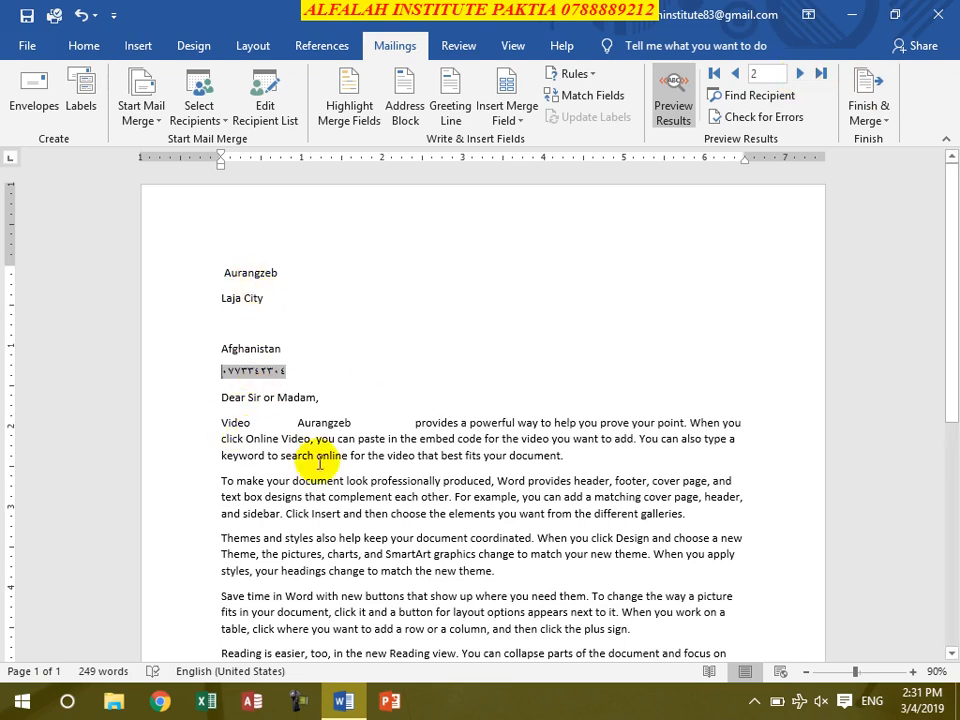
pyautogui.click(798, 74)
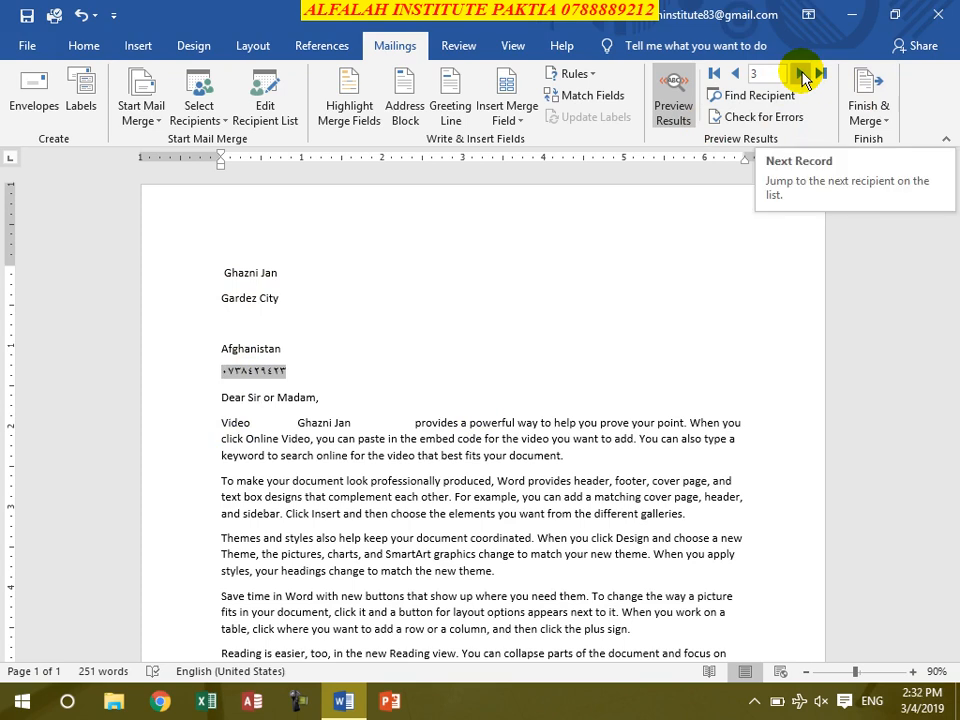
pyautogui.click(801, 74)
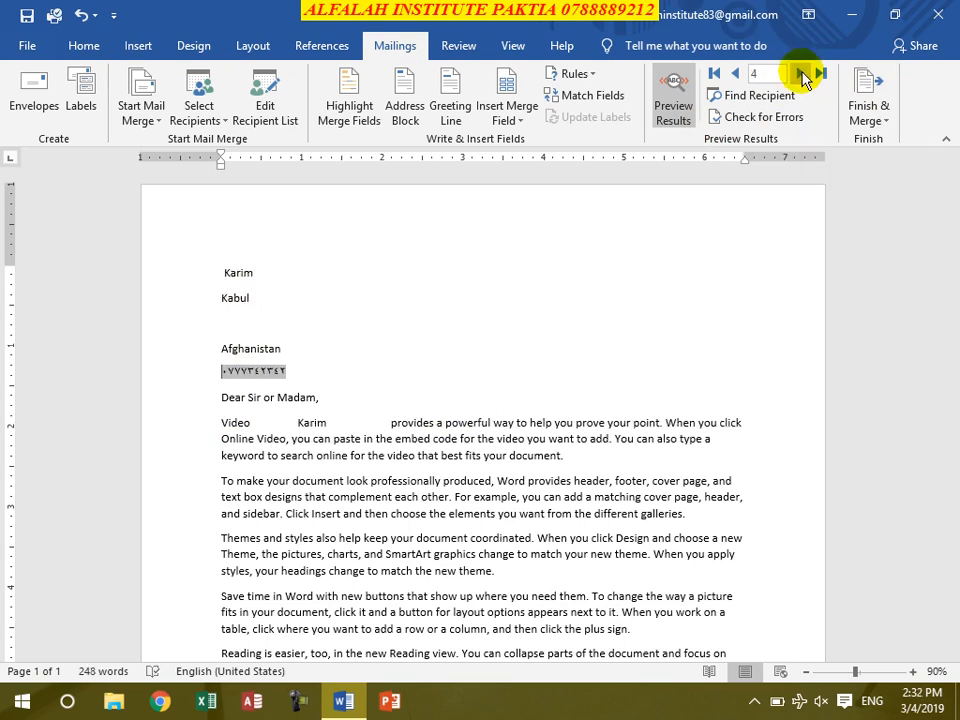
pyautogui.click(801, 74)
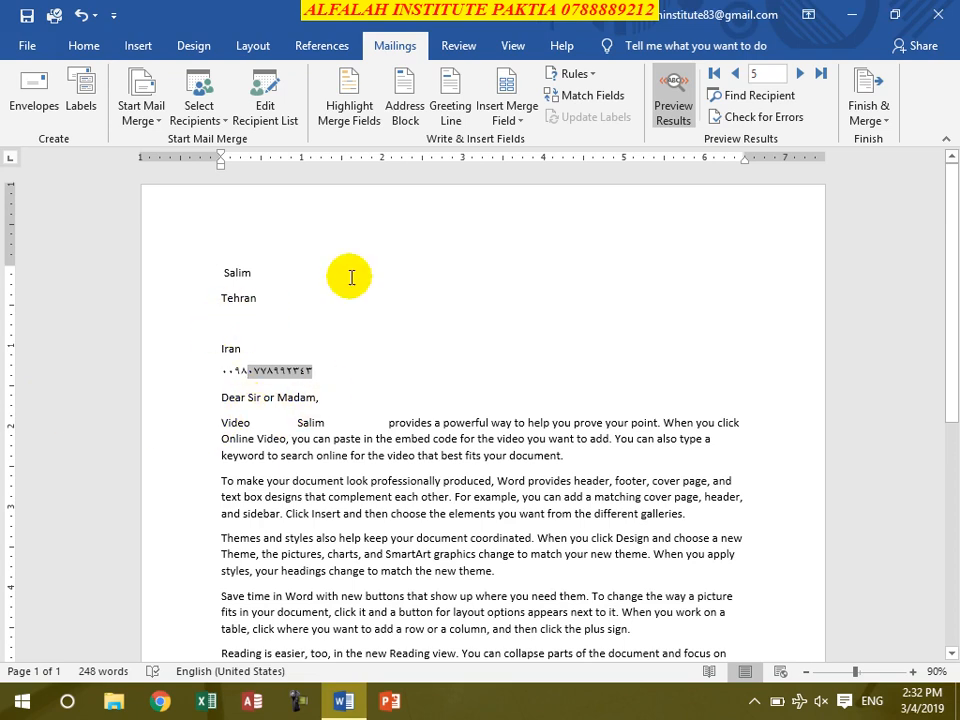
pyautogui.click(798, 76)
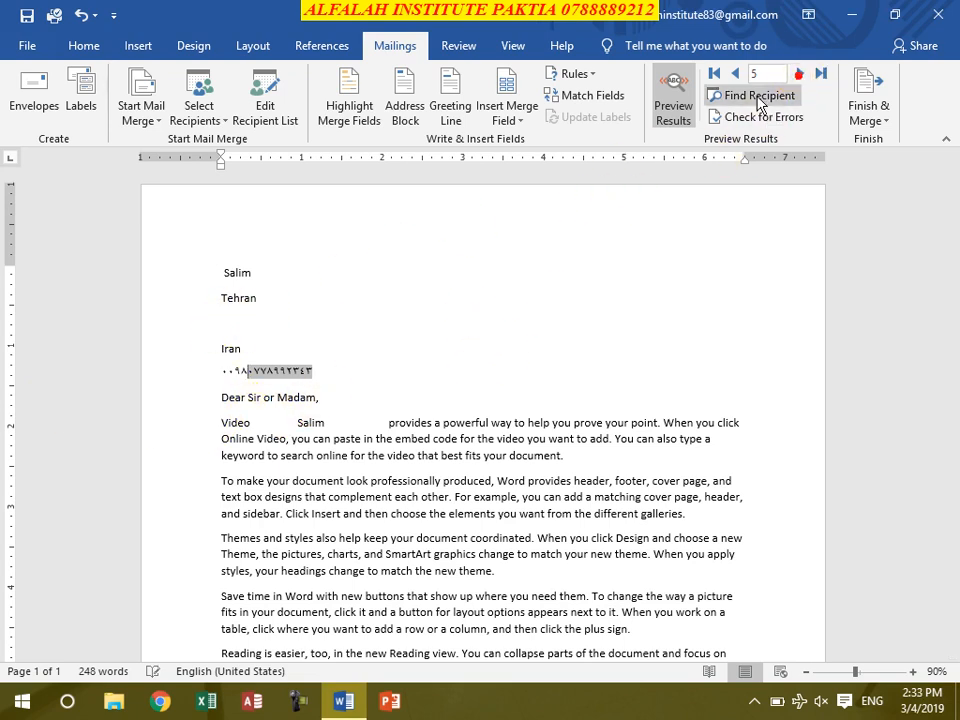
pyautogui.click(714, 73)
# Step: Cancel Find Recipient, then run Check for Errors as a simulated merge, which reports no errors
pyautogui.click(742, 97)
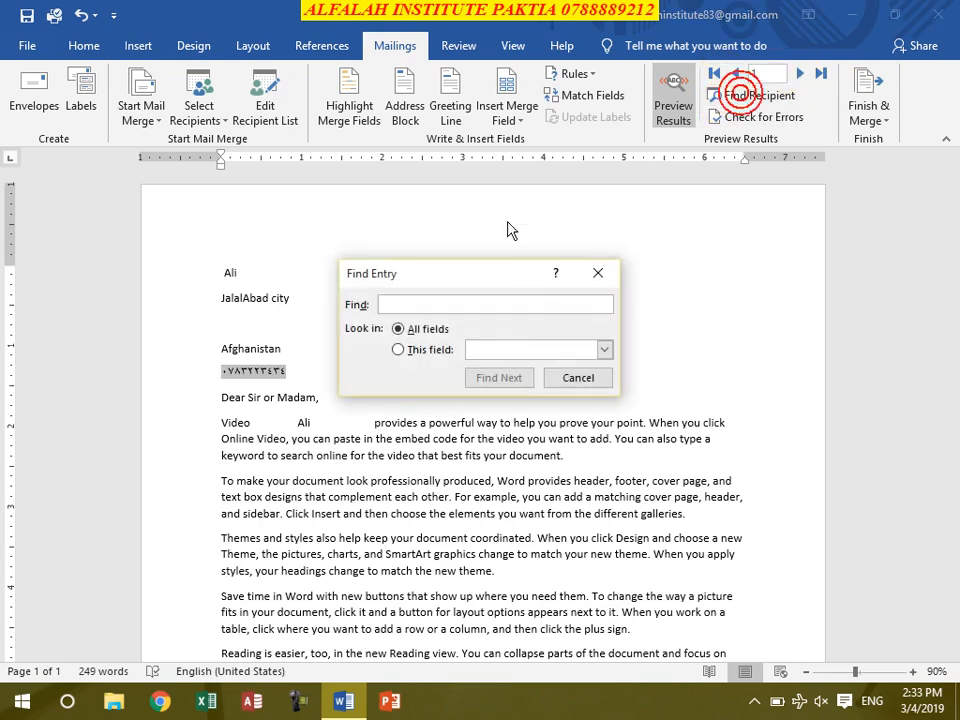
pyautogui.click(578, 375)
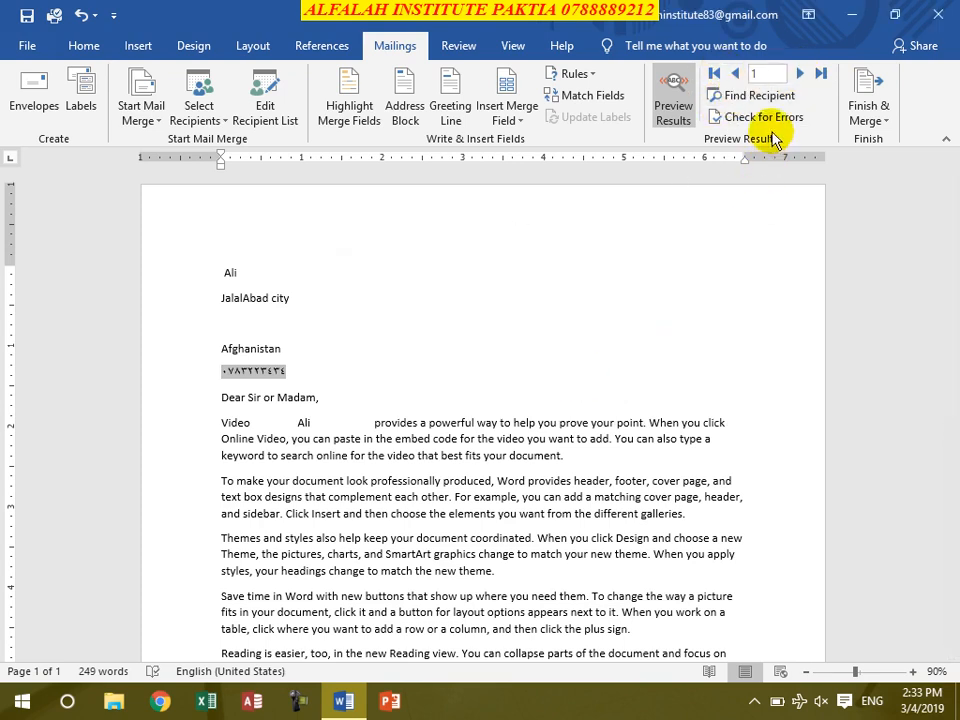
pyautogui.click(773, 120)
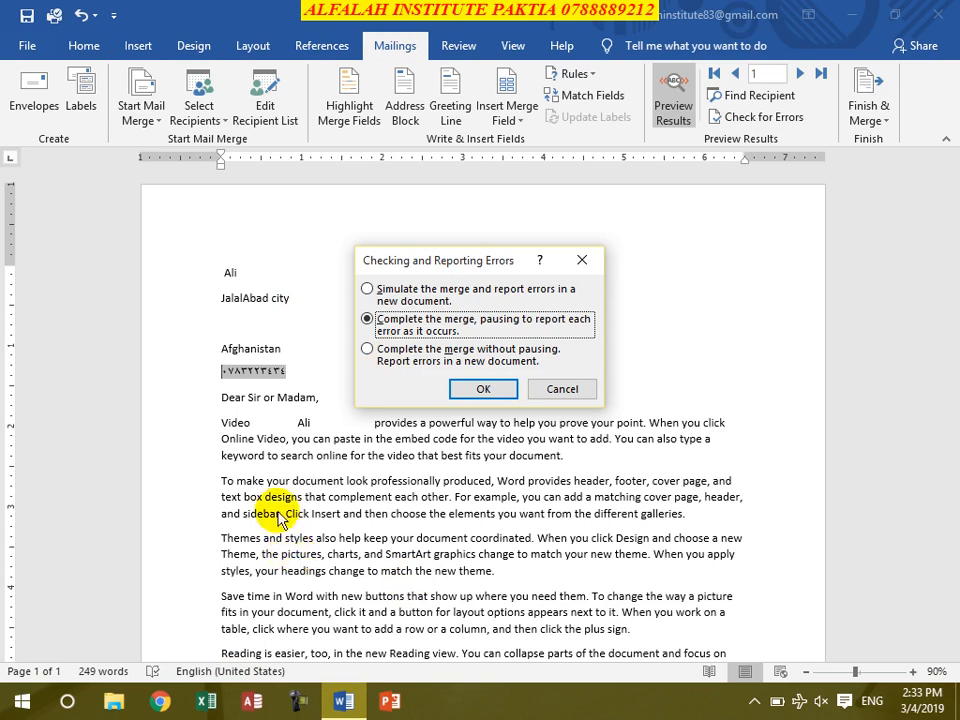
pyautogui.click(447, 301)
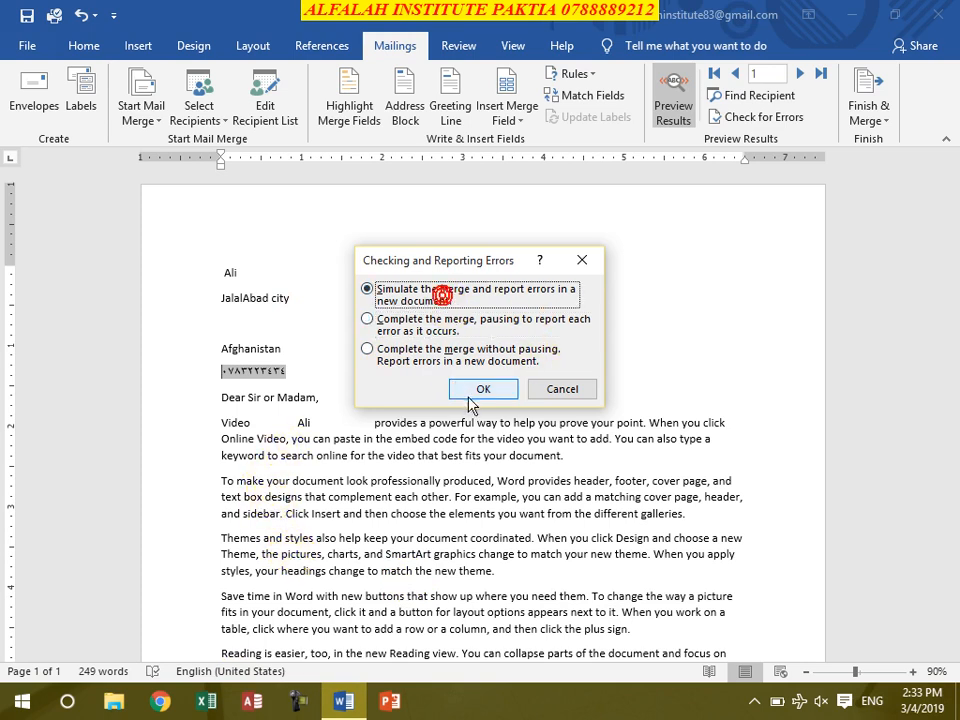
pyautogui.click(480, 390)
pyautogui.click(484, 396)
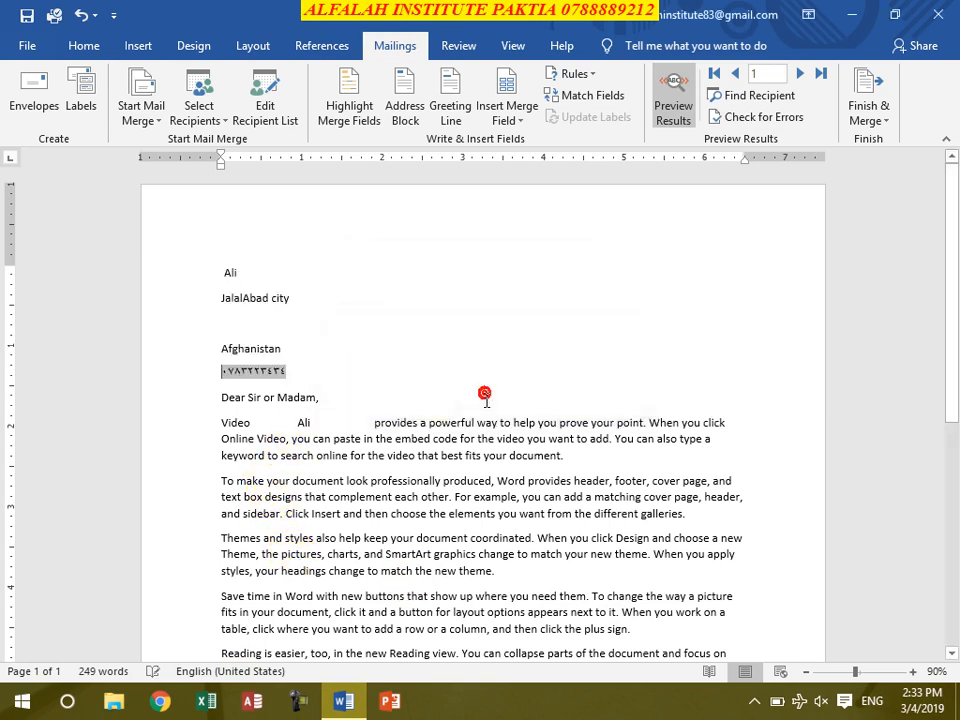
pyautogui.click(351, 454)
# Step: Show the Finish & Merge choices on the Mailings tab
pyautogui.click(876, 118)
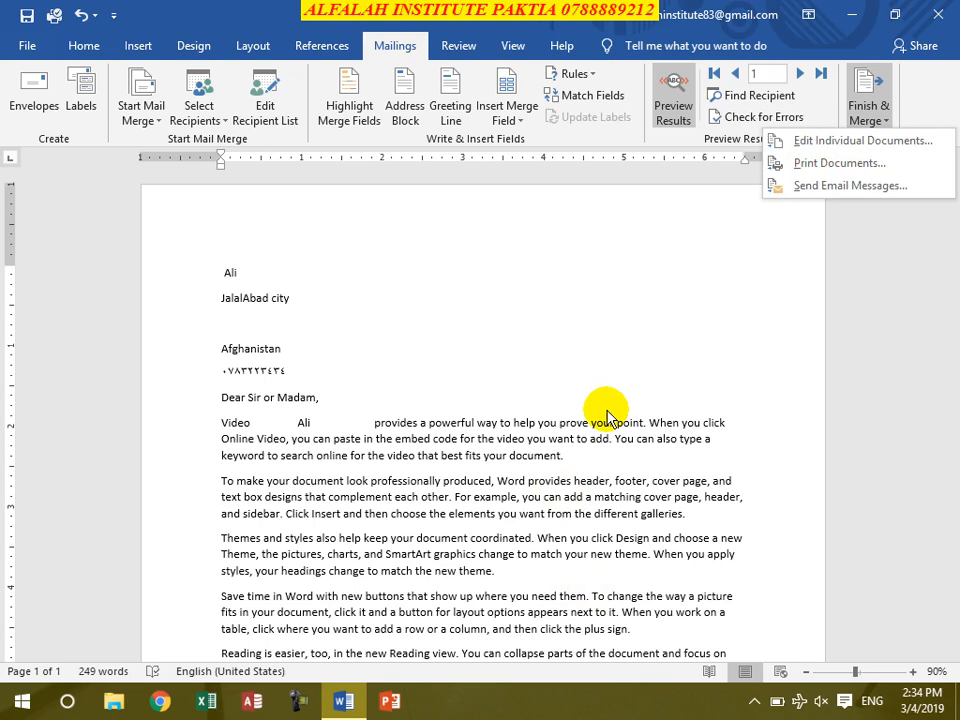
# Step: Merge all records into a new document of individual letters via Edit Individual Documents
pyautogui.click(812, 143)
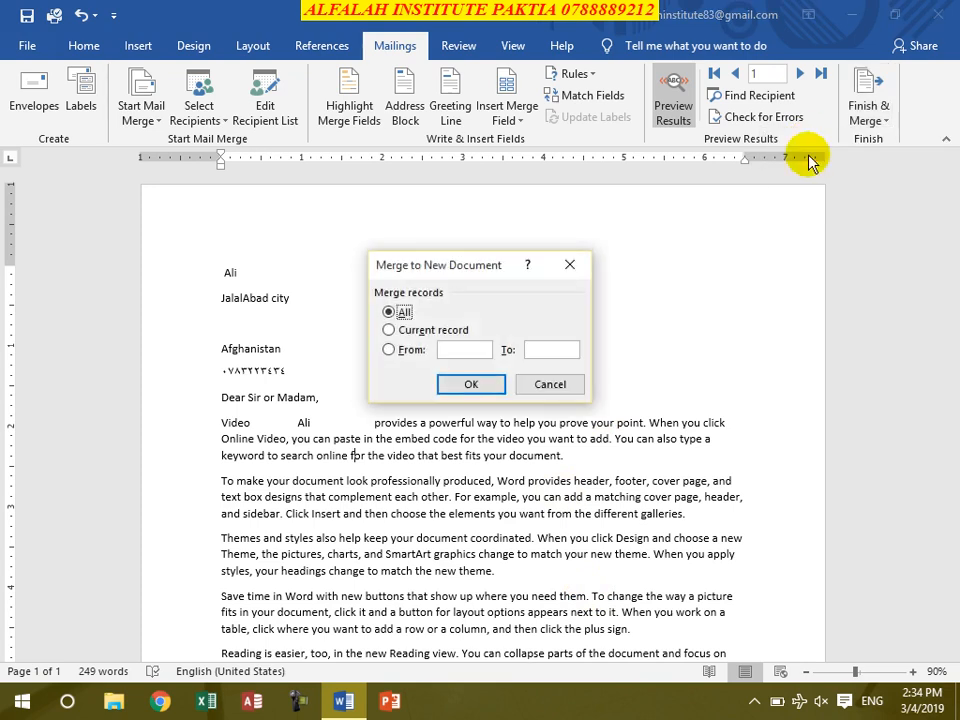
pyautogui.click(389, 330)
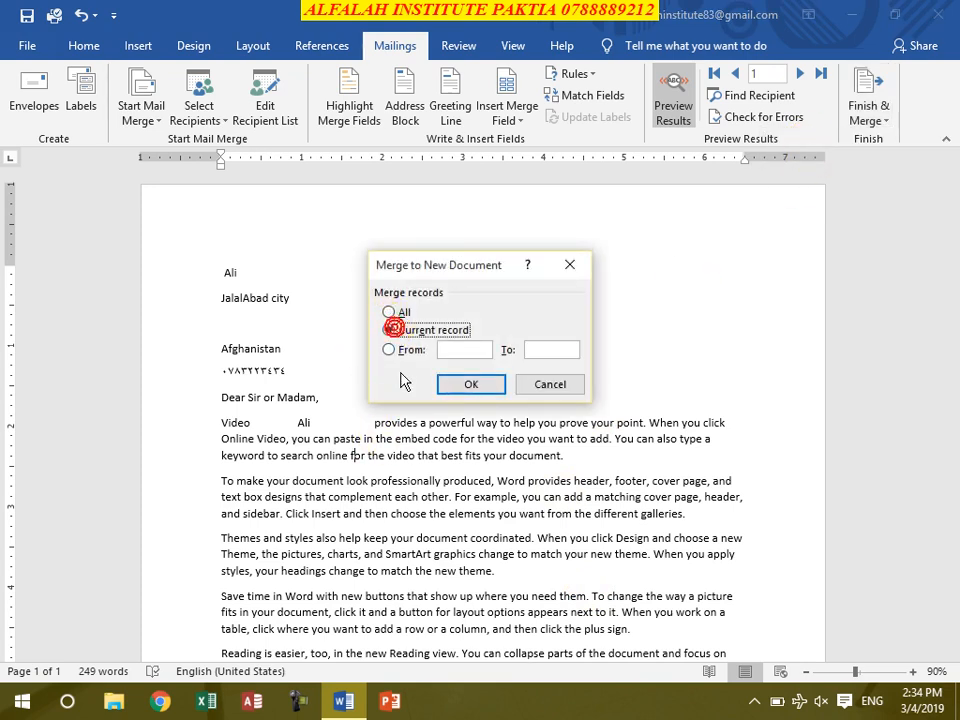
pyautogui.click(390, 350)
pyautogui.click(455, 350)
pyautogui.click(571, 349)
pyautogui.click(389, 312)
pyautogui.click(490, 386)
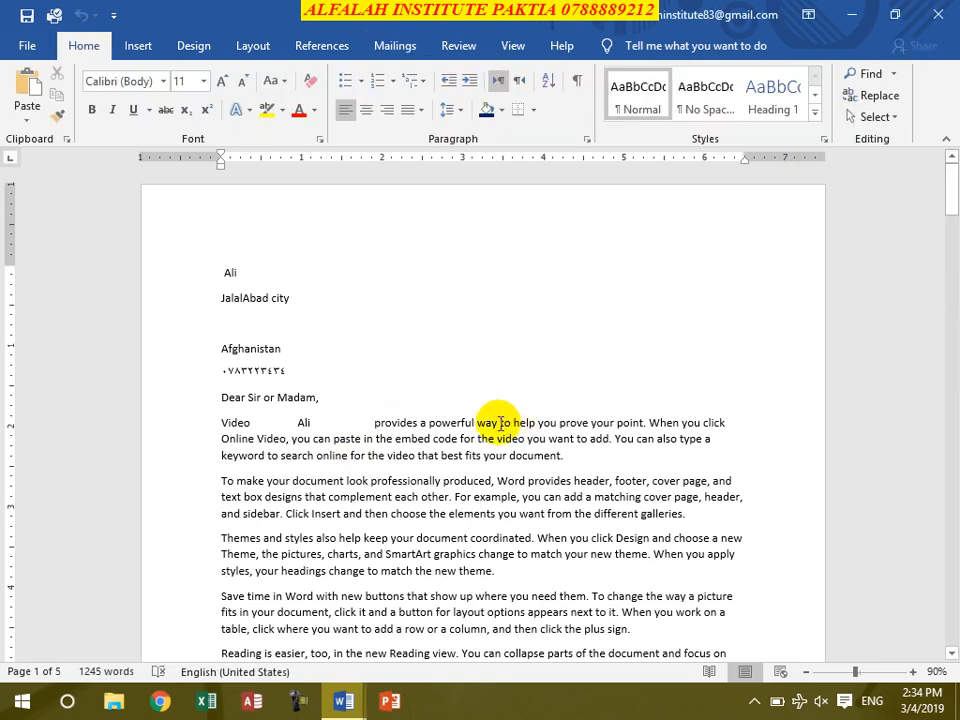
# Step: Scroll through the five merged letters, then close the merged document
pyautogui.keyDown('ctrl'); pyautogui.scroll(-8, 407, 487); pyautogui.keyUp('ctrl')
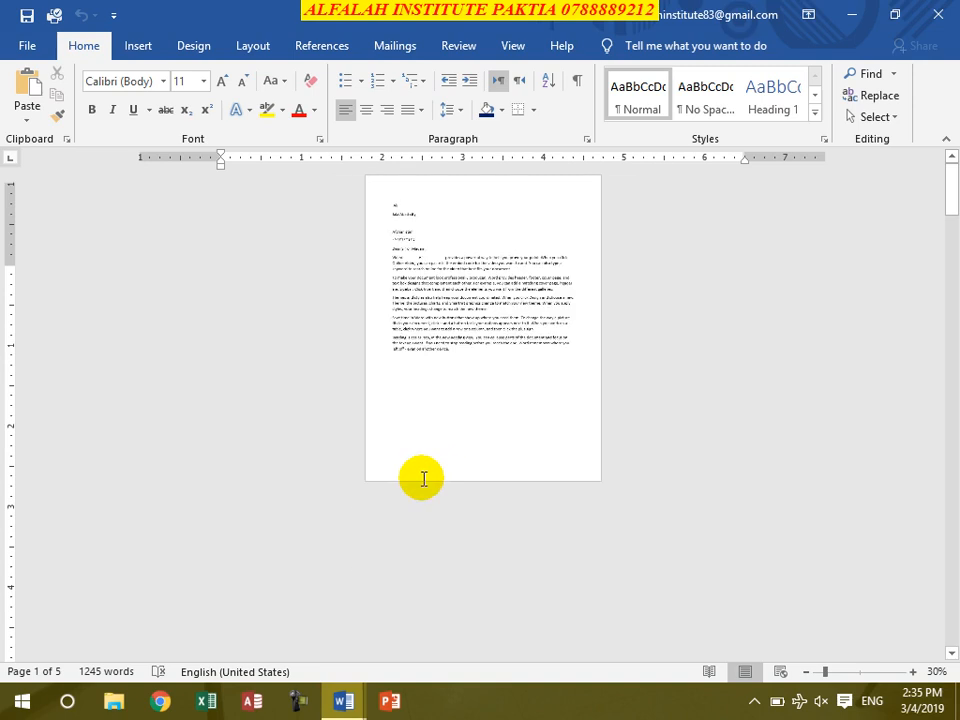
pyautogui.scroll(-4, 501, 630)
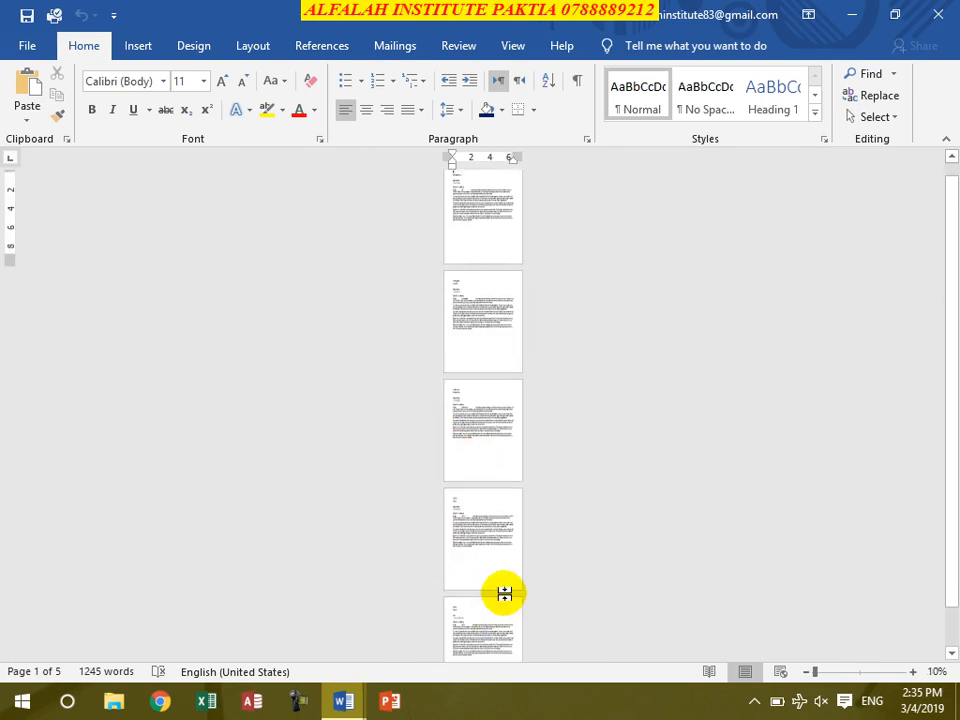
pyautogui.click(495, 600)
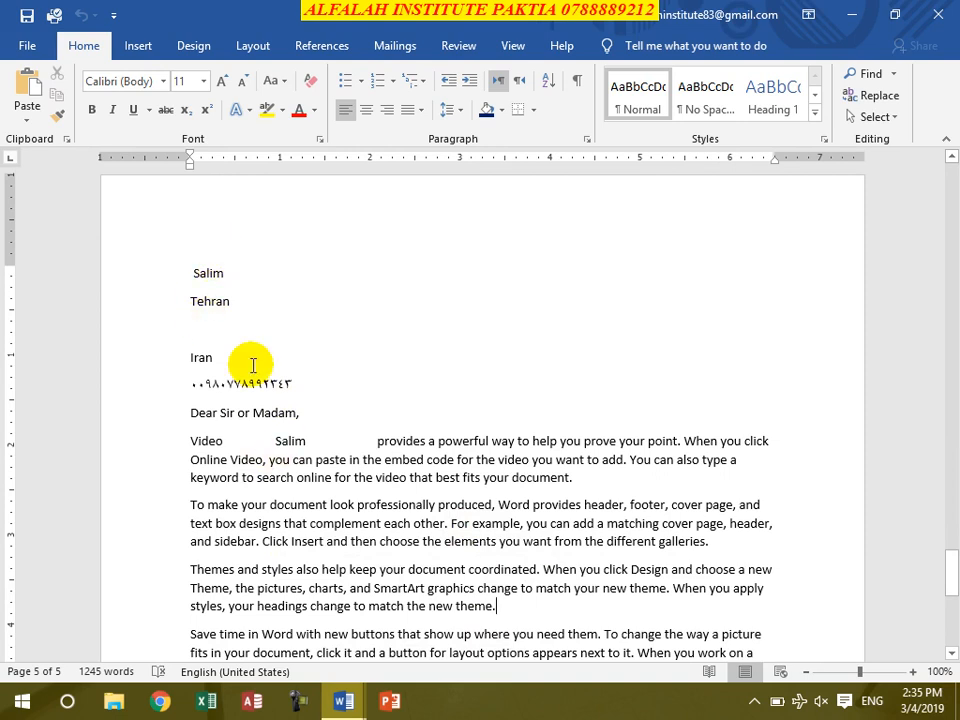
pyautogui.scroll(20, 381, 467)
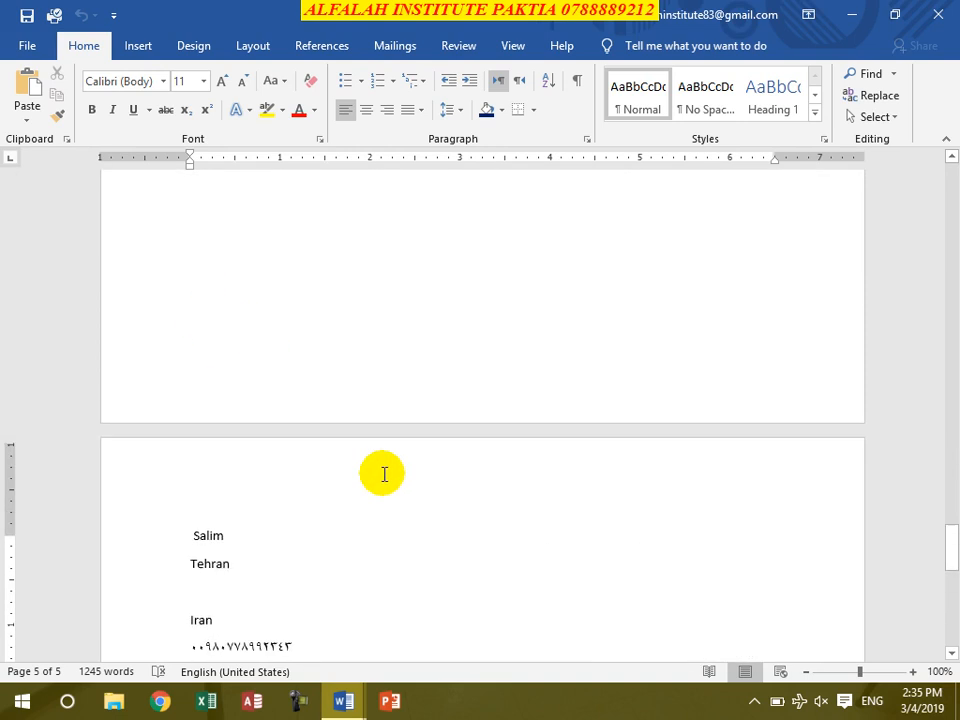
pyautogui.scroll(20, 381, 467)
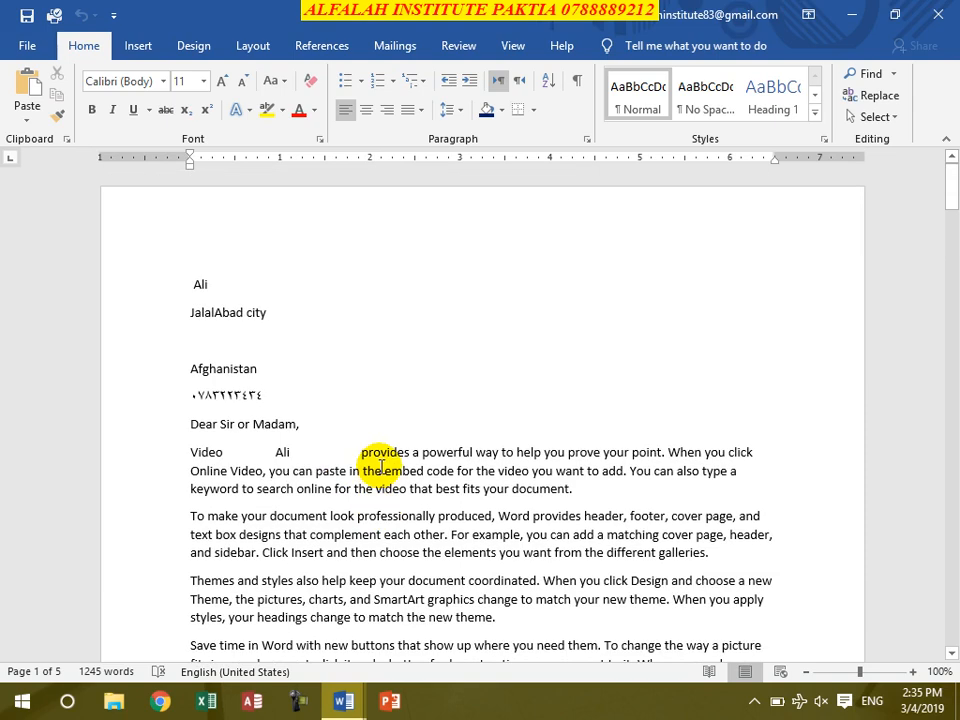
pyautogui.click(945, 10)
pyautogui.click(480, 386)
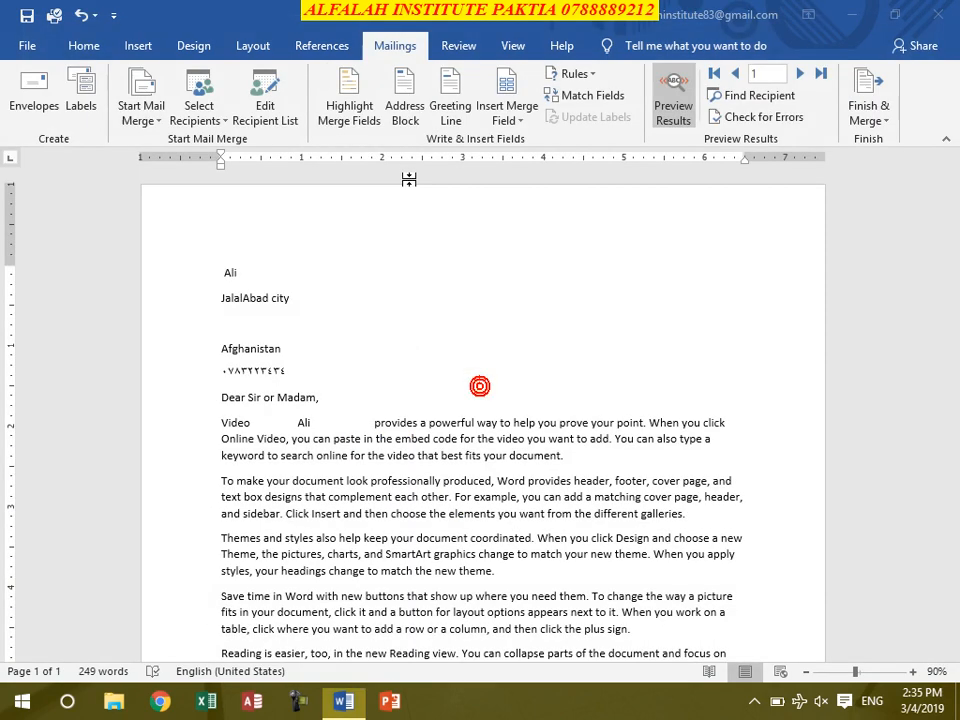
pyautogui.click(868, 112)
pyautogui.click(836, 162)
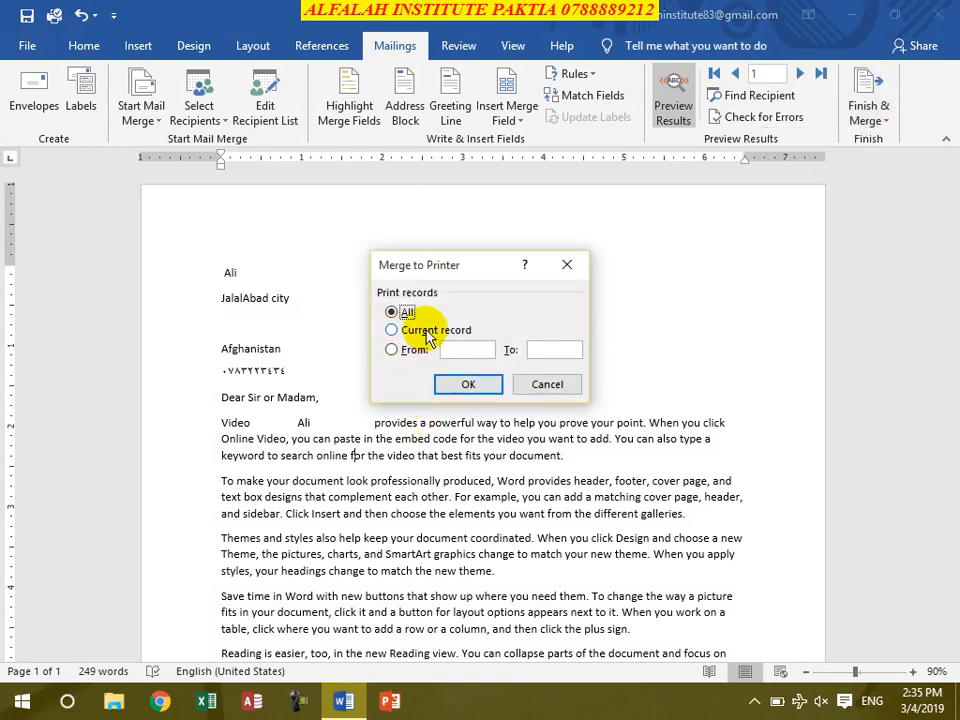
pyautogui.click(391, 349)
pyautogui.click(406, 312)
pyautogui.click(466, 384)
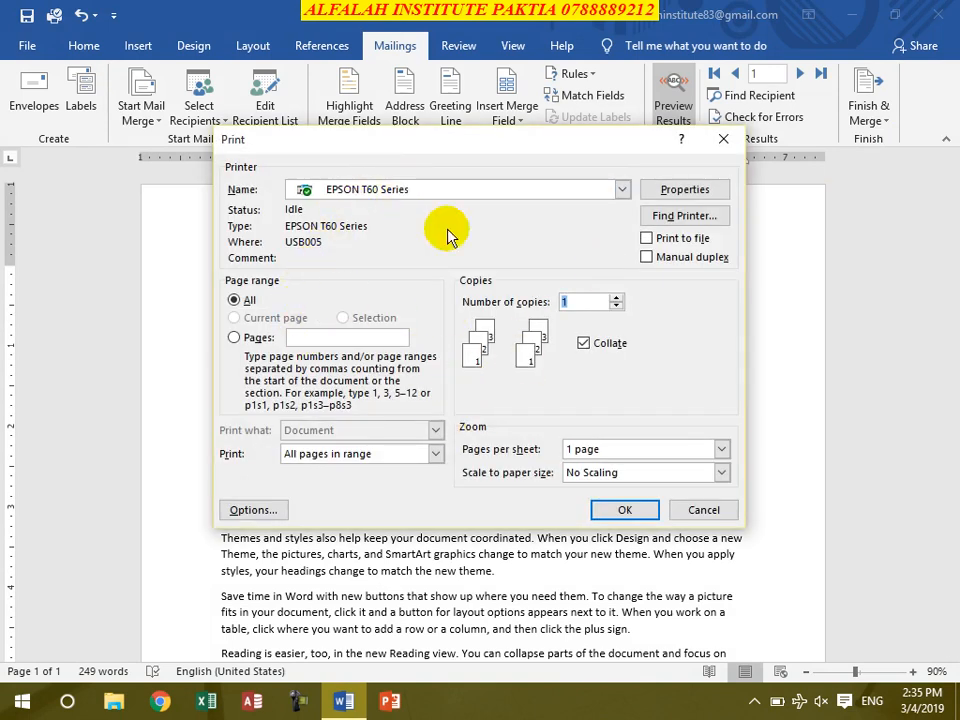
pyautogui.click(704, 510)
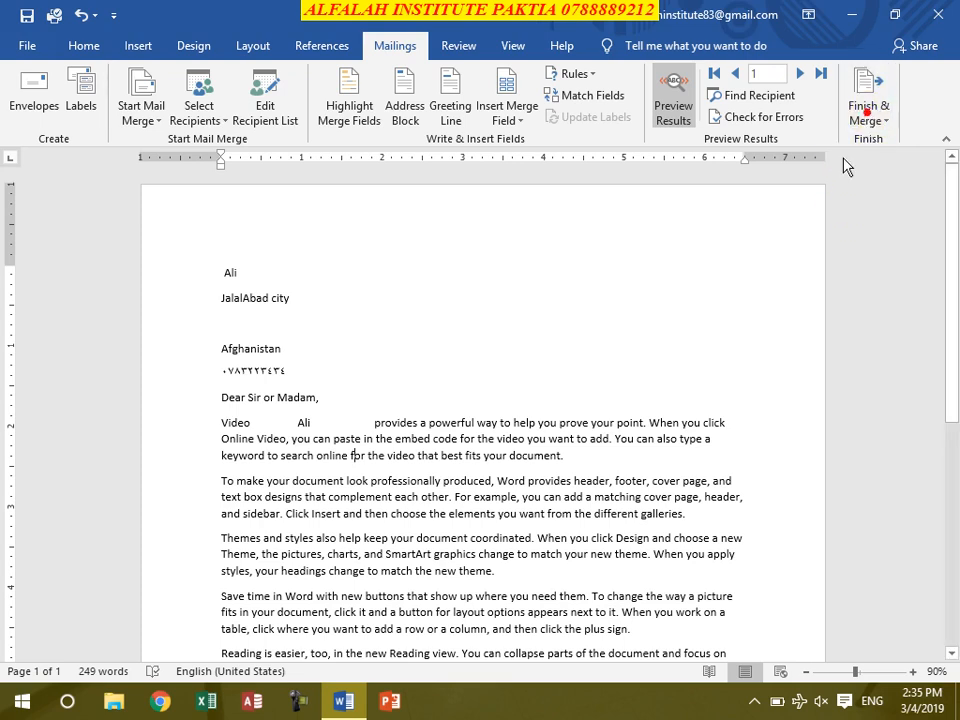
pyautogui.click(880, 116)
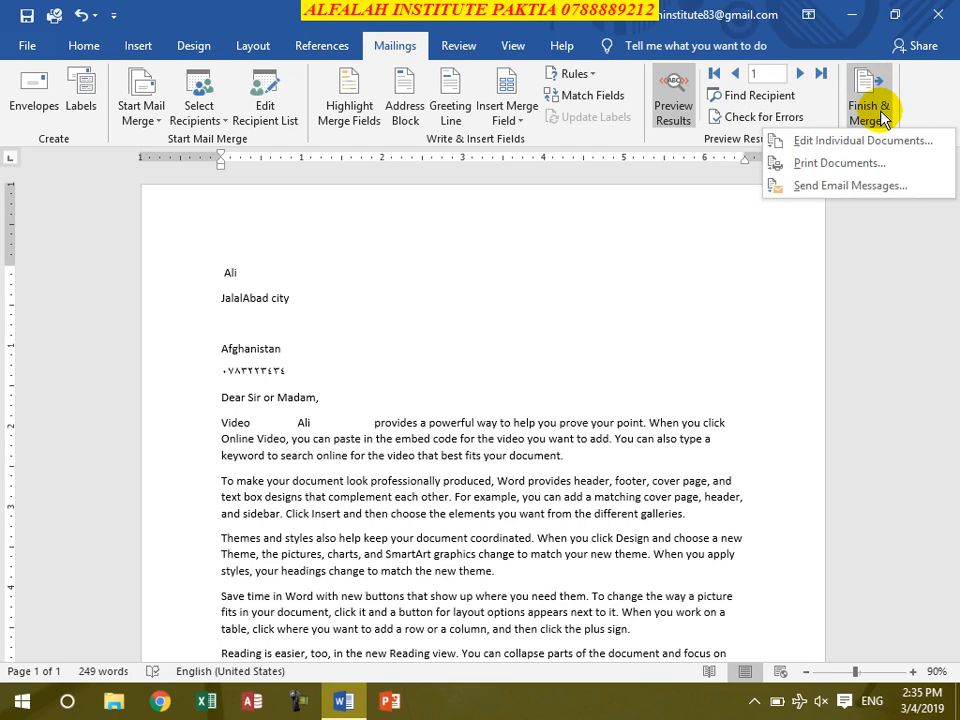
pyautogui.click(828, 190)
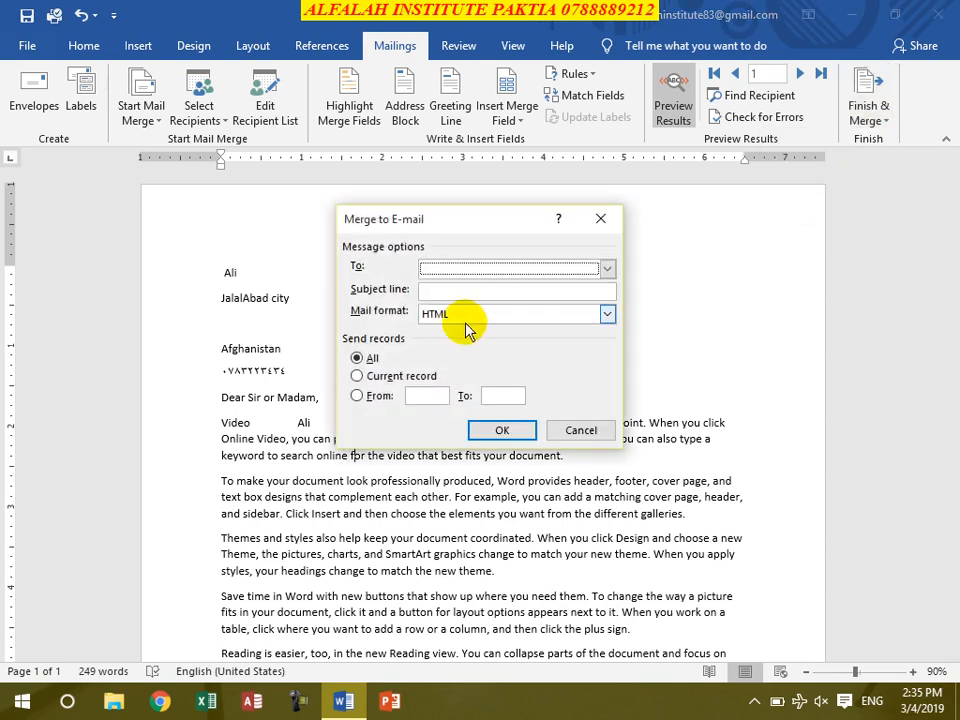
pyautogui.click(607, 268)
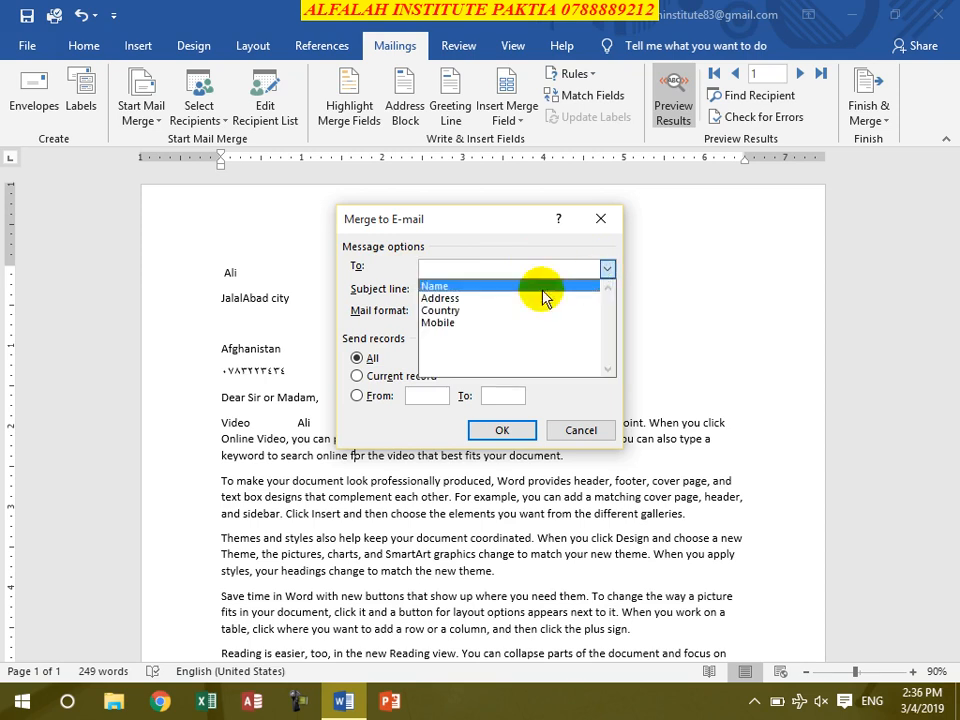
pyautogui.click(476, 323)
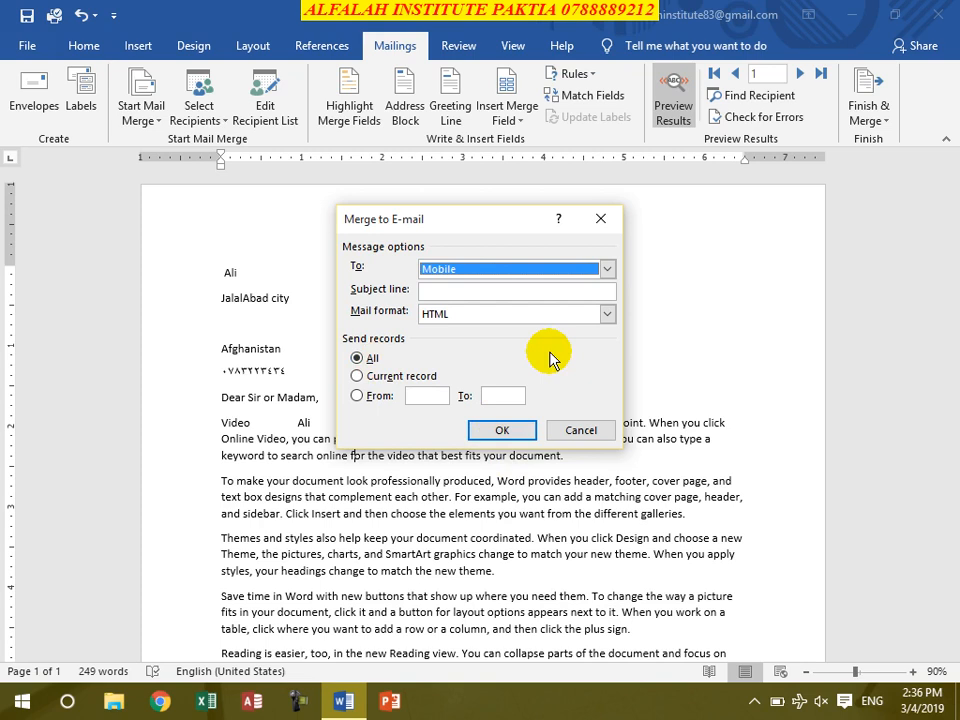
pyautogui.click(580, 431)
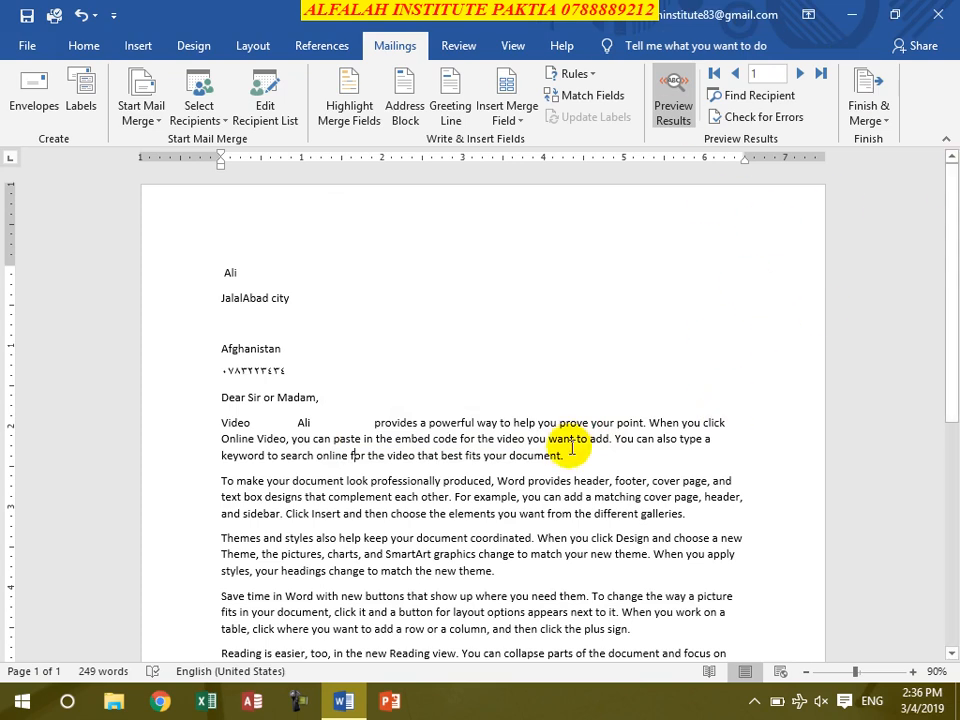
# Step: Close the letter without saving and create a new blank document
pyautogui.hotkey('ctrl', 'w')
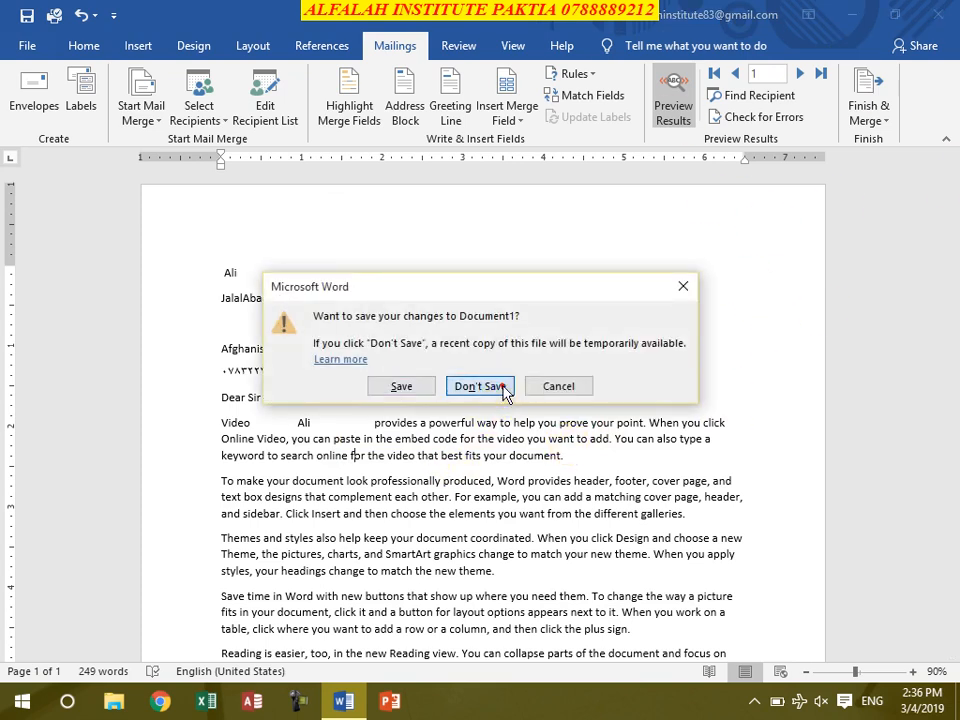
pyautogui.click(487, 387)
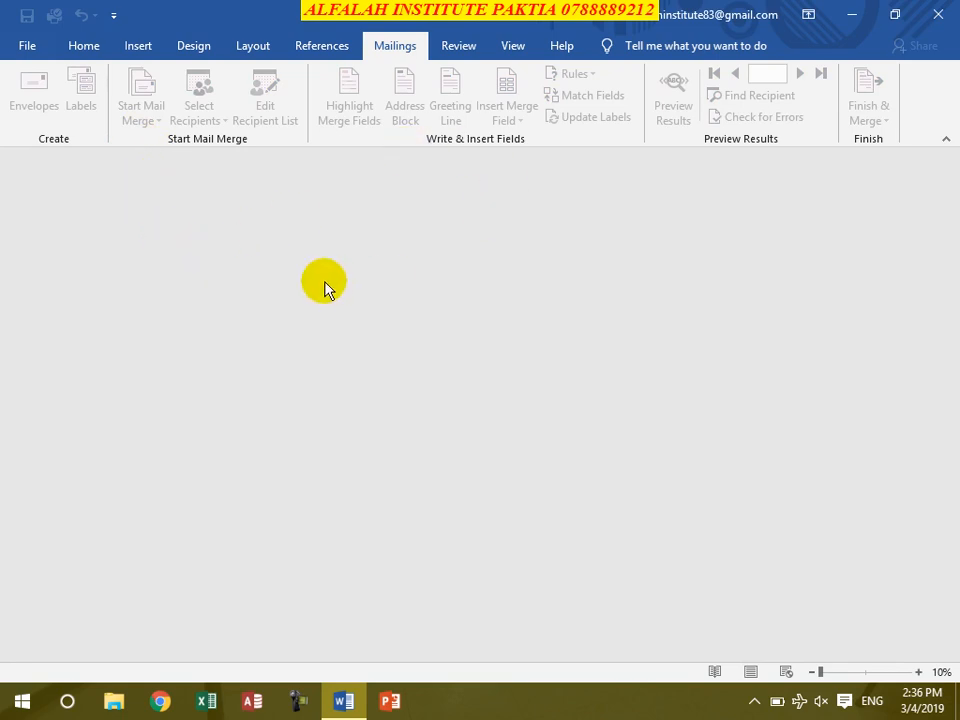
pyautogui.hotkey('ctrl', 'n')
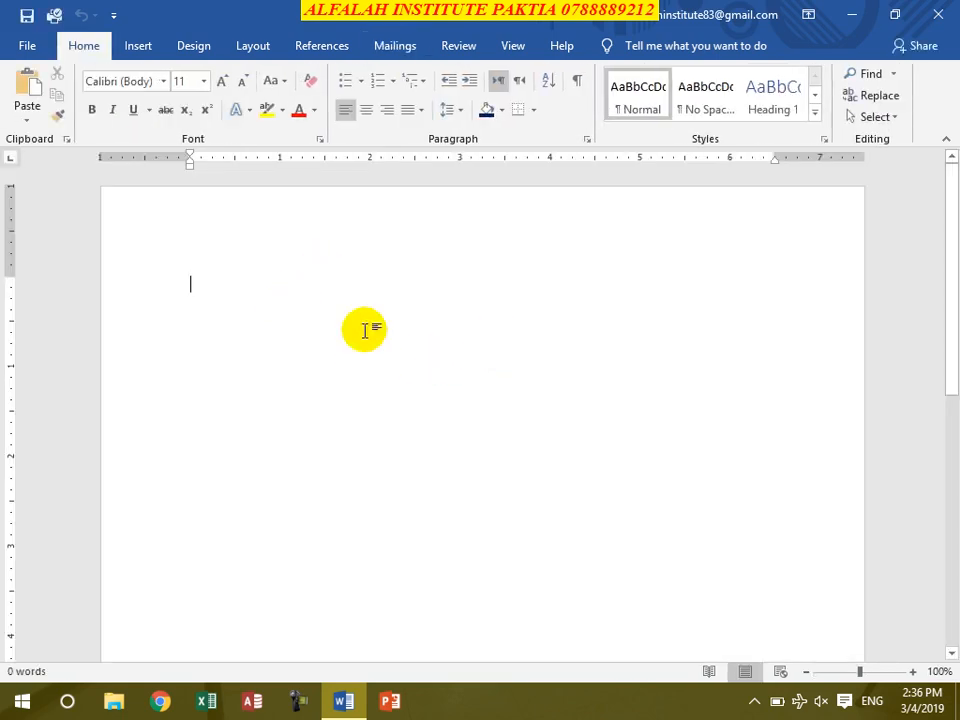
# Step: Launch the Step-by-Step Mail Merge Wizard with Letters and the current document
pyautogui.click(390, 46)
pyautogui.click(145, 118)
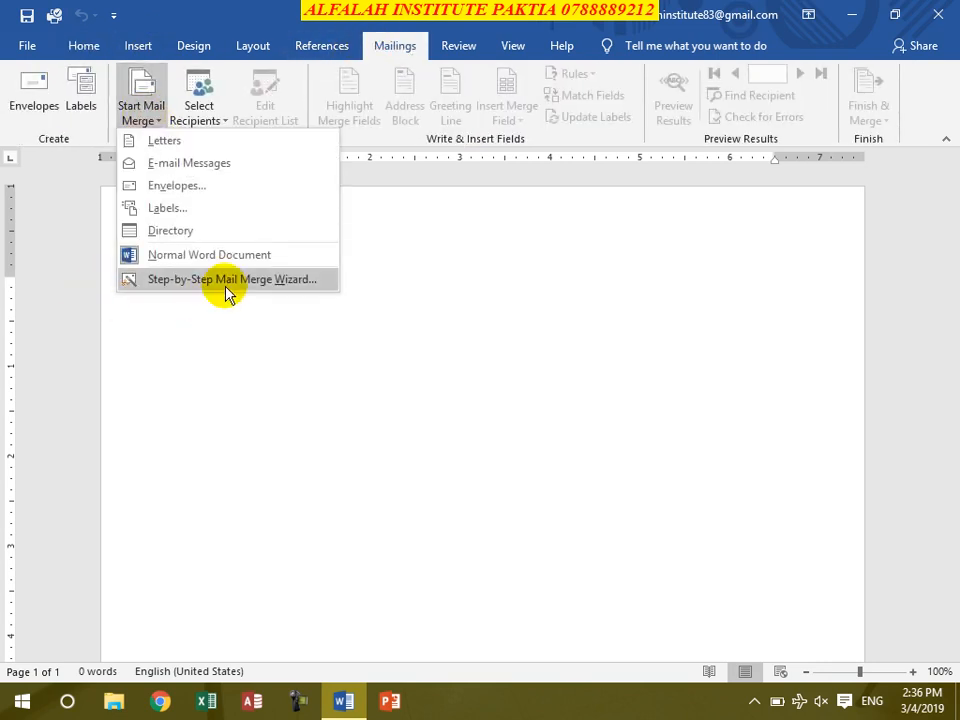
pyautogui.click(281, 286)
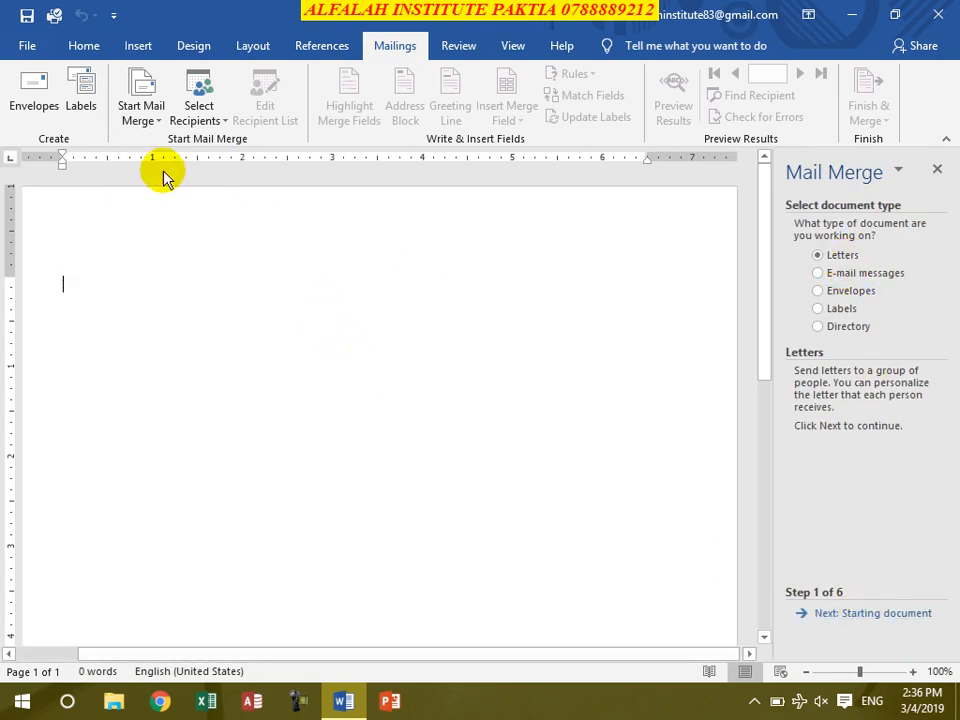
pyautogui.click(872, 613)
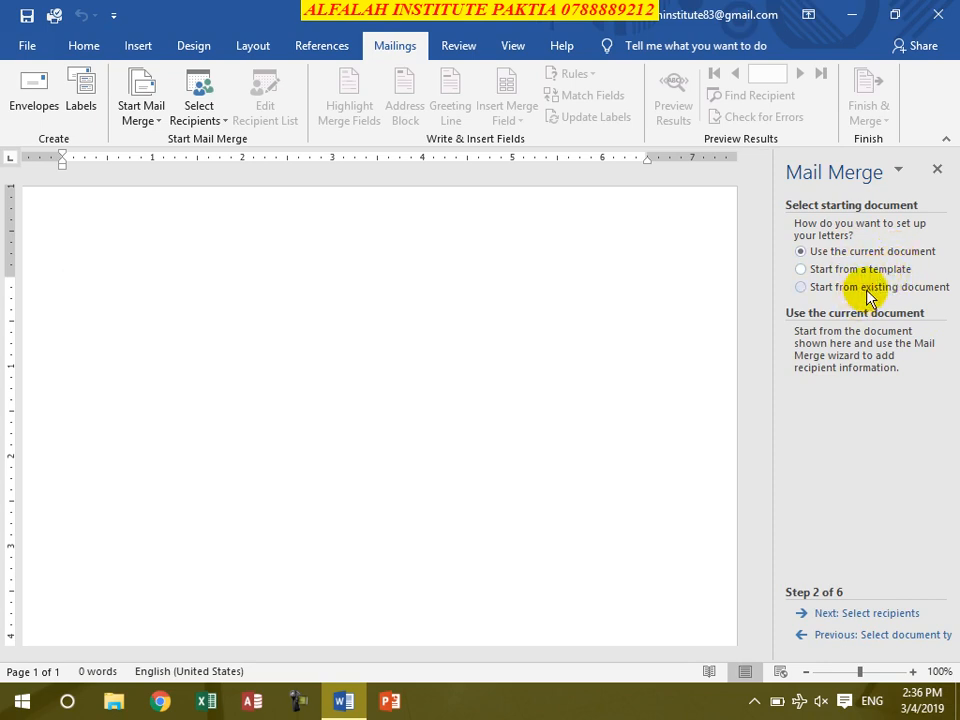
pyautogui.click(882, 615)
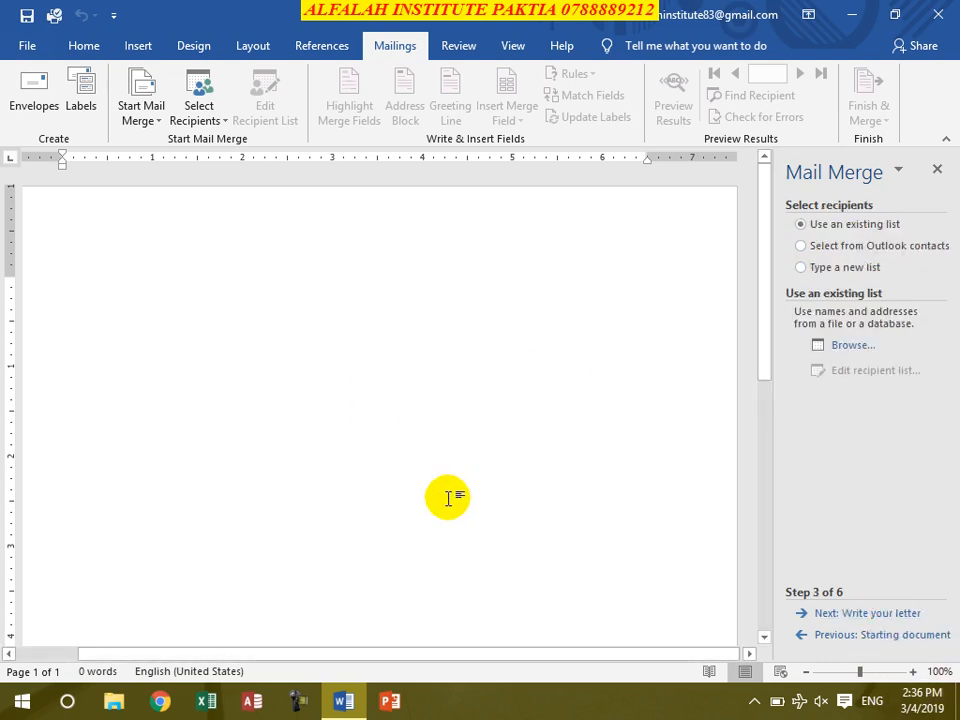
# Step: Try the 'Type a new list' and Outlook contacts options, then select 'Use an existing list'
pyautogui.click(826, 267)
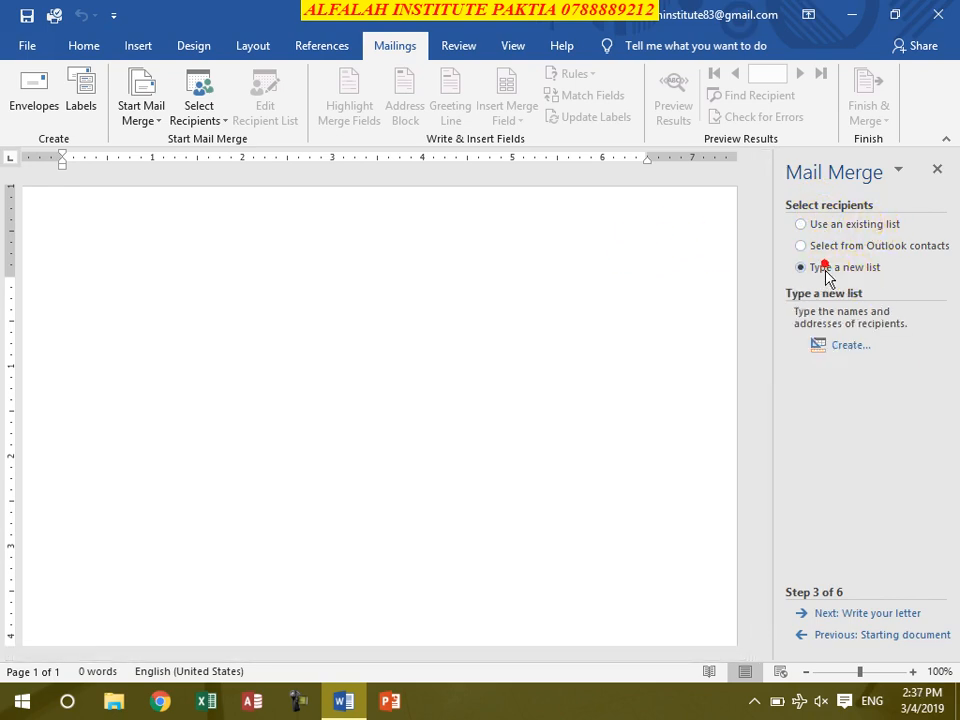
pyautogui.click(846, 347)
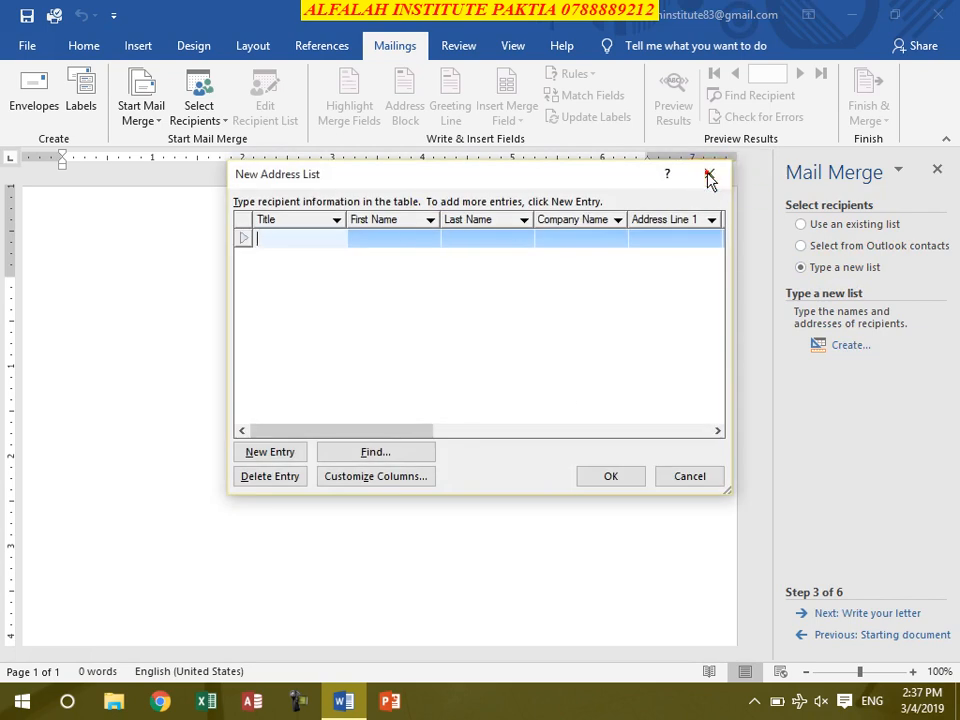
pyautogui.click(708, 178)
pyautogui.click(864, 244)
pyautogui.click(857, 226)
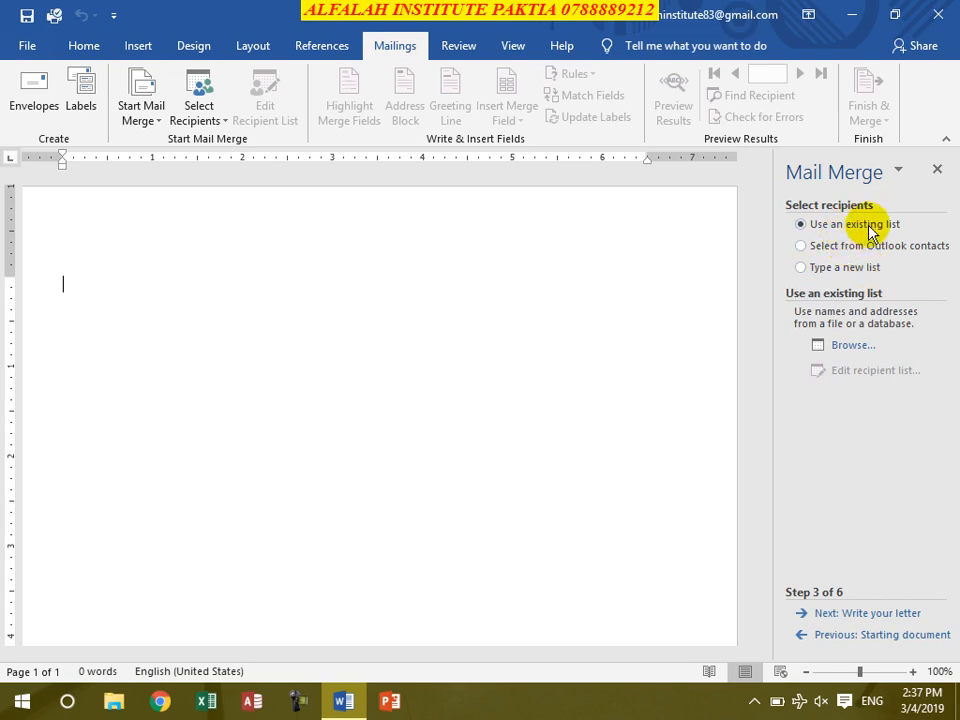
# Step: Open the Access recipient database from Documents and accept all five recipients
pyautogui.click(818, 346)
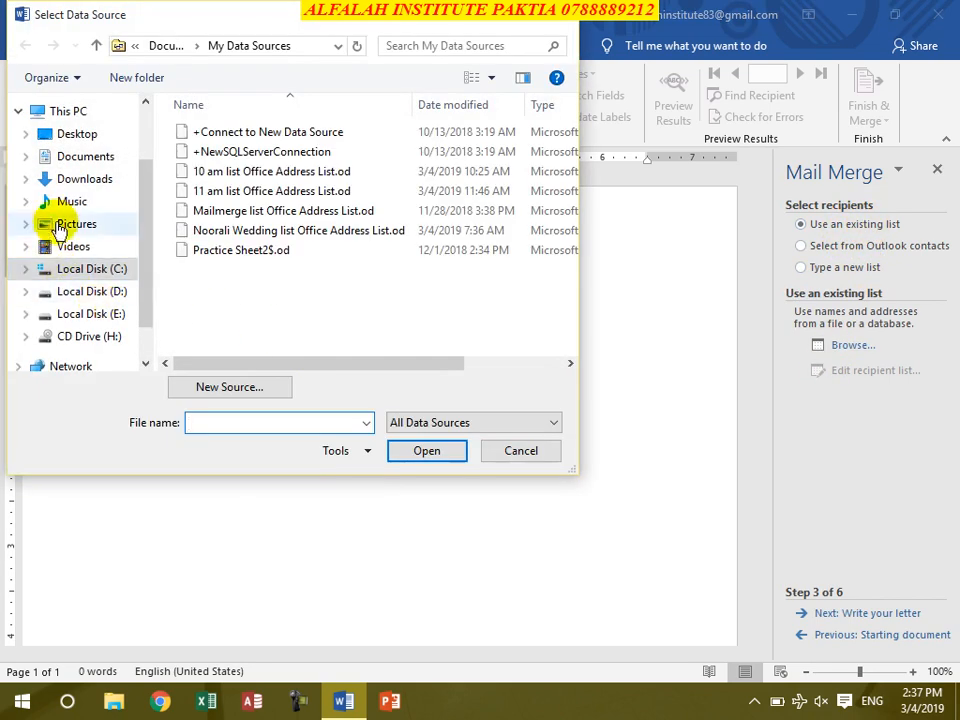
pyautogui.click(84, 157)
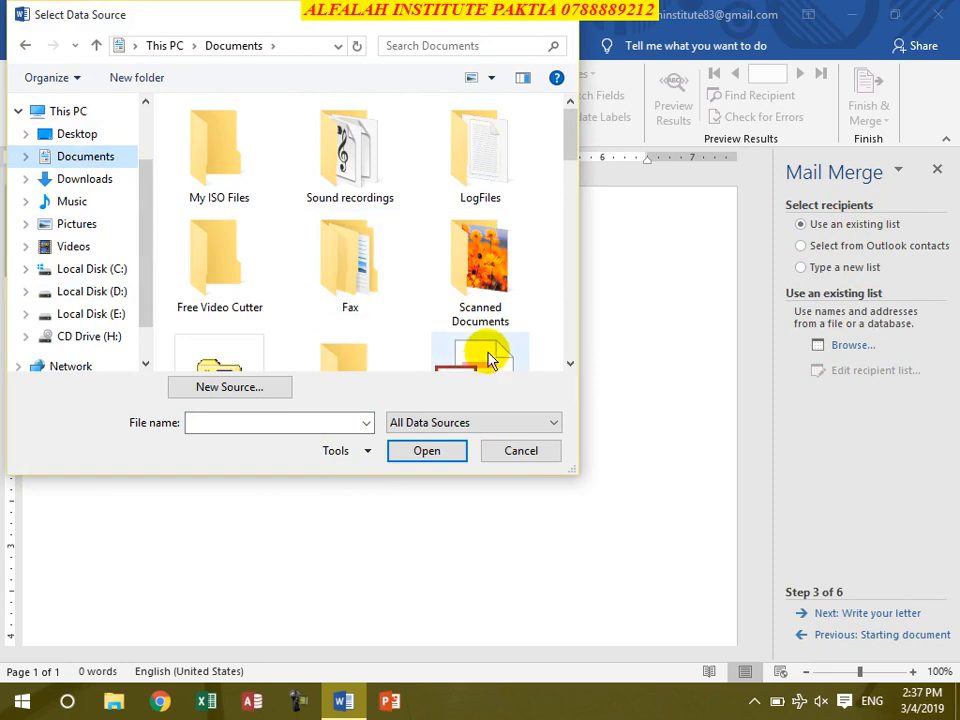
pyautogui.click(490, 360)
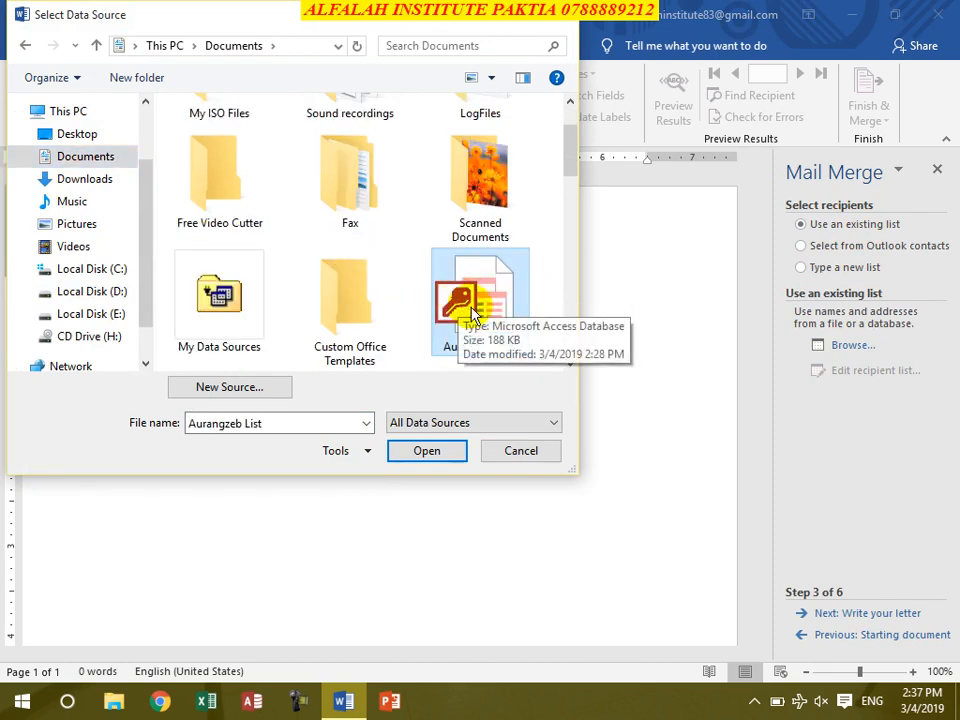
pyautogui.click(450, 451)
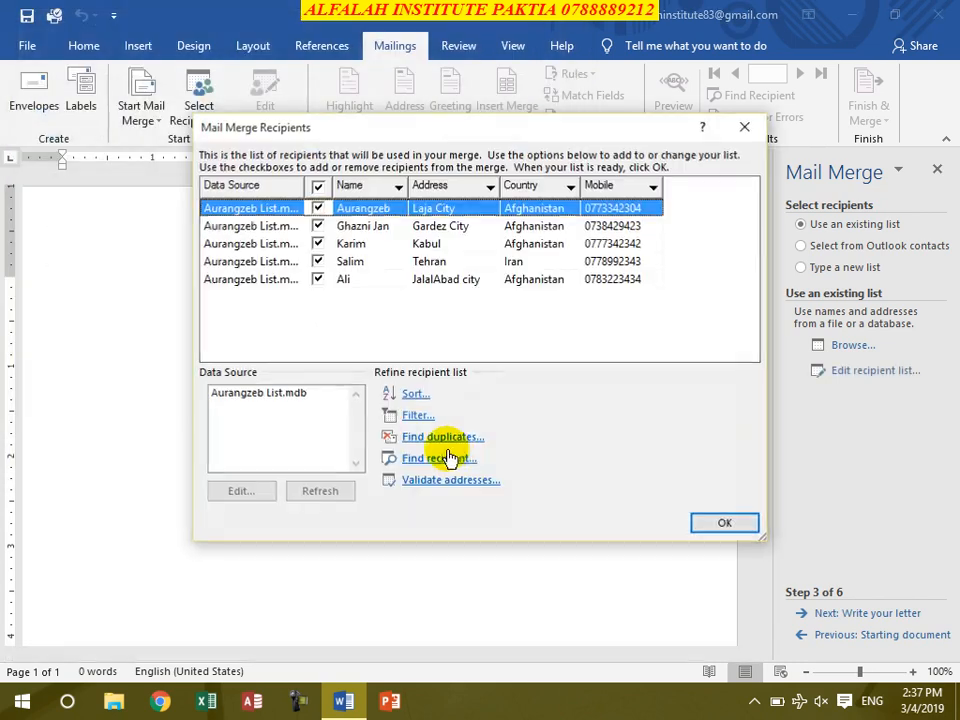
pyautogui.click(724, 524)
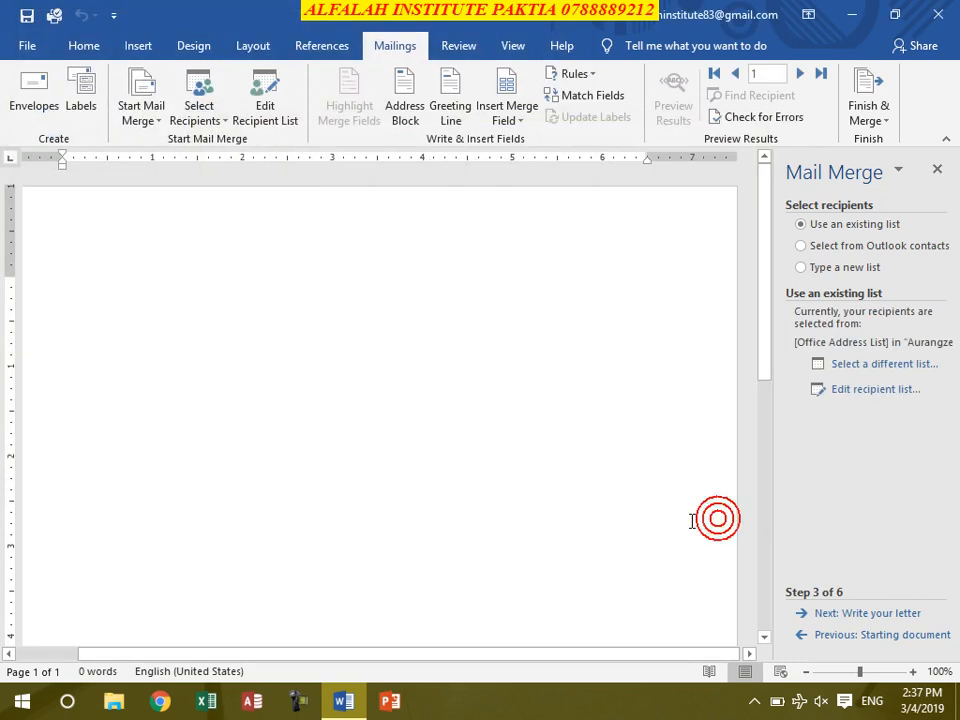
# Step: Insert an Address block followed by a Greeting line, each on its own line
pyautogui.click(858, 615)
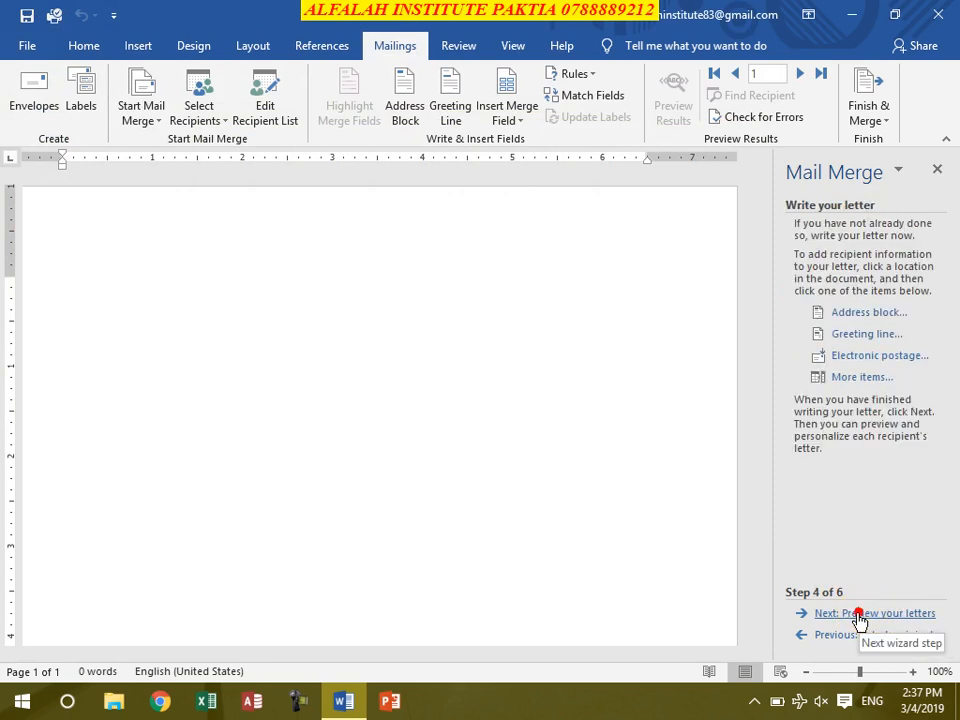
pyautogui.click(839, 312)
pyautogui.click(682, 478)
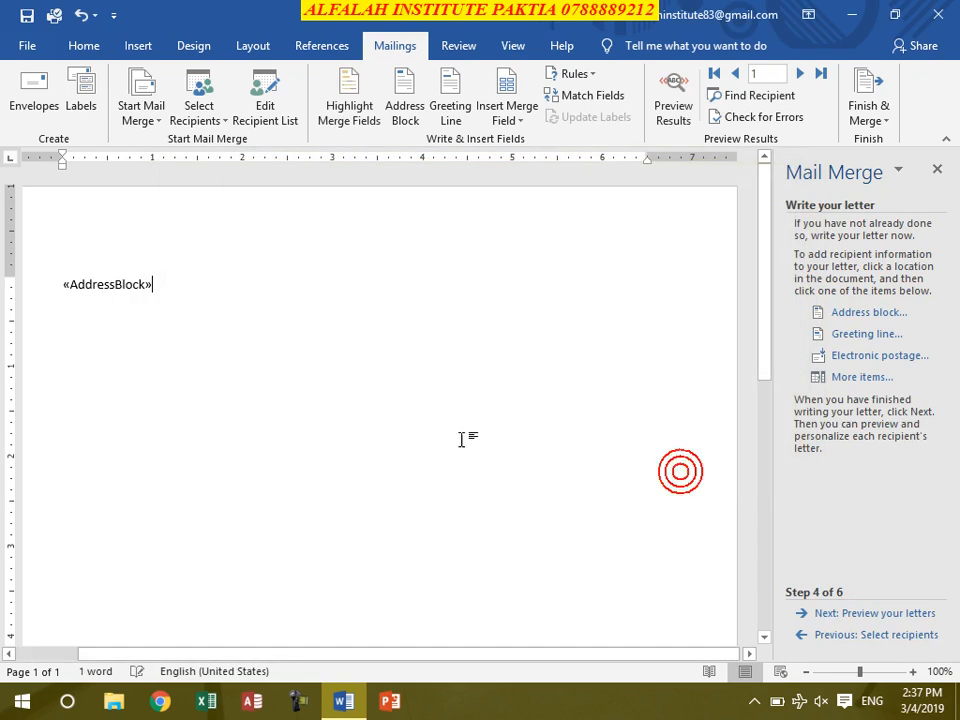
pyautogui.press('Return')
pyautogui.click(858, 335)
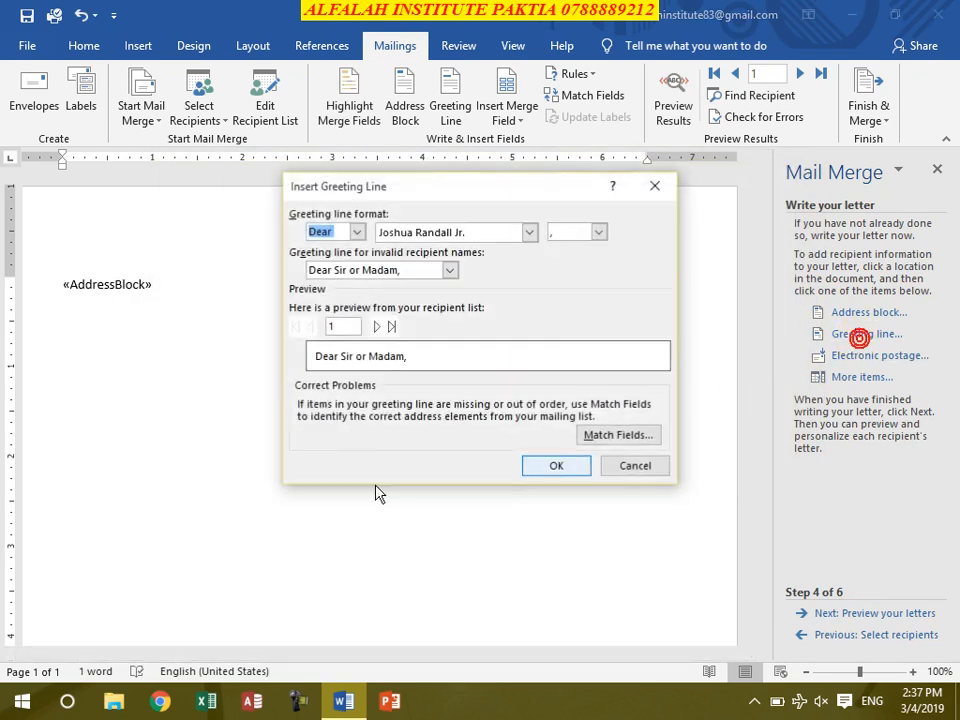
pyautogui.click(553, 465)
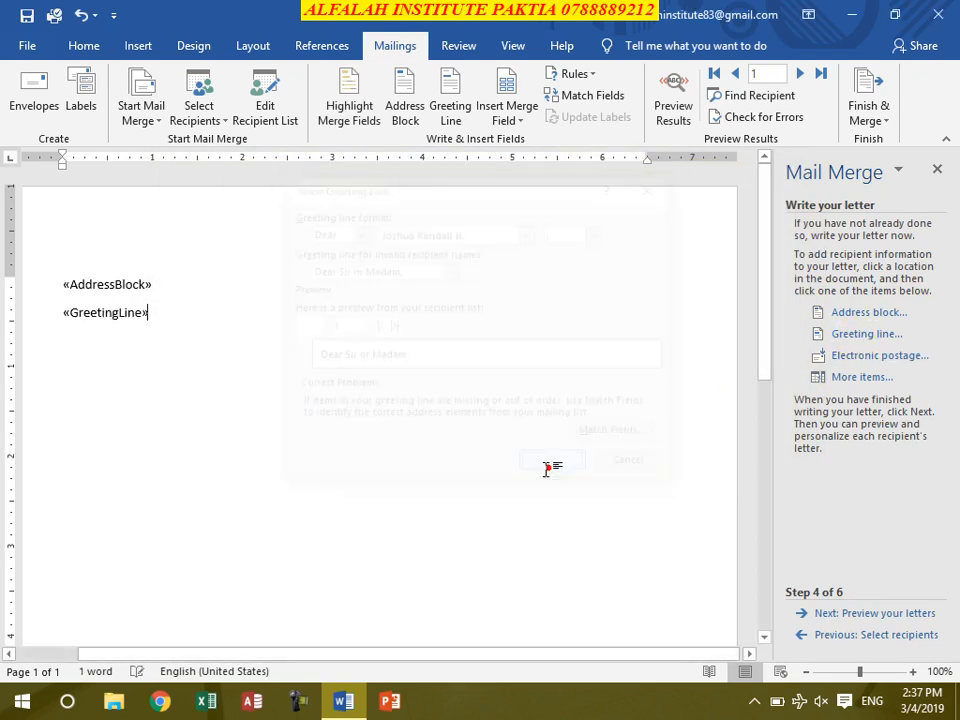
pyautogui.press('Return')
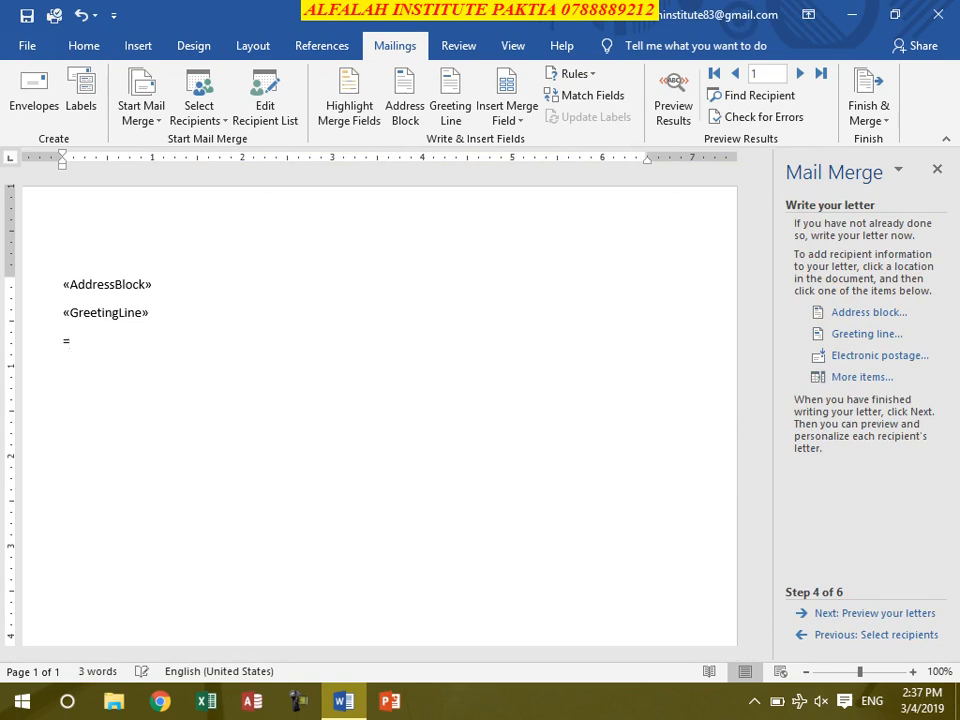
# Step: Add five =rand() sample paragraphs and insert the Name field after 'Video'
pyautogui.write('=rand()')
pyautogui.press('Return')
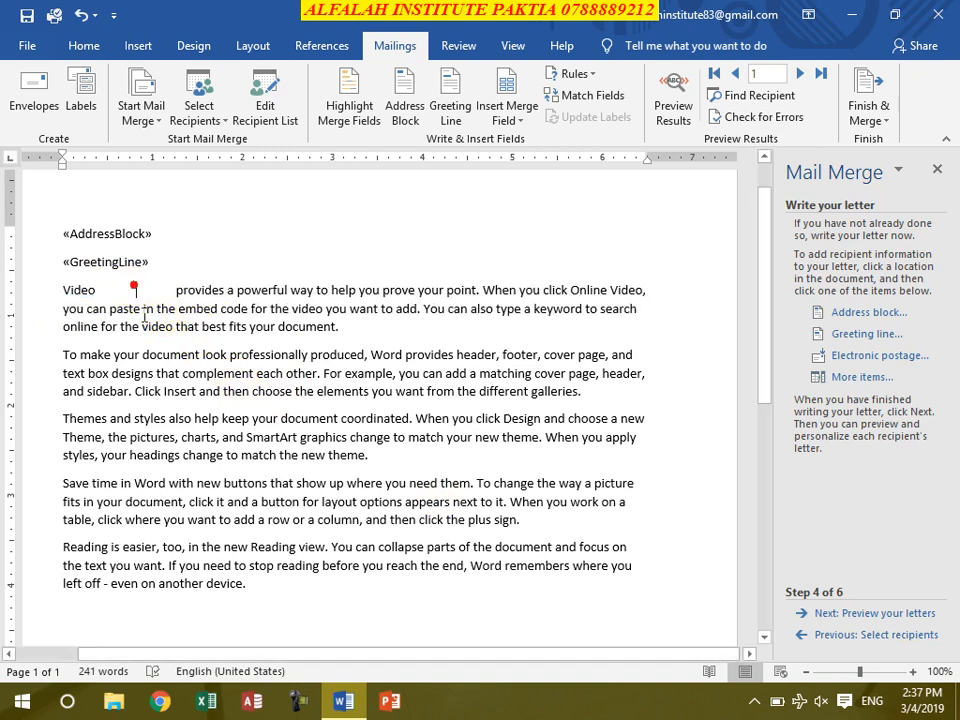
pyautogui.click(866, 380)
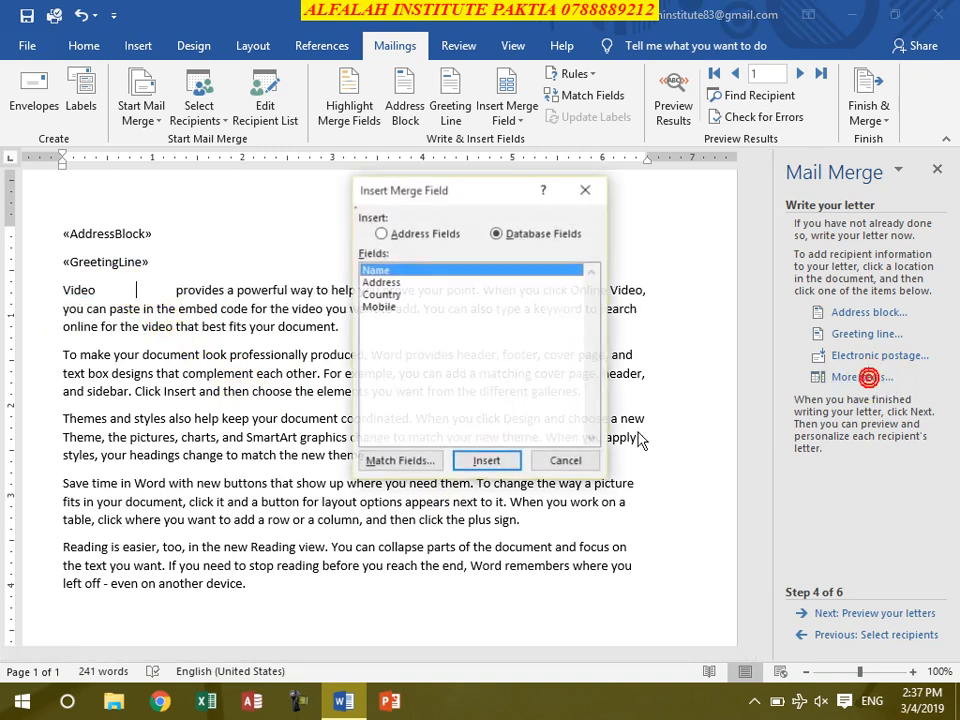
pyautogui.click(370, 271)
pyautogui.click(488, 461)
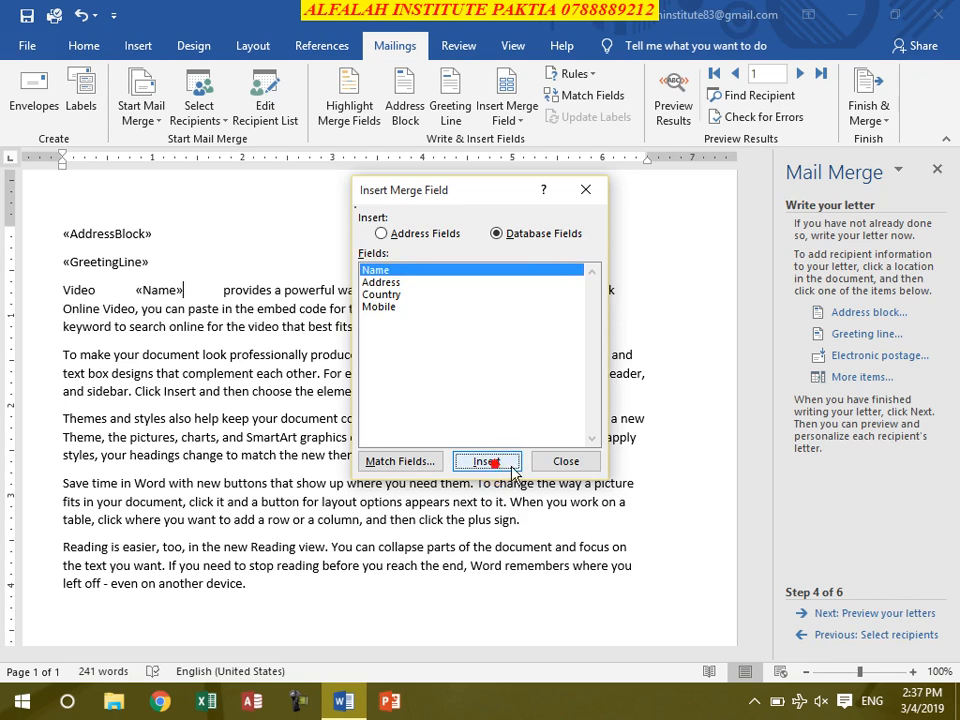
pyautogui.click(563, 460)
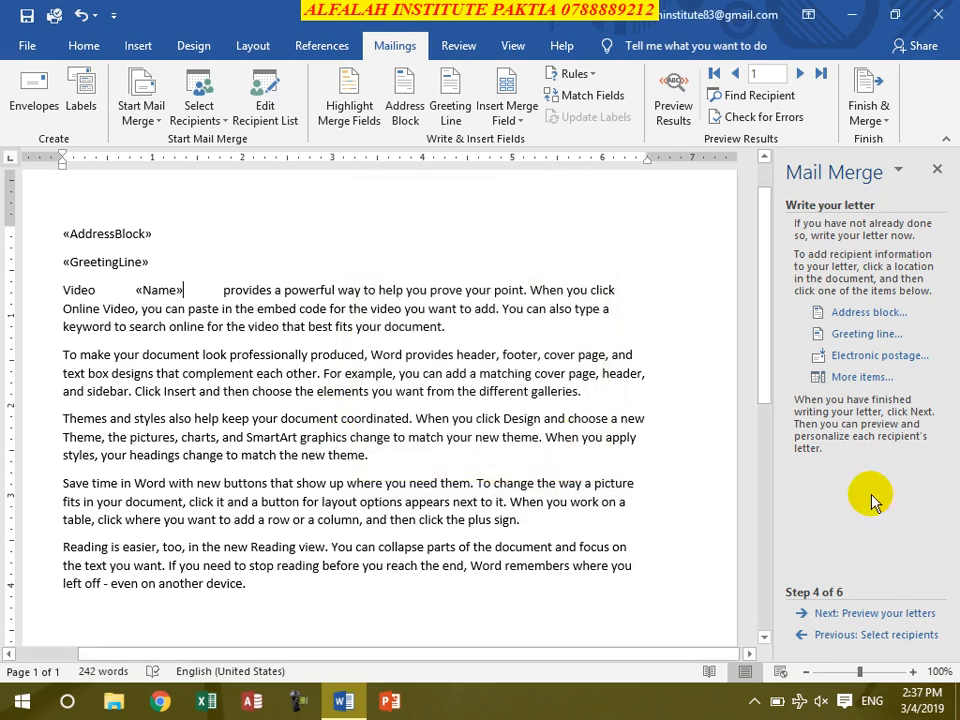
# Step: Preview the merged letters, stepping forward through recipients and back to the first
pyautogui.click(880, 618)
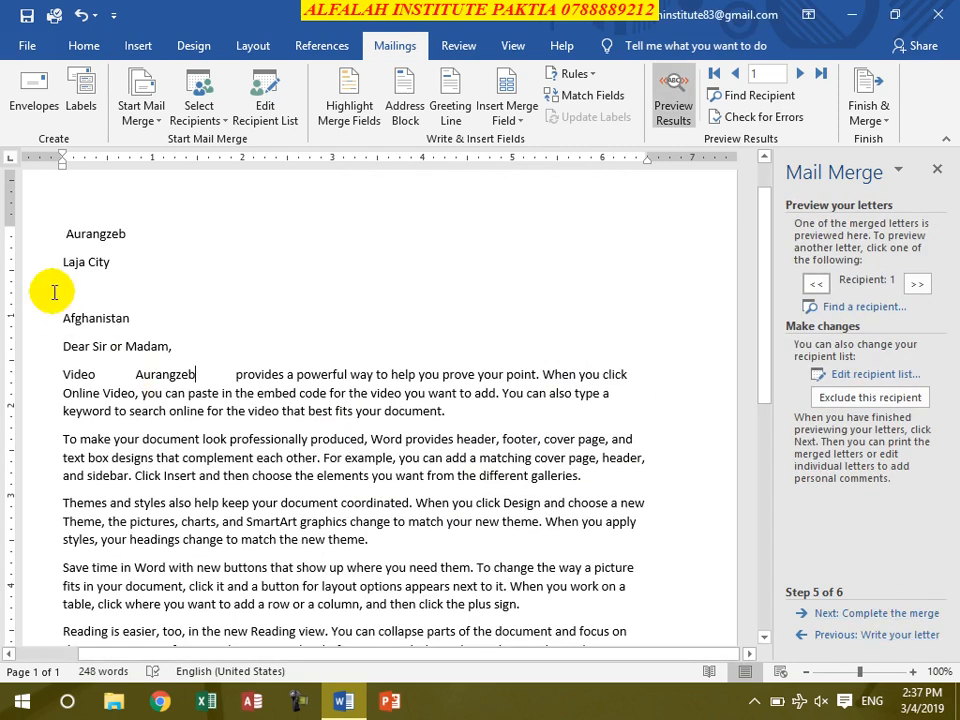
pyautogui.click(931, 281)
pyautogui.click(931, 281)
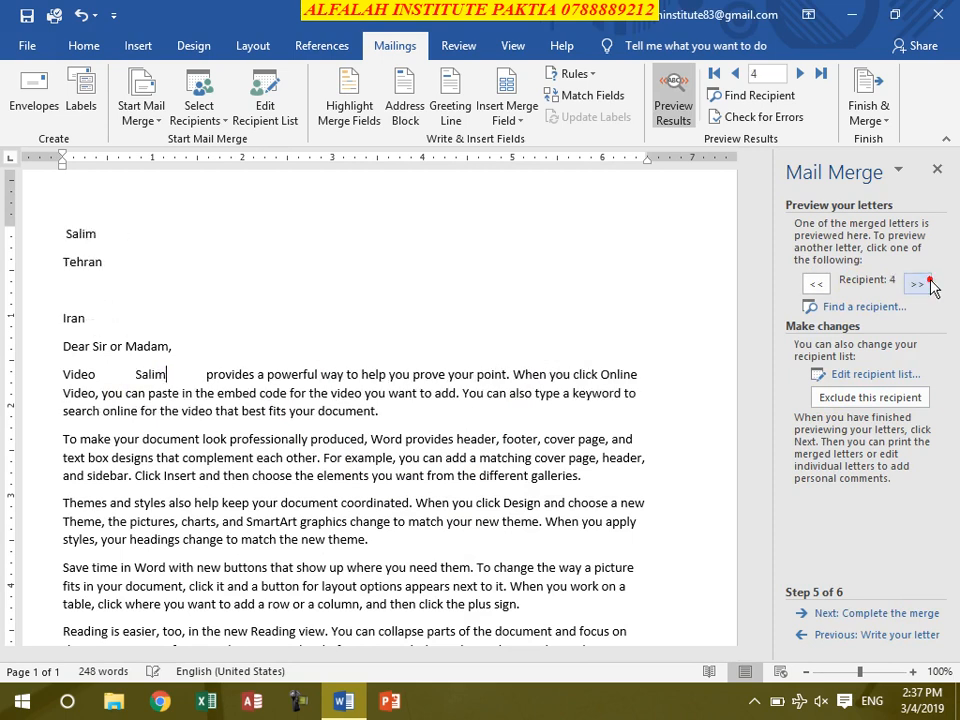
pyautogui.click(931, 281)
pyautogui.click(820, 288)
pyautogui.click(820, 288)
pyautogui.click(820, 288)
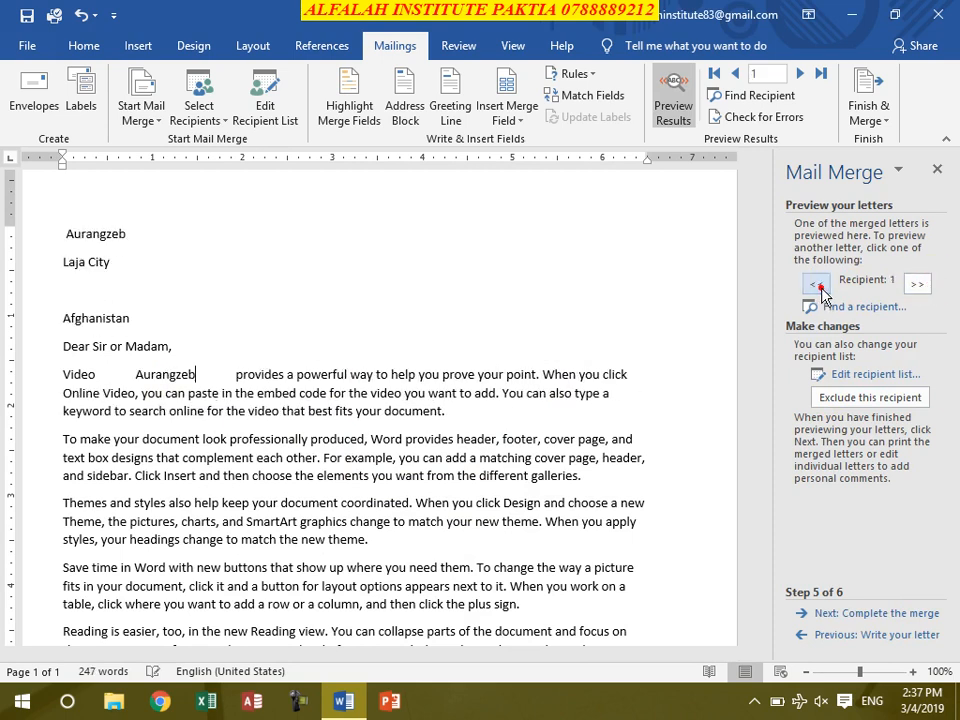
# Step: Advance to Complete the merge, glance at Finish & Merge, then close the document window
pyautogui.click(886, 611)
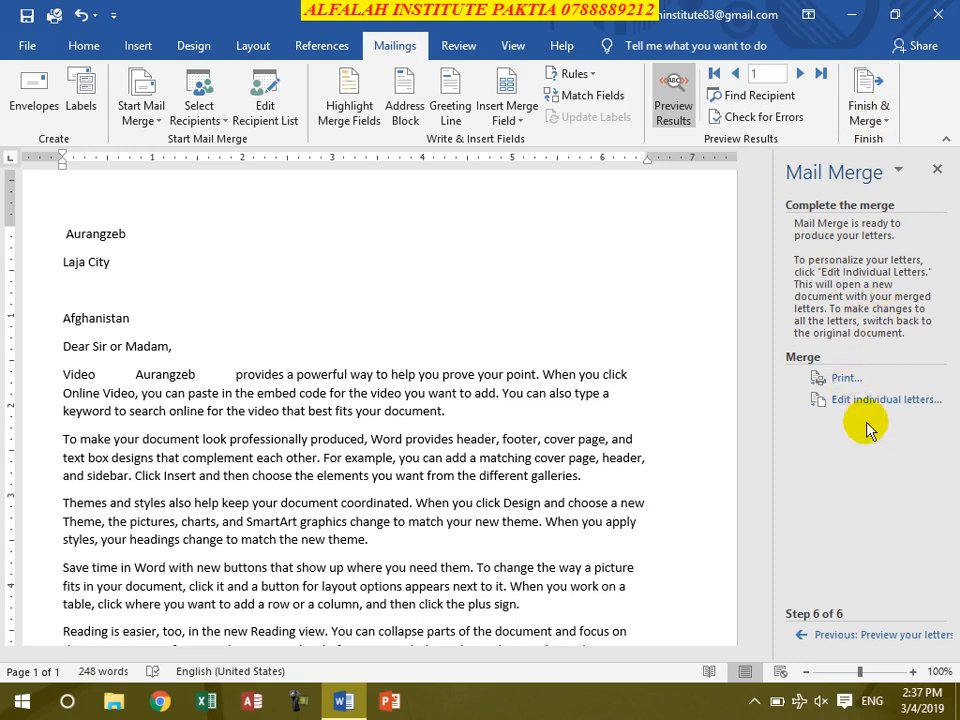
pyautogui.click(868, 115)
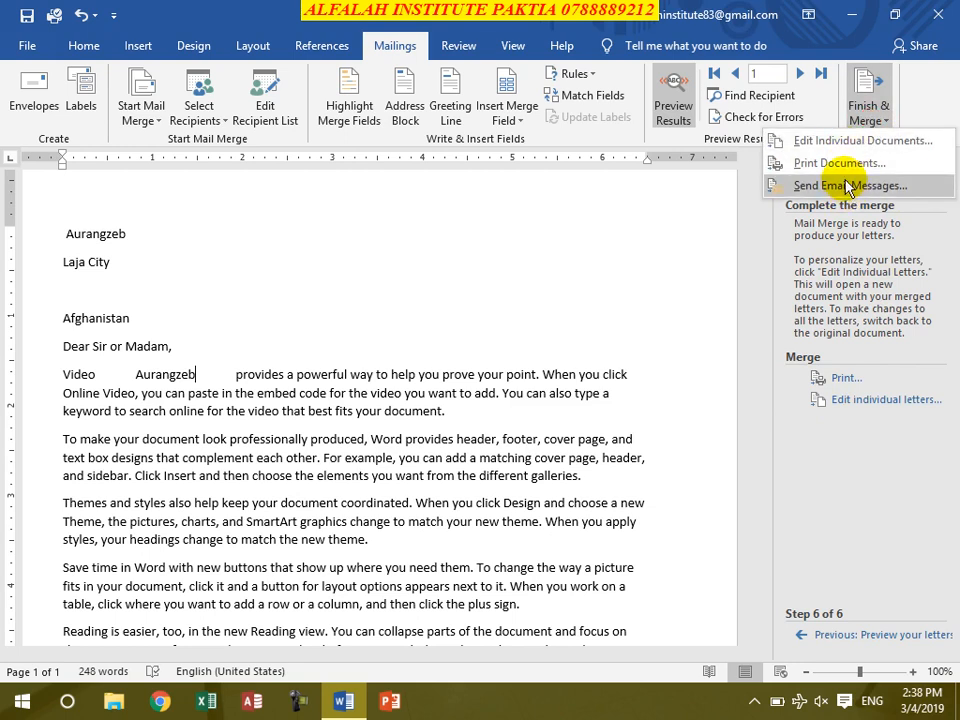
pyautogui.click(568, 347)
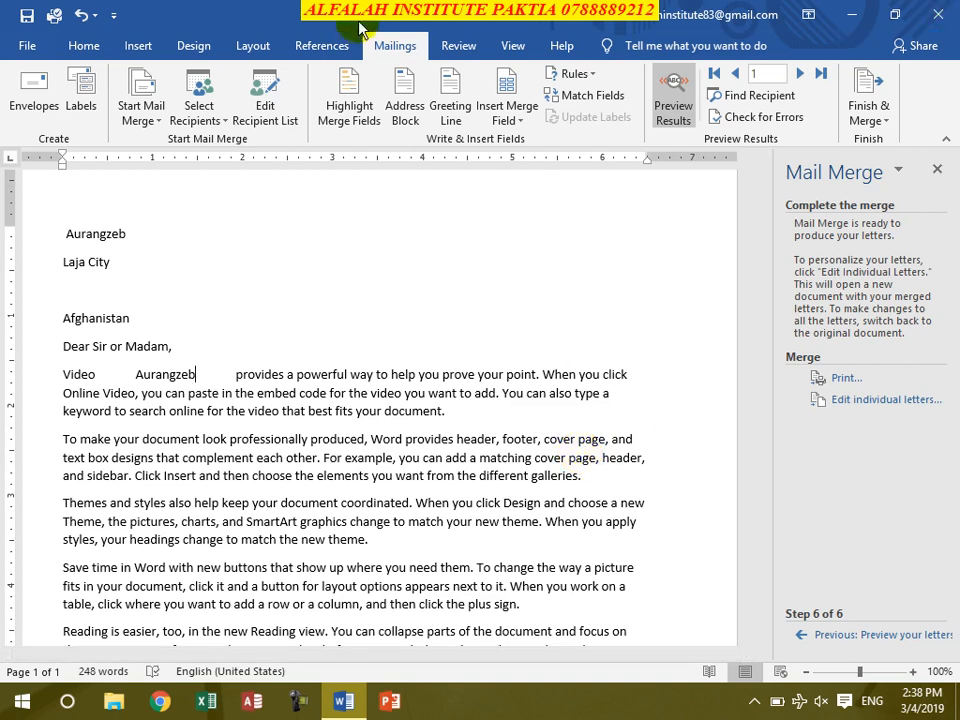
pyautogui.click(456, 45)
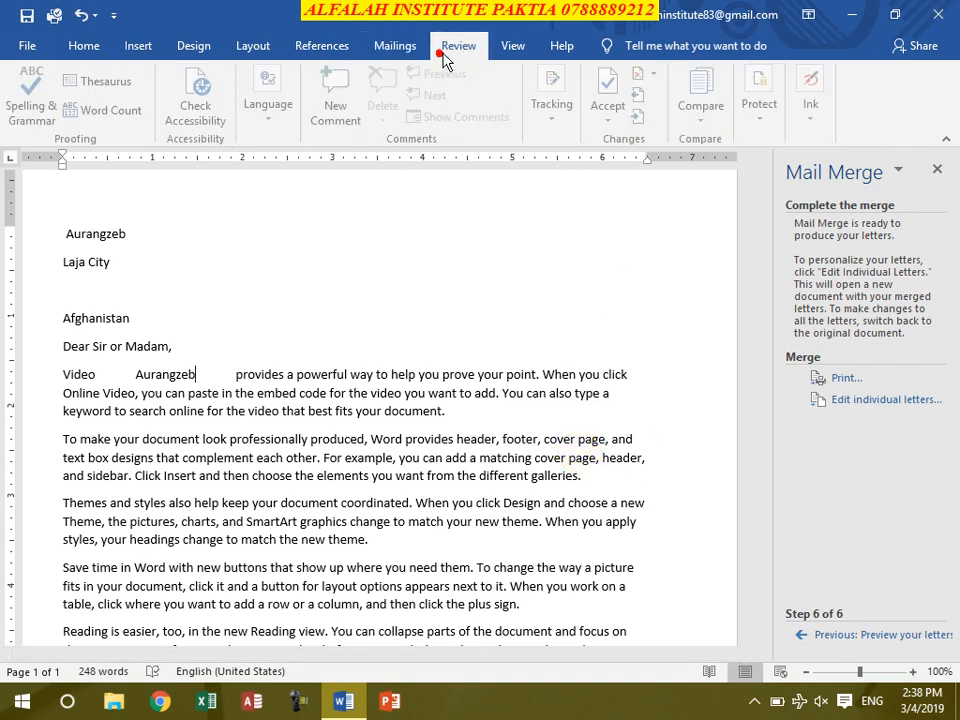
pyautogui.click(935, 17)
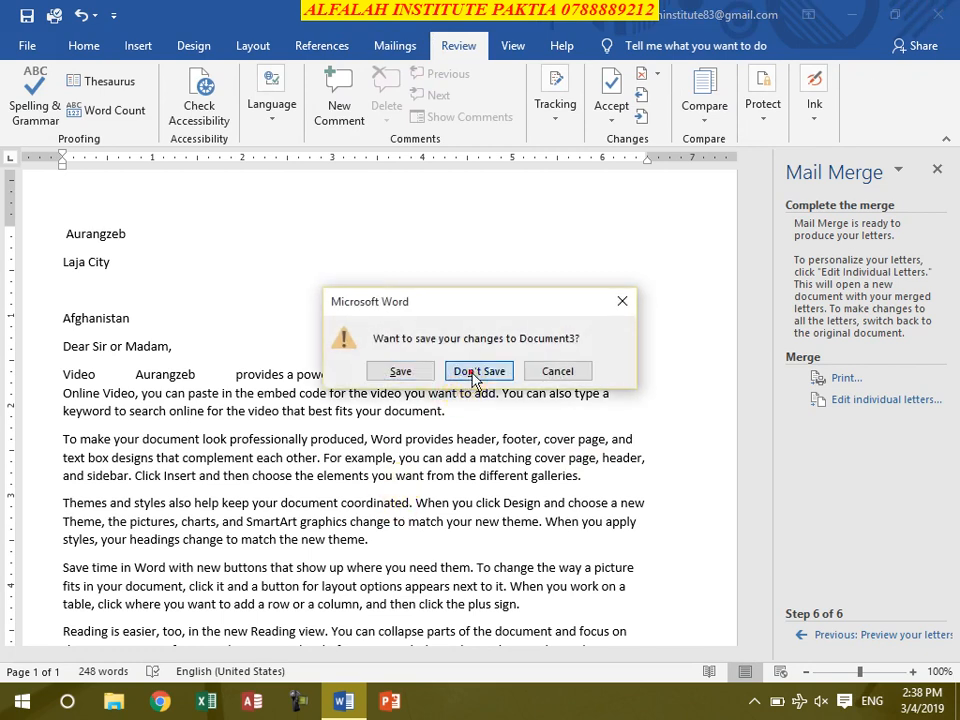